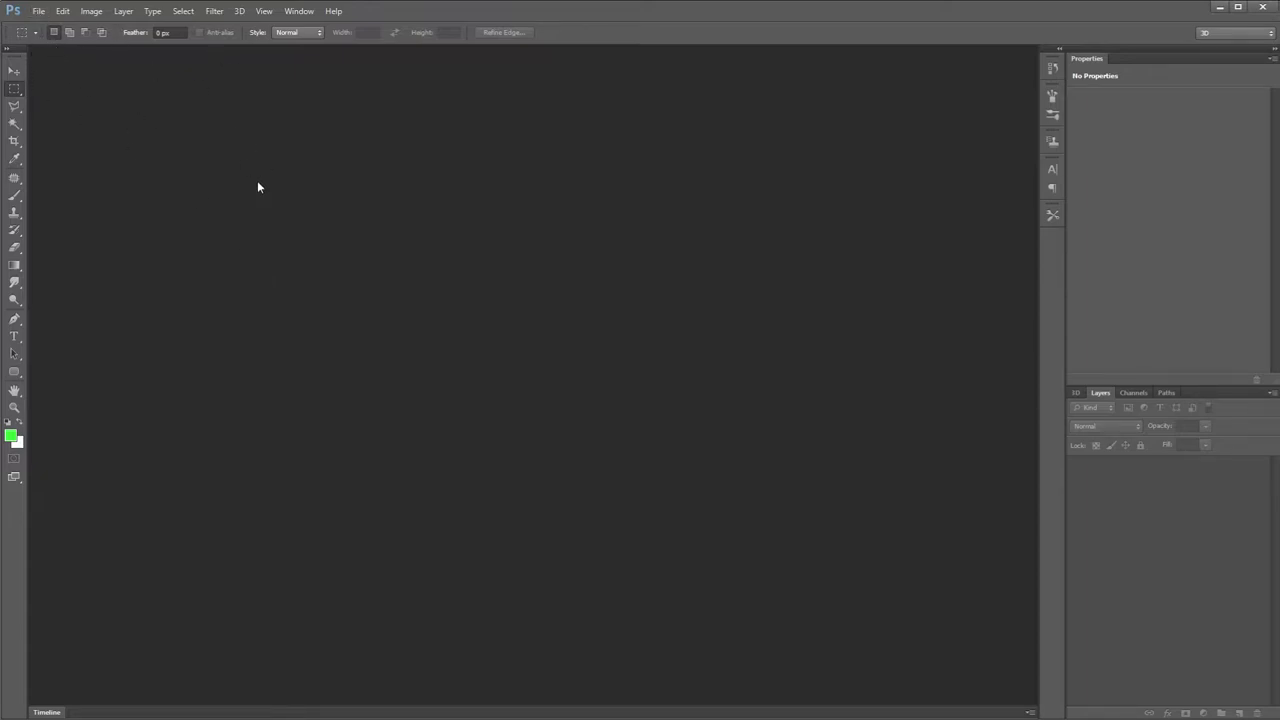
Start a new document and name it Rounded Corners
click(39, 12)
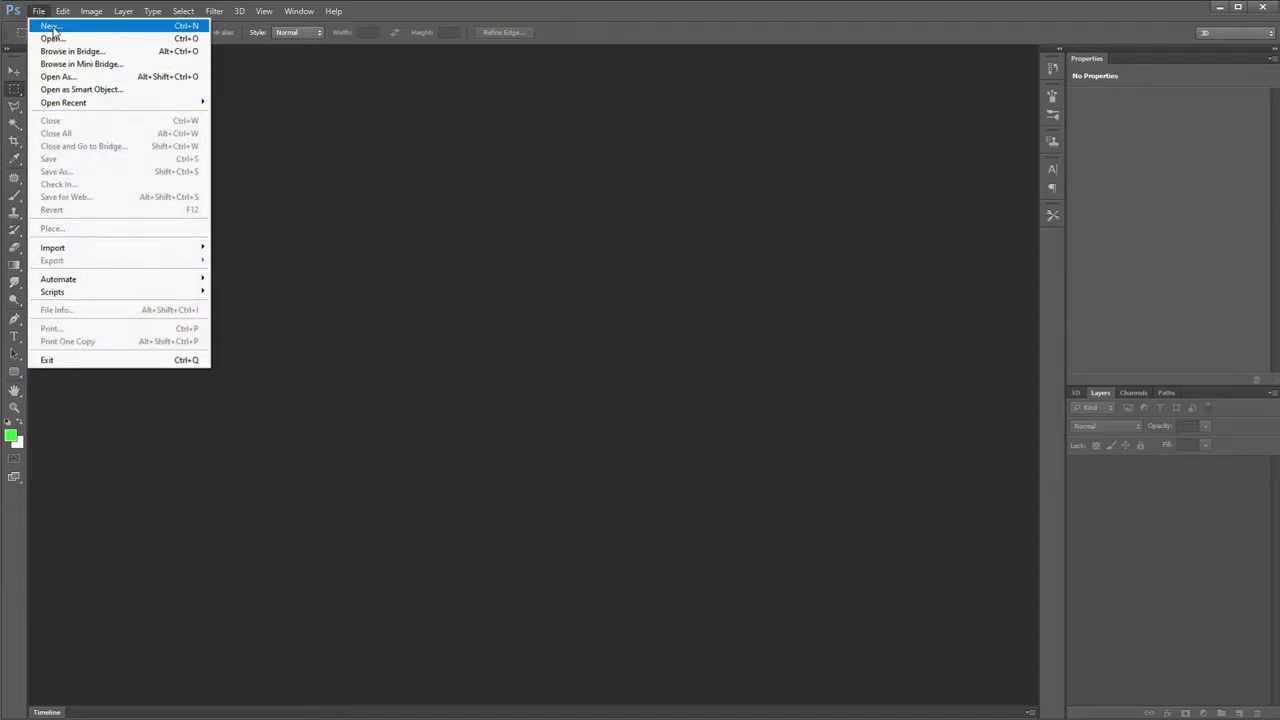
click(55, 30)
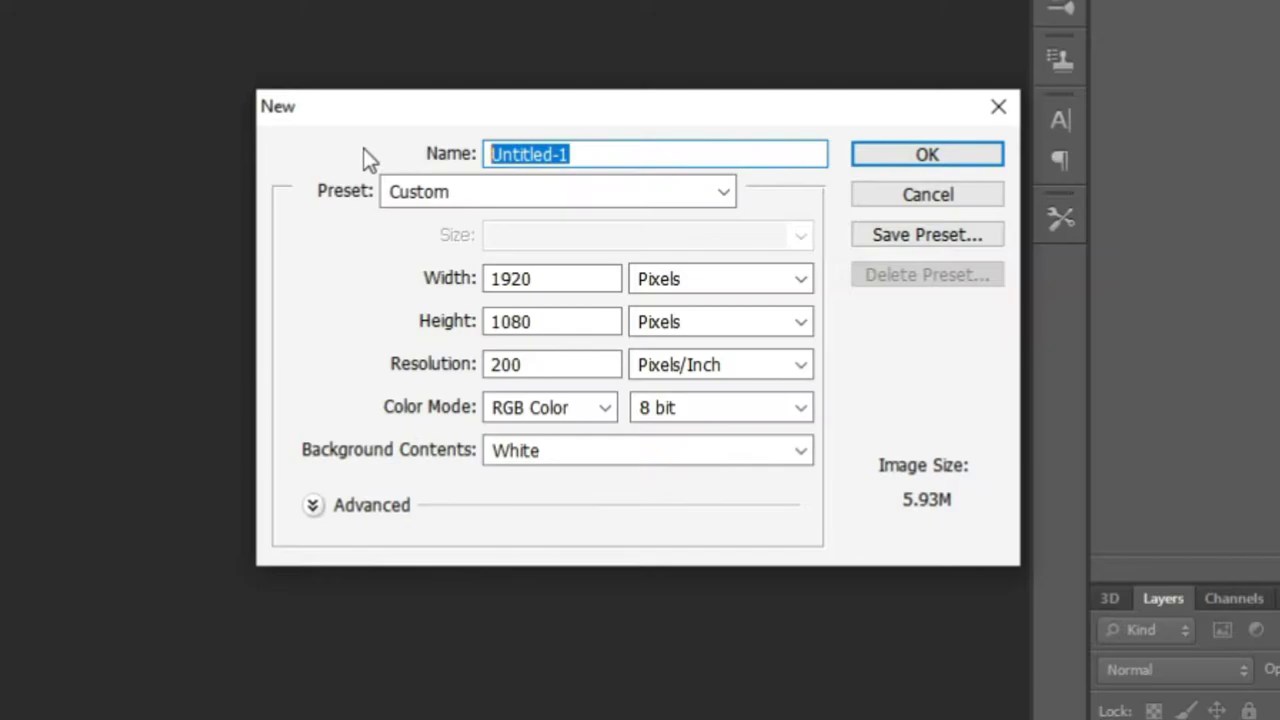
text(Rounded)
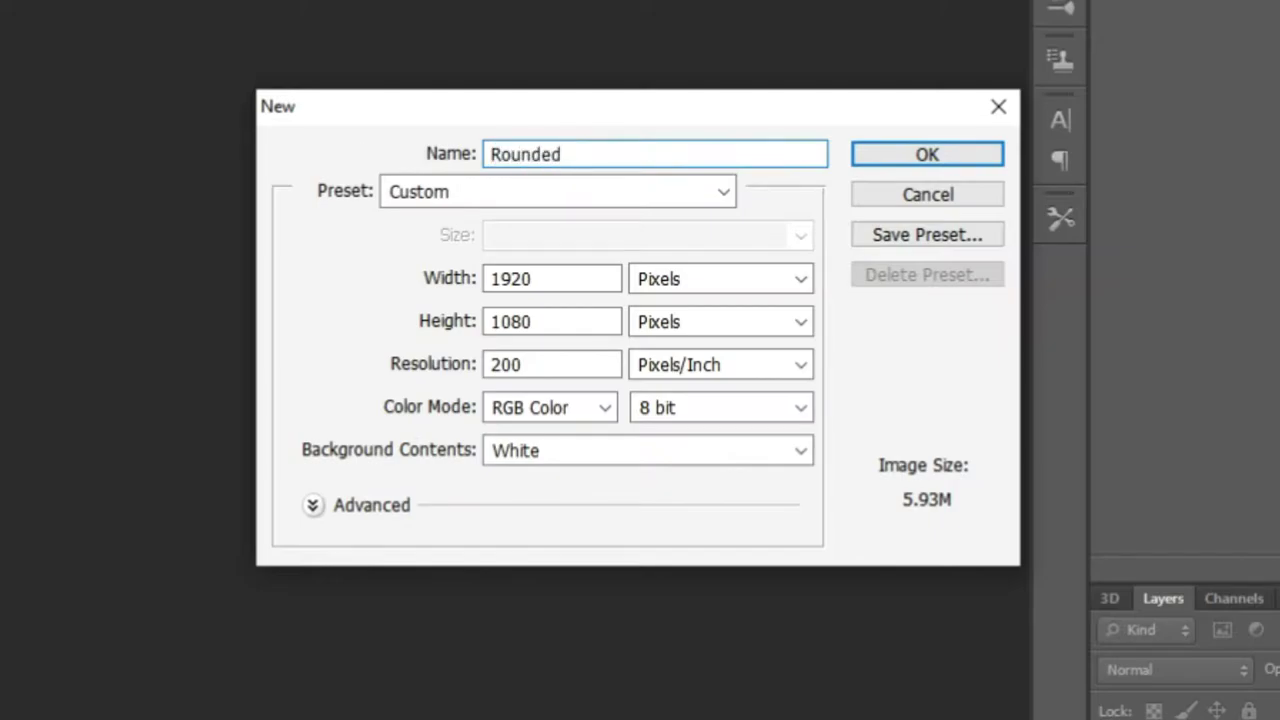
text( Corners)
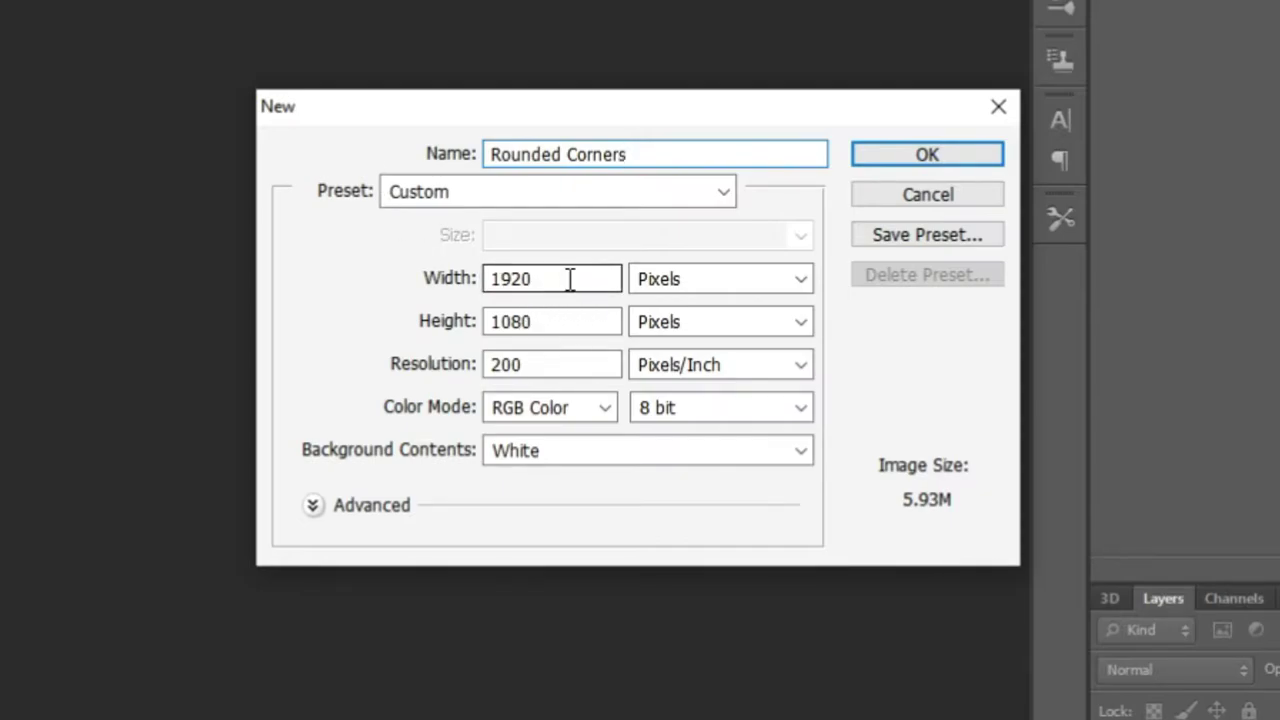
Review the new document's width and height fields and the available measurement units
click(808, 281)
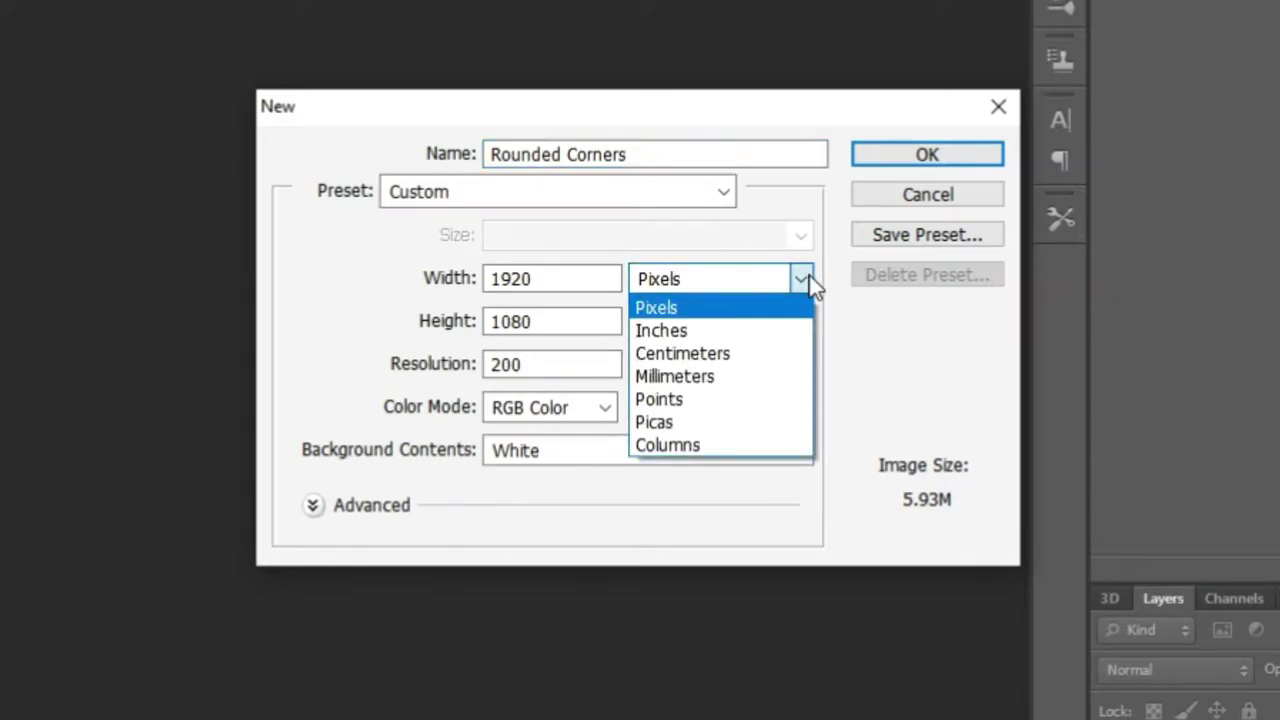
click(549, 285)
click(543, 320)
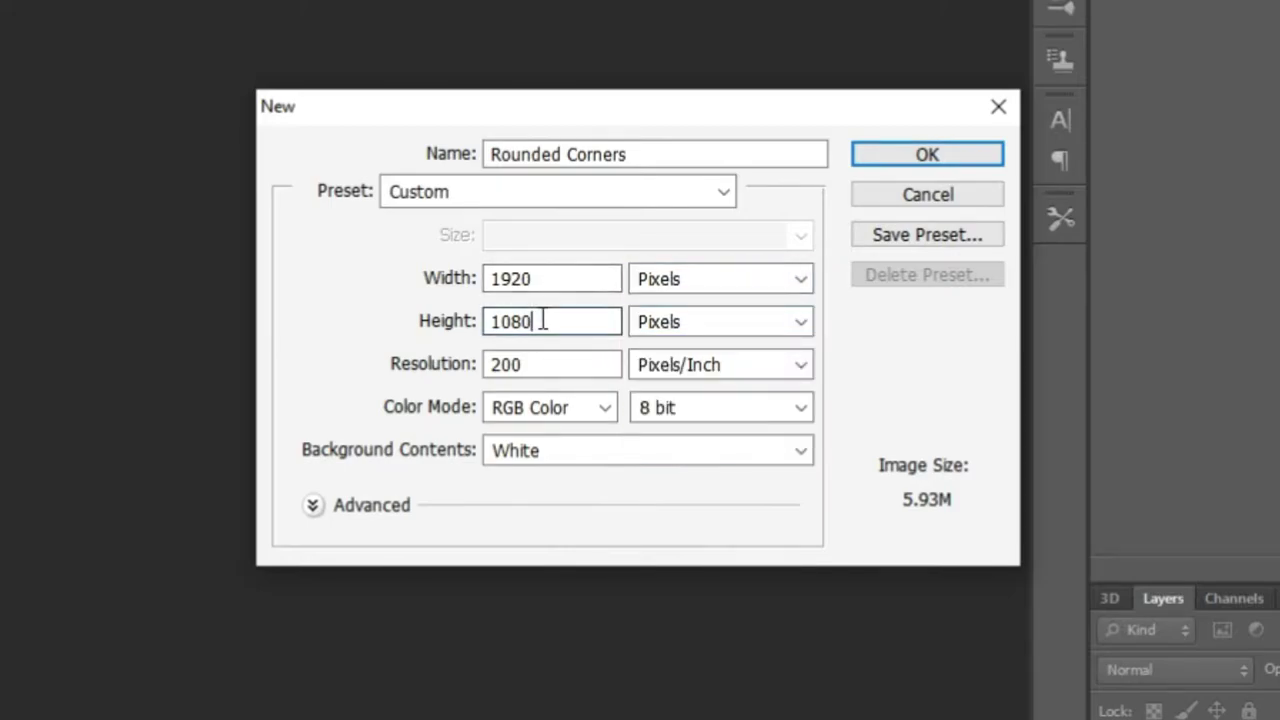
click(551, 279)
click(539, 324)
click(562, 281)
click(563, 323)
click(577, 277)
click(566, 326)
click(802, 280)
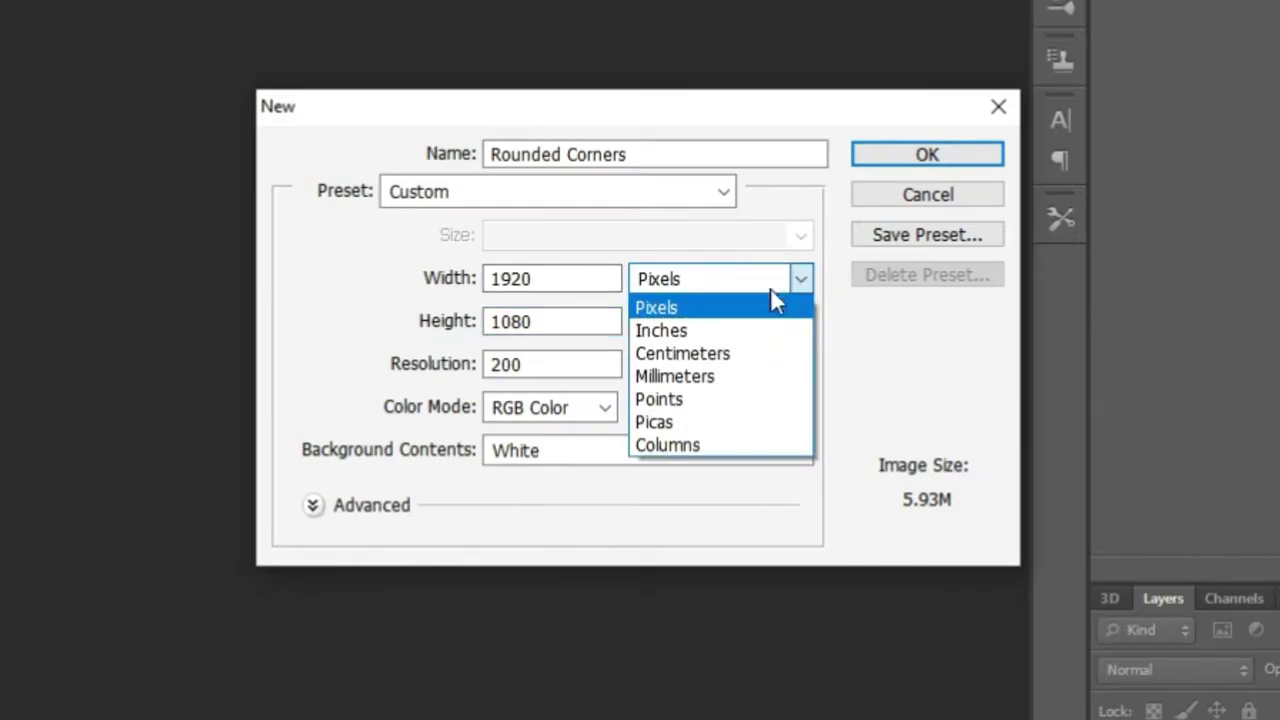
click(678, 308)
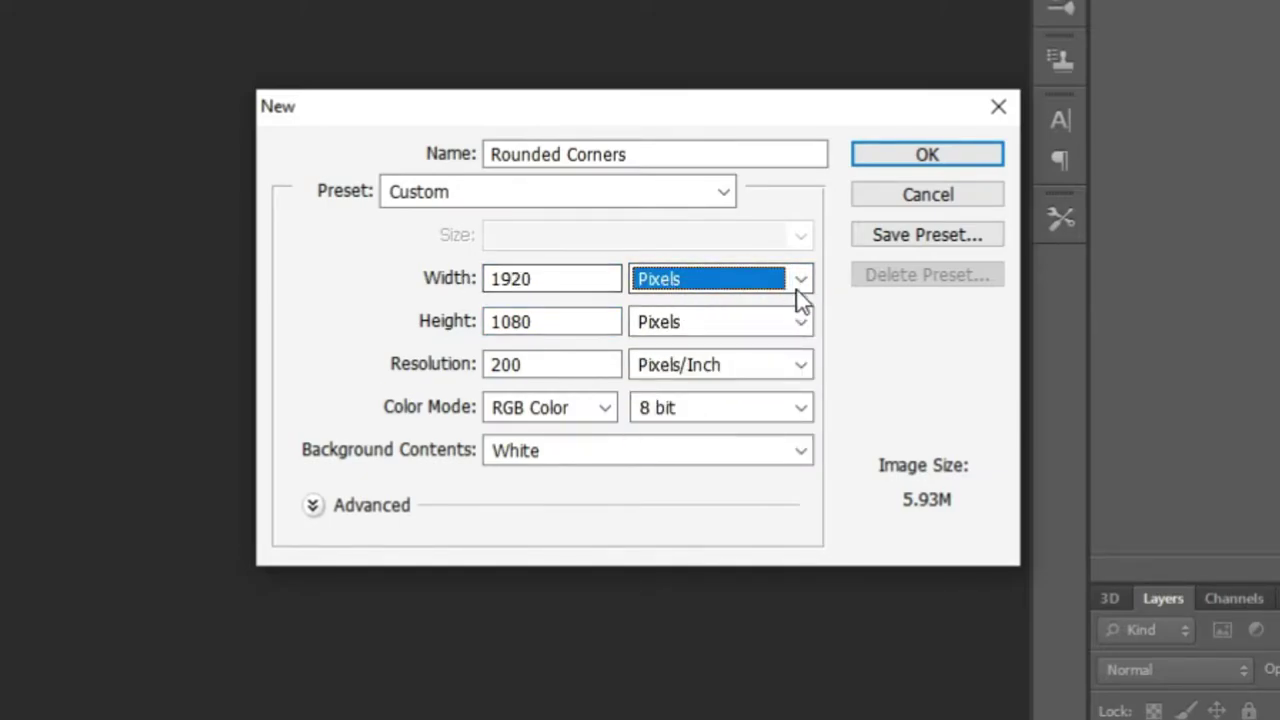
click(799, 290)
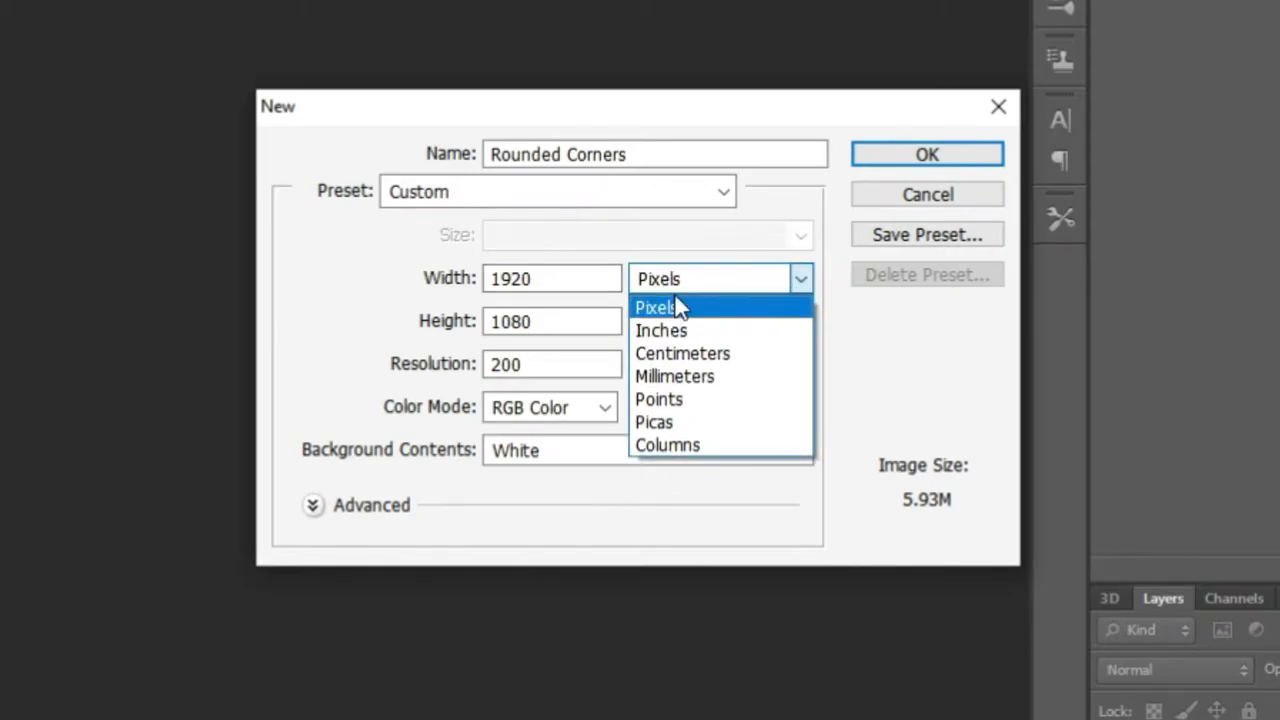
click(785, 280)
drag(563, 277, 474, 278)
click(557, 328)
drag(577, 323, 423, 337)
click(576, 327)
Set the new document's resolution to 200 pixels/inch
click(540, 366)
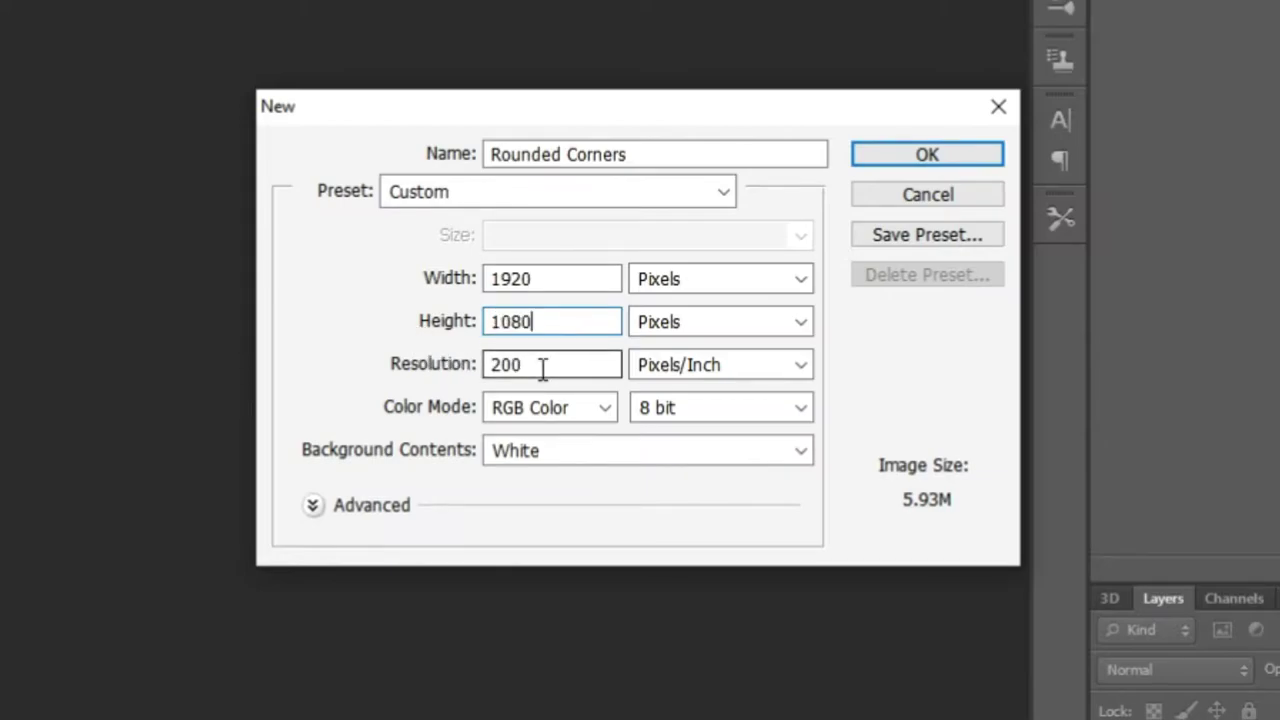
drag(540, 366, 429, 363)
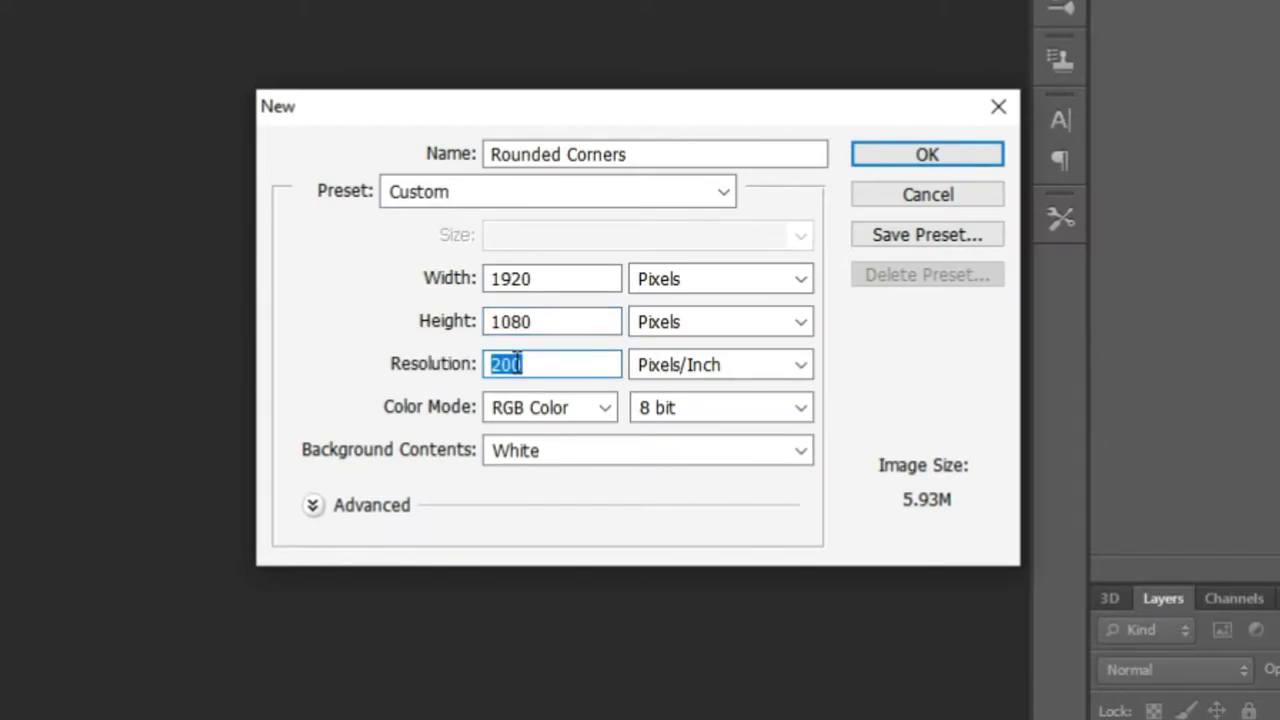
text(70200)
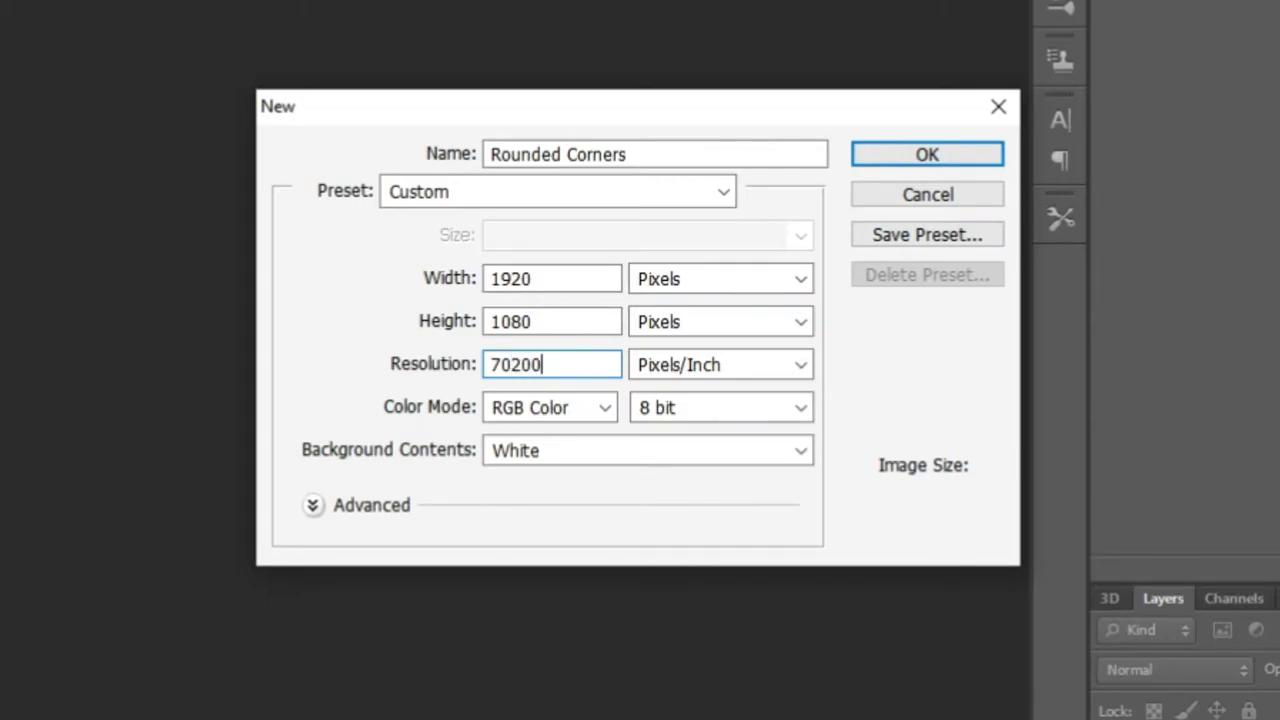
key(BackSpace)
key(BackSpace)
key(BackSpace)
key(BackSpace)
key(BackSpace)
text(2000)
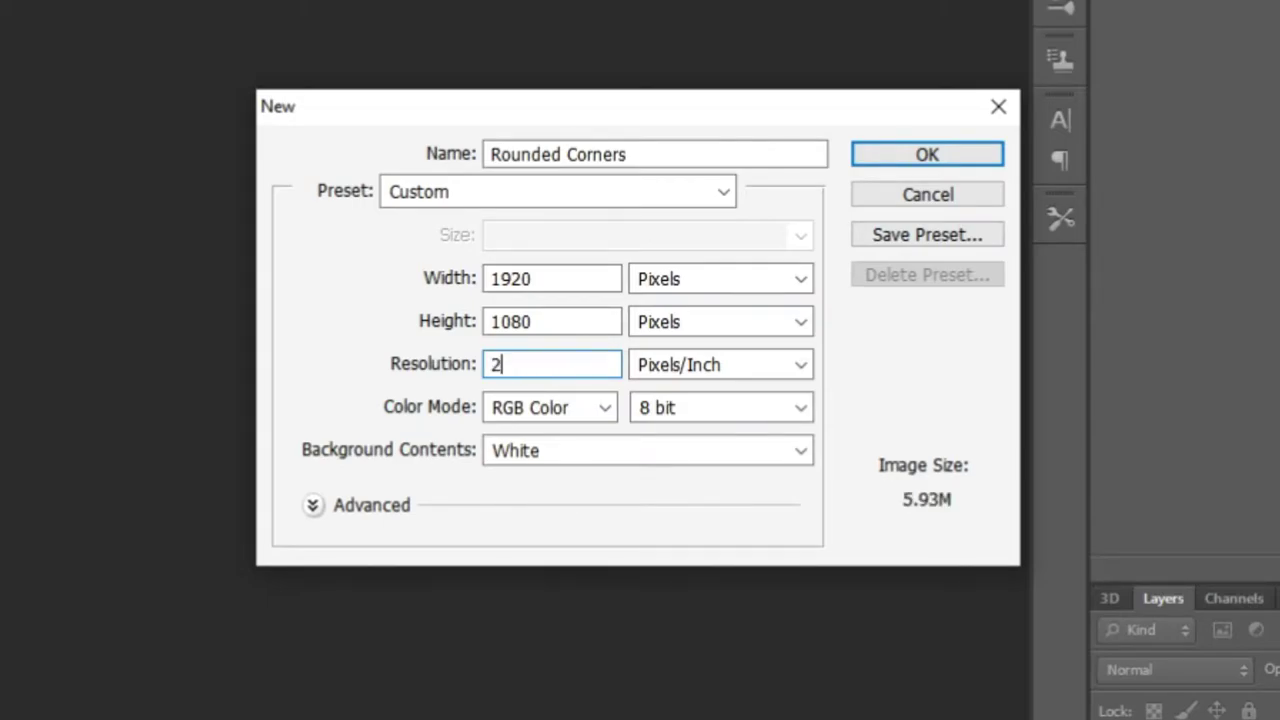
key(BackSpace)
click(795, 366)
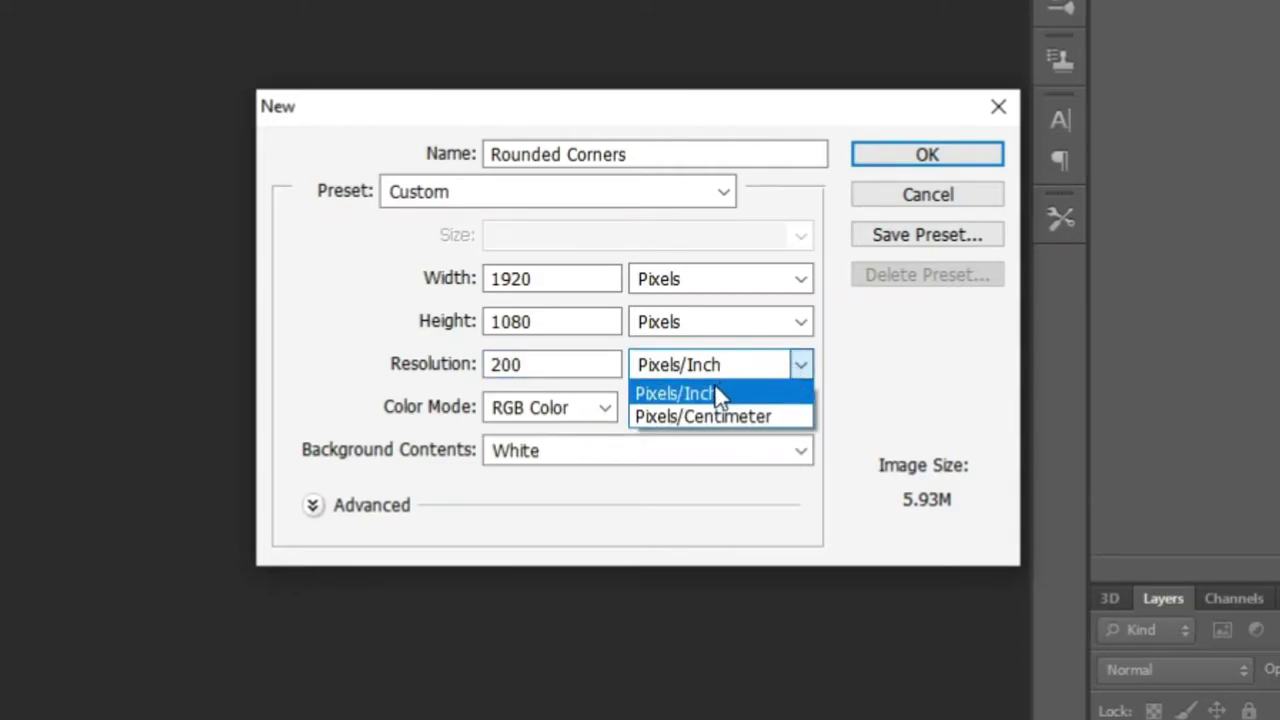
click(731, 390)
click(535, 368)
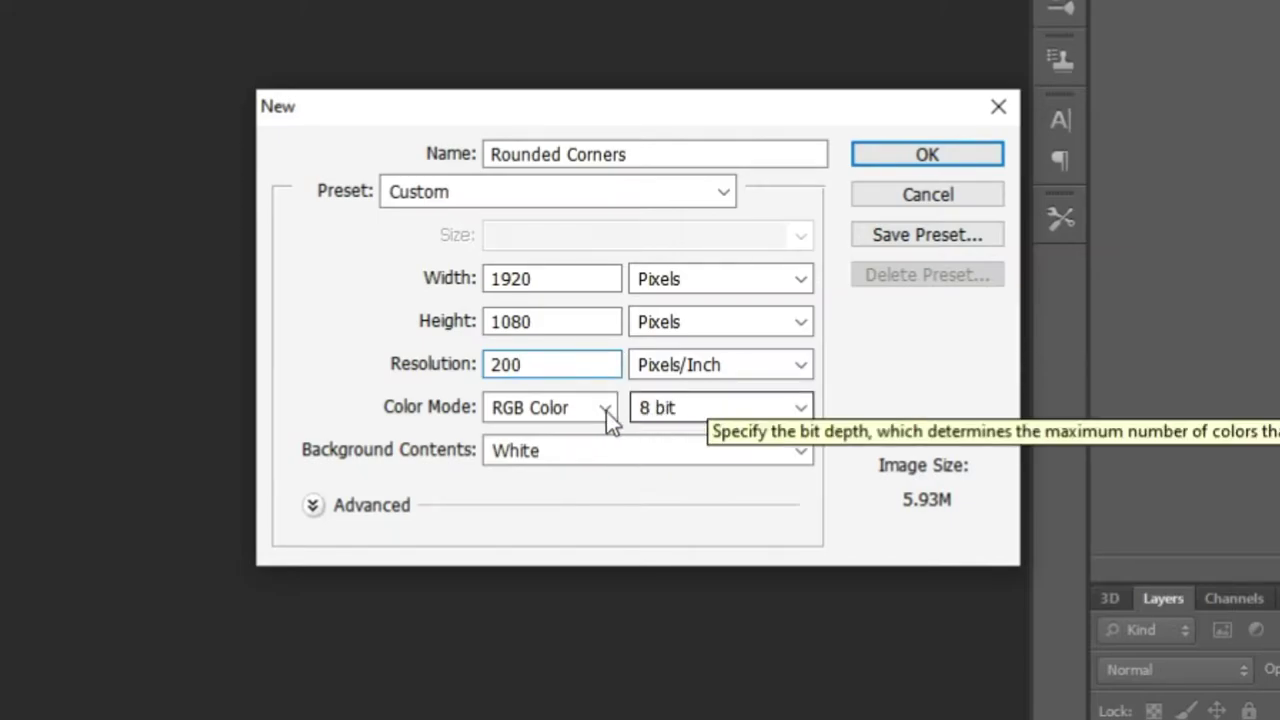
Examine the bit depths available for the RGB color mode
click(706, 408)
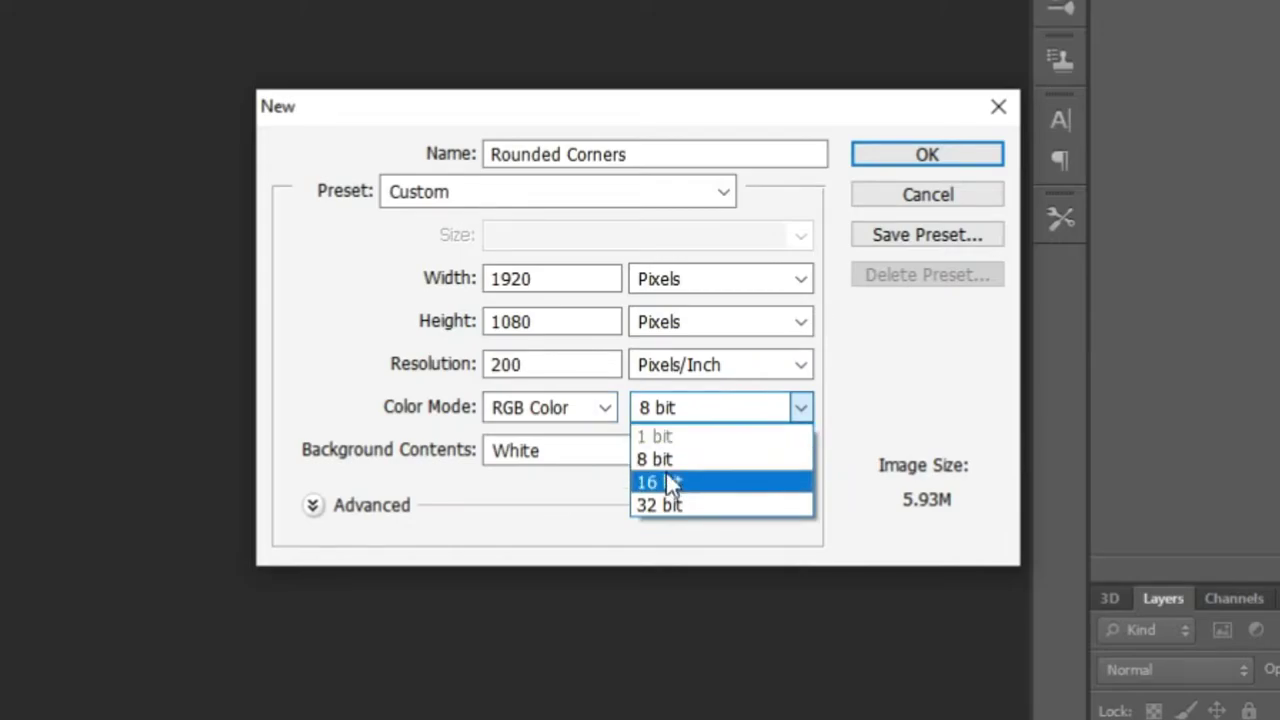
click(903, 391)
click(712, 416)
click(862, 392)
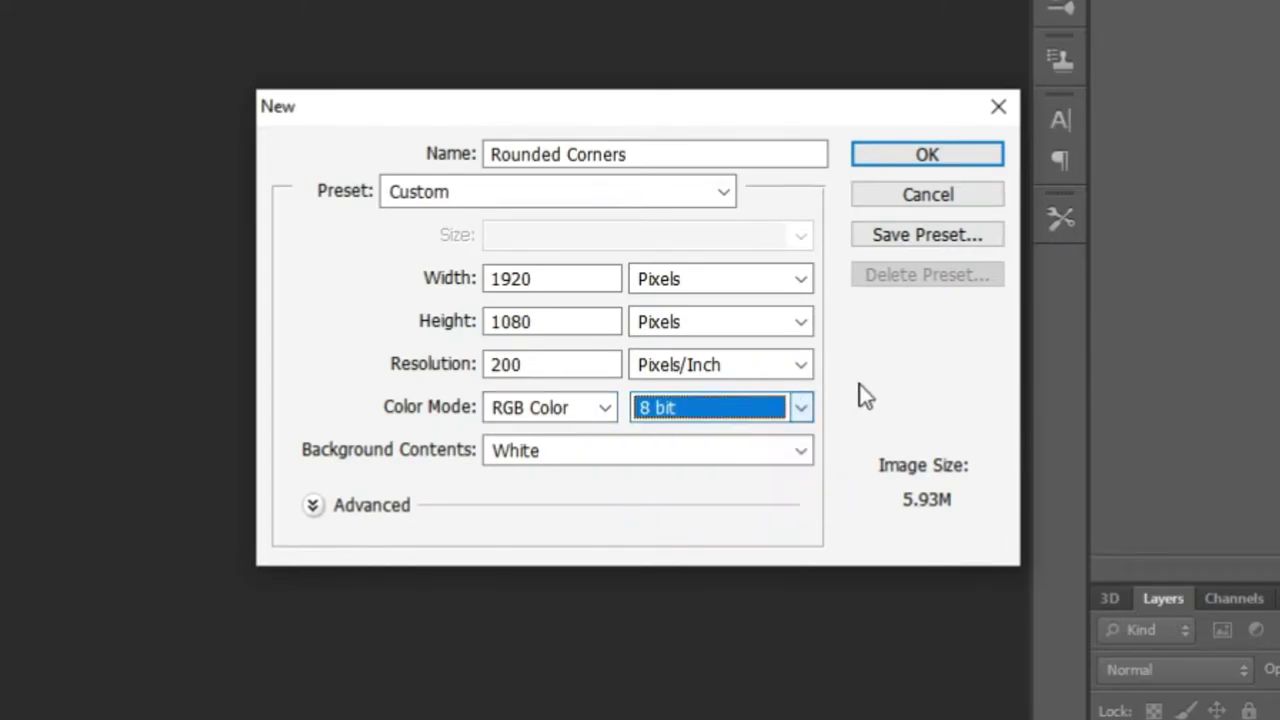
click(766, 417)
click(866, 394)
click(770, 408)
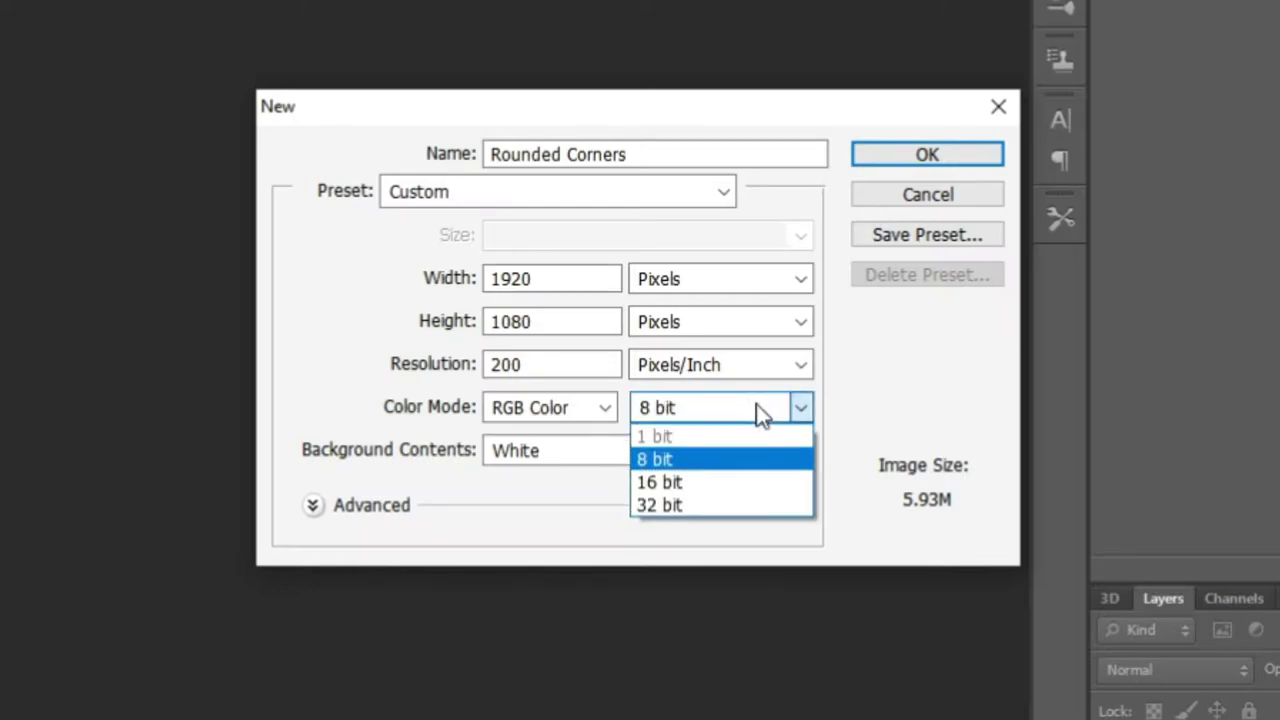
Try the 16 bit and 32 bit color depths to compare image sizes, and return to 8 bit
click(659, 484)
click(686, 412)
click(664, 502)
click(686, 414)
click(660, 482)
click(689, 418)
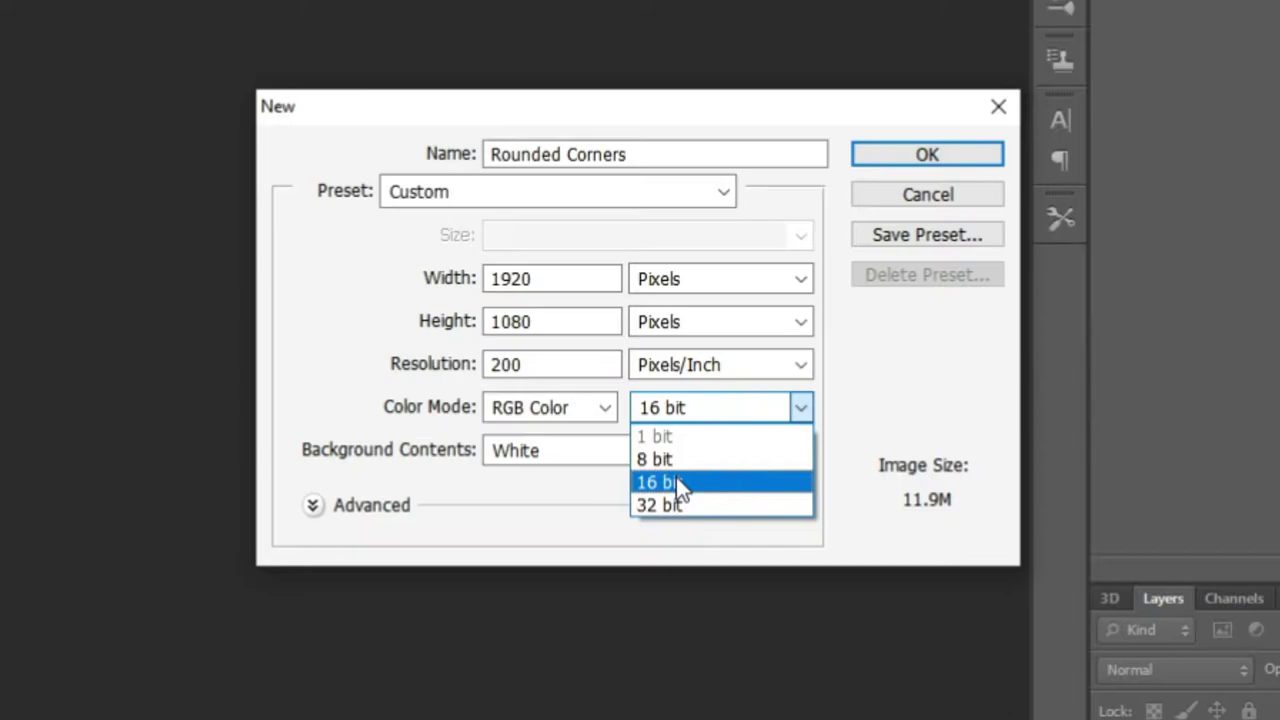
click(678, 459)
click(709, 413)
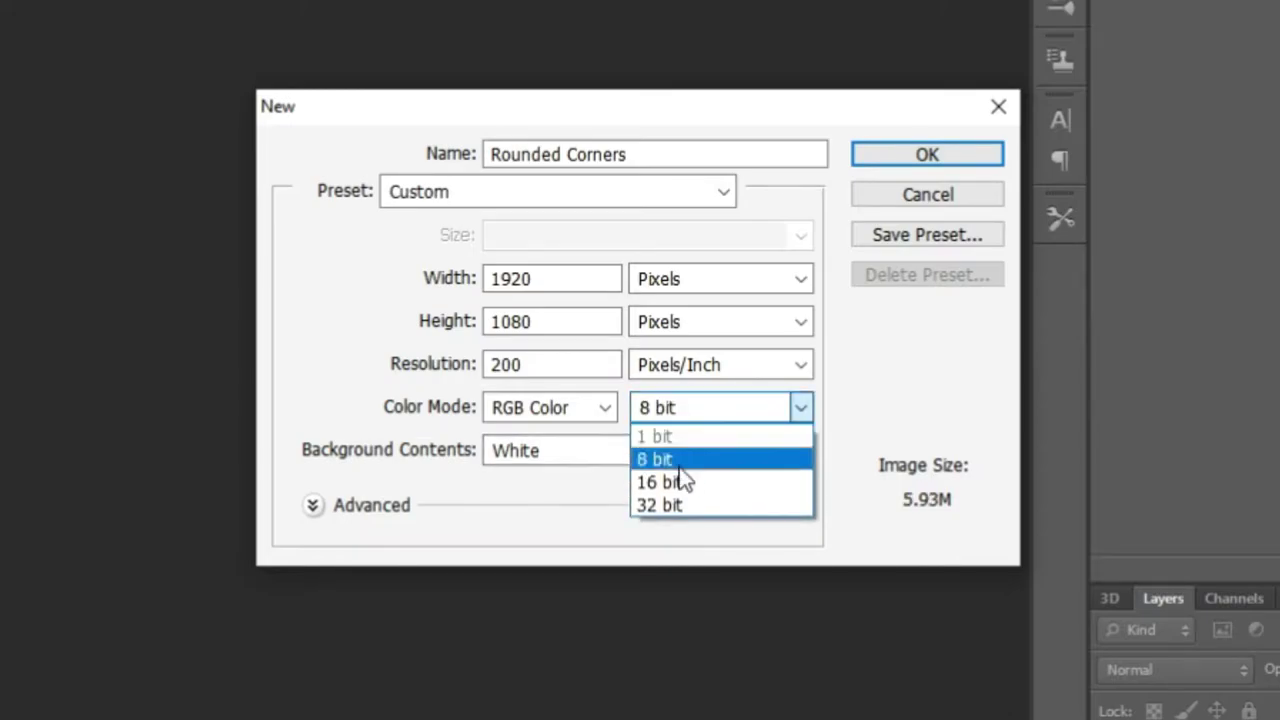
click(920, 434)
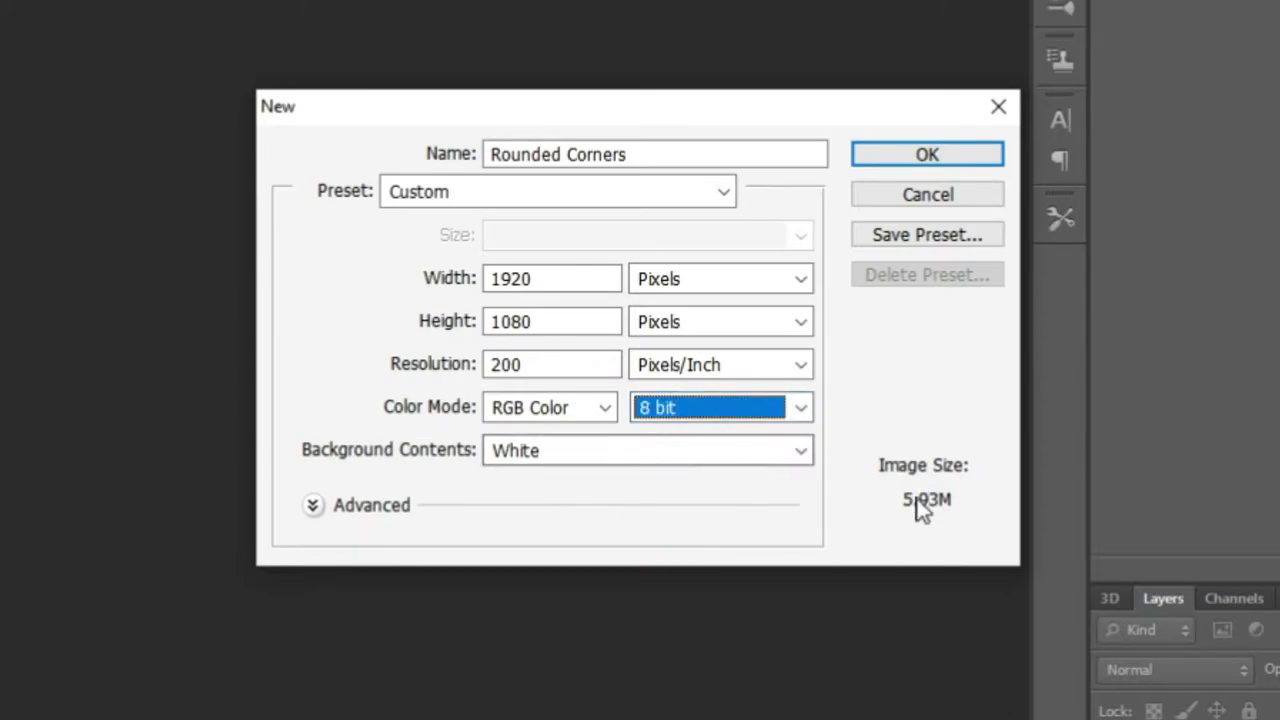
click(697, 410)
click(664, 484)
click(688, 420)
click(672, 461)
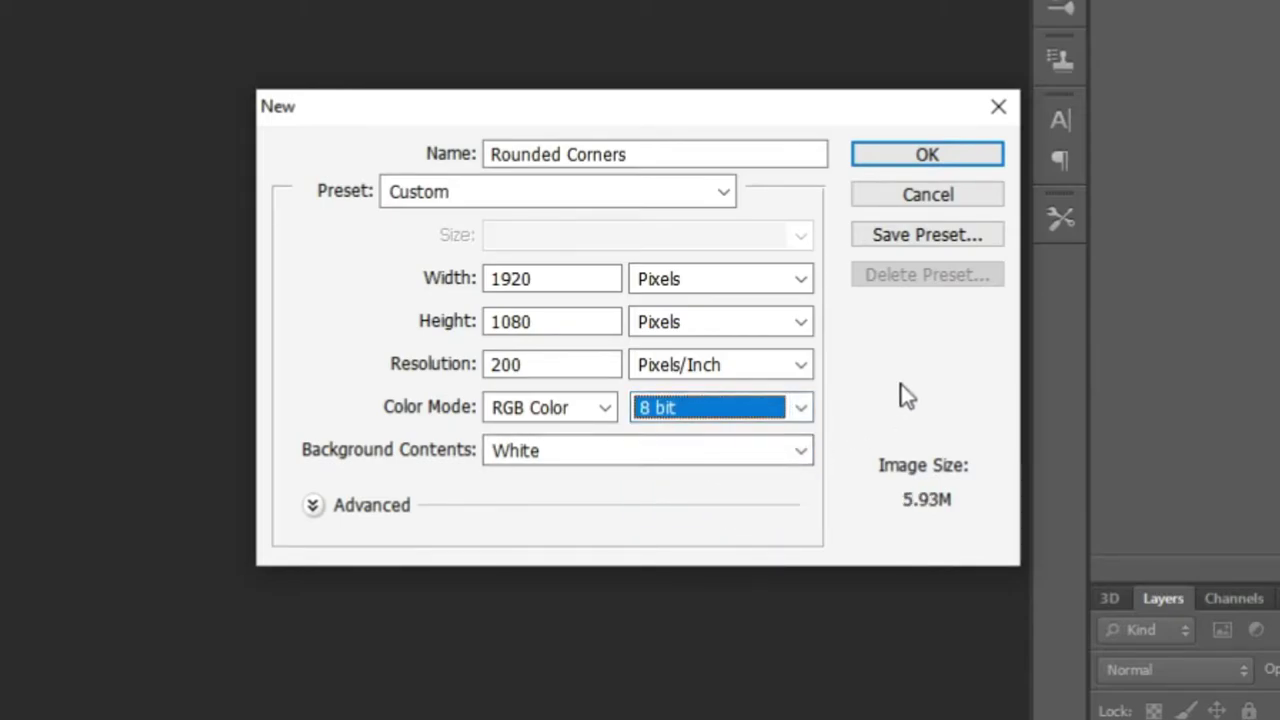
Look at the advanced options and create the Rounded Corners document
drag(664, 115, 640, 117)
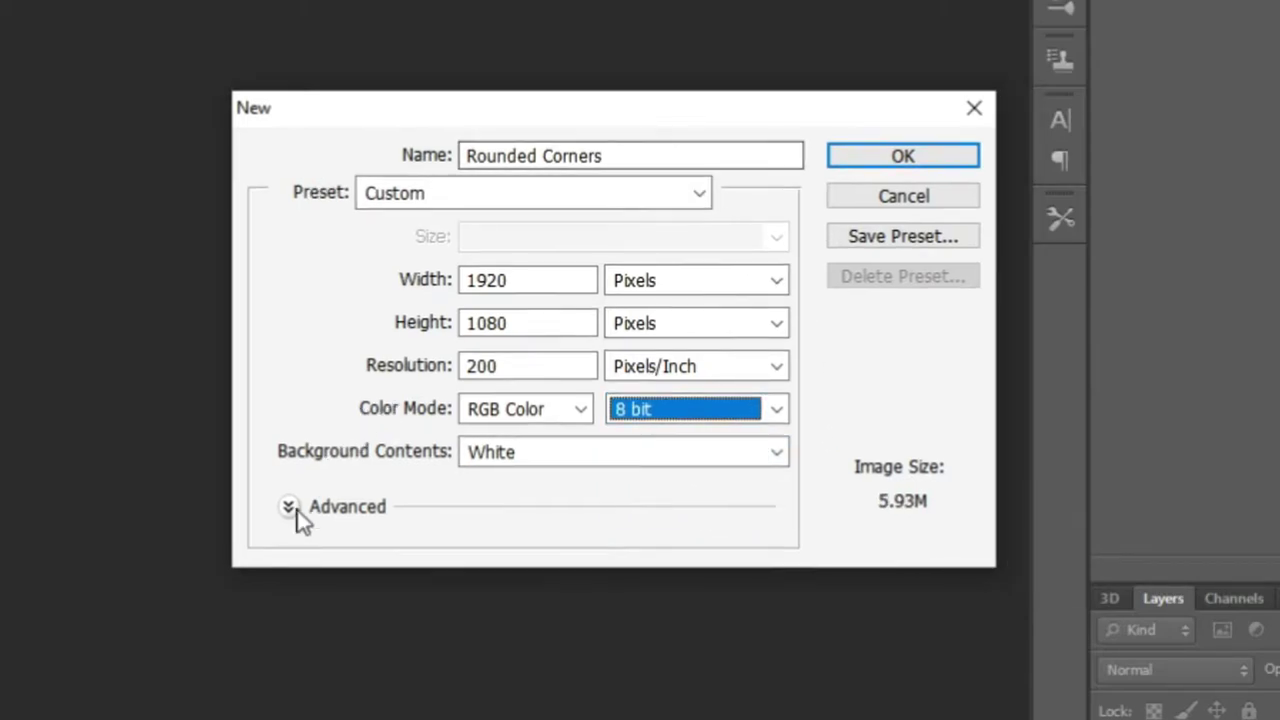
click(288, 507)
click(288, 507)
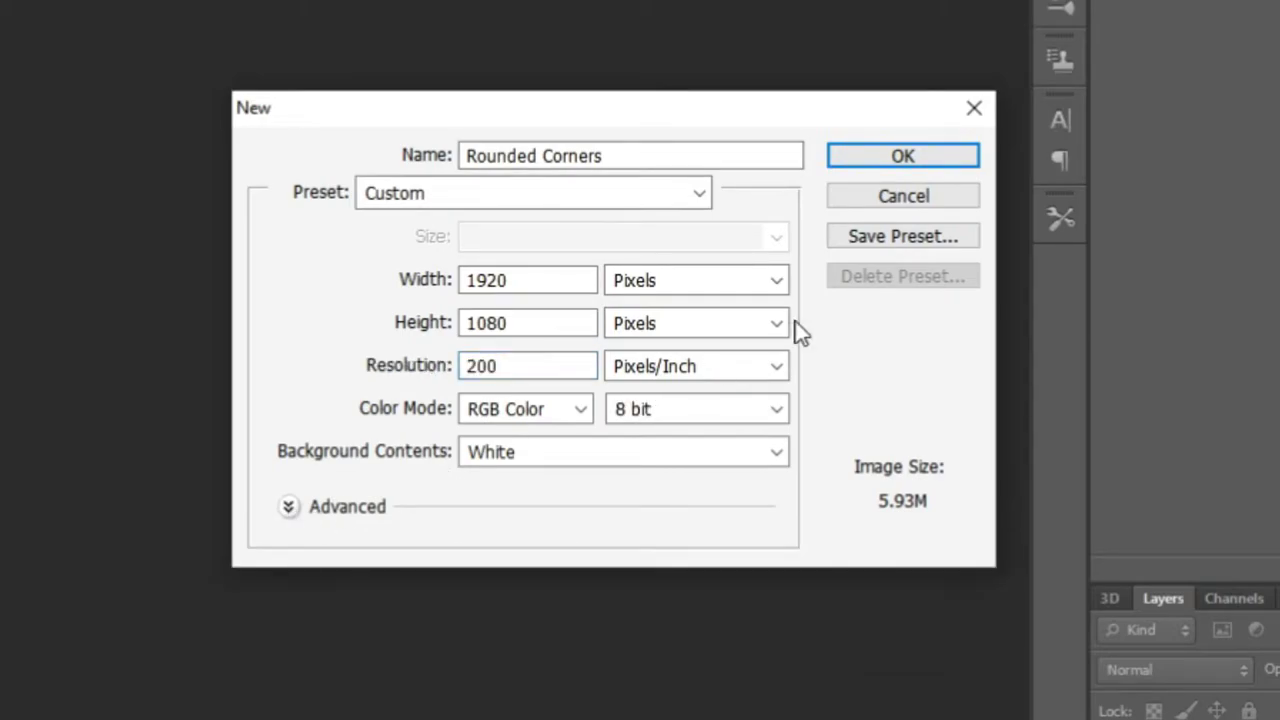
click(950, 160)
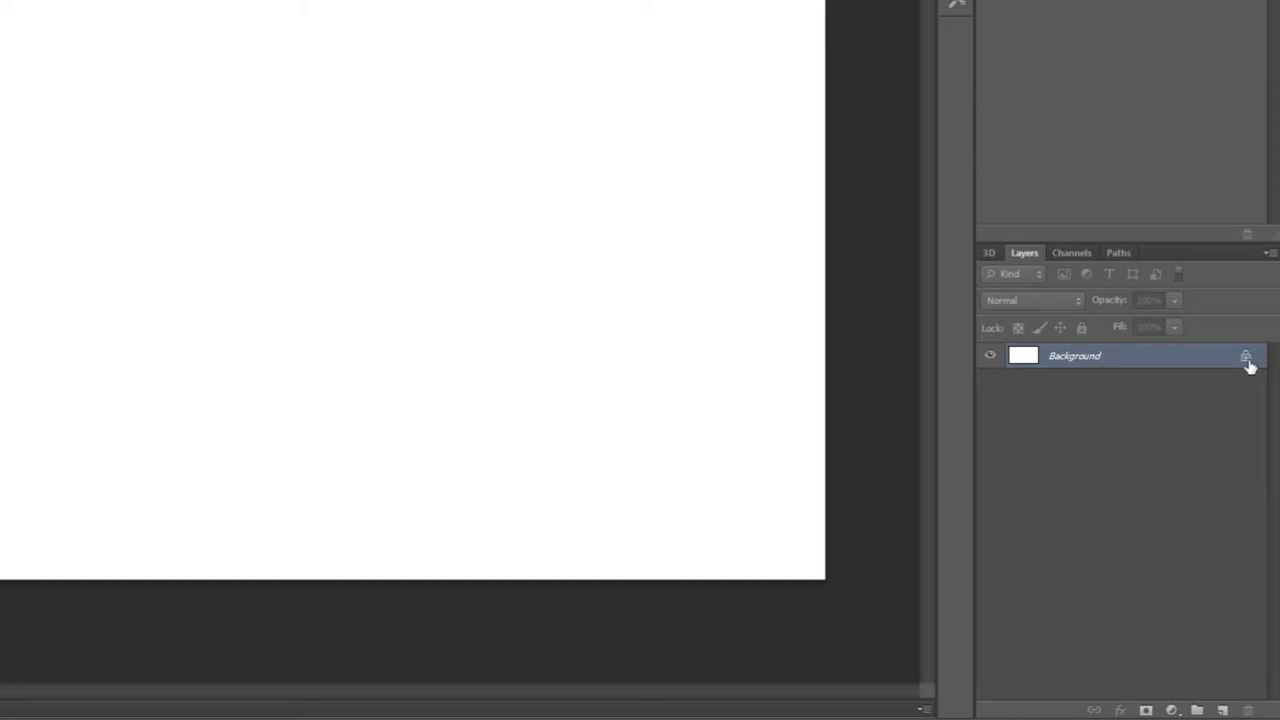
Convert the locked Background into a regular layer with the default name Layer 0
double_click(1104, 362)
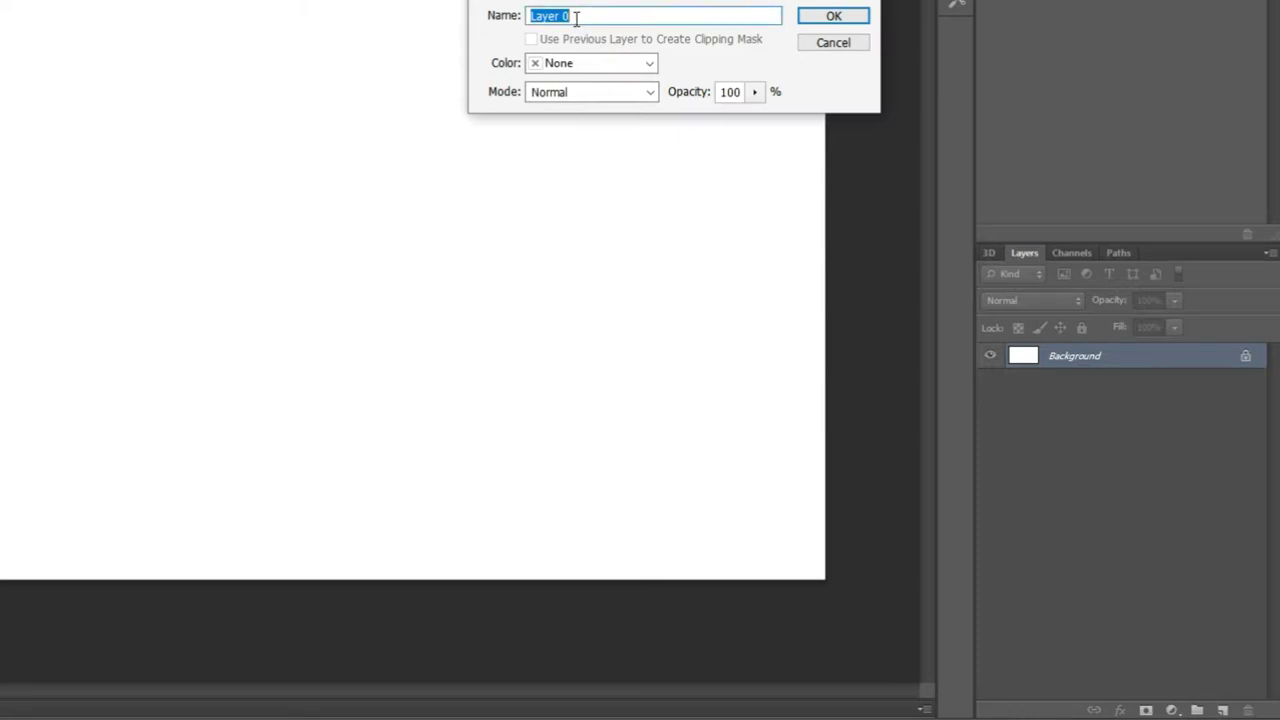
click(826, 20)
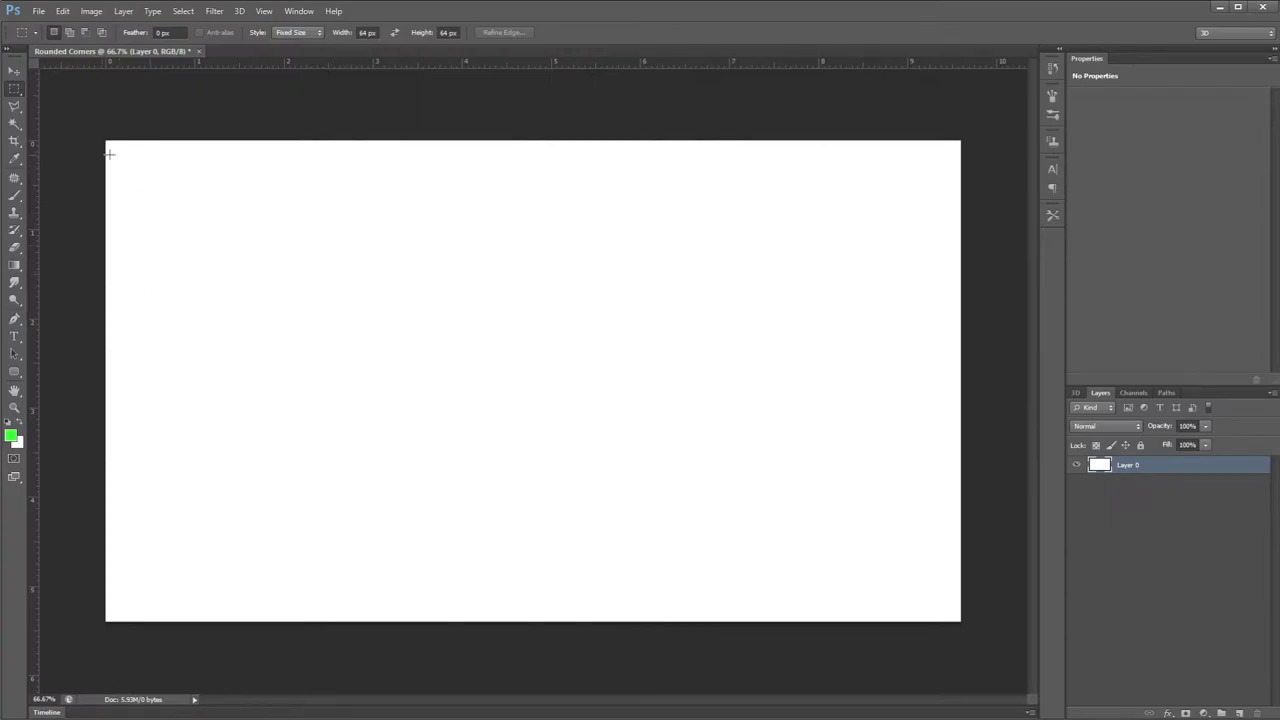
Activate the Rounded Rectangle Tool and constrain it to proportional dimensions of 1920 wide by 1080 high
click(16, 374)
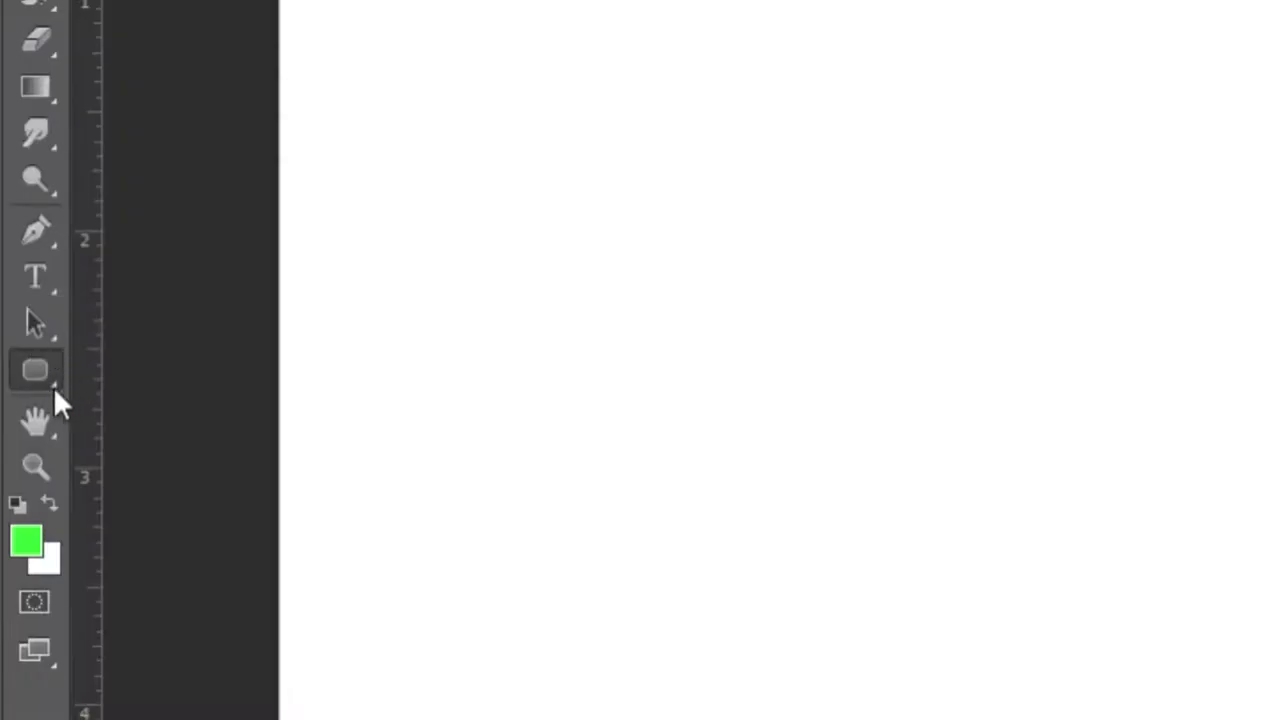
click(35, 373)
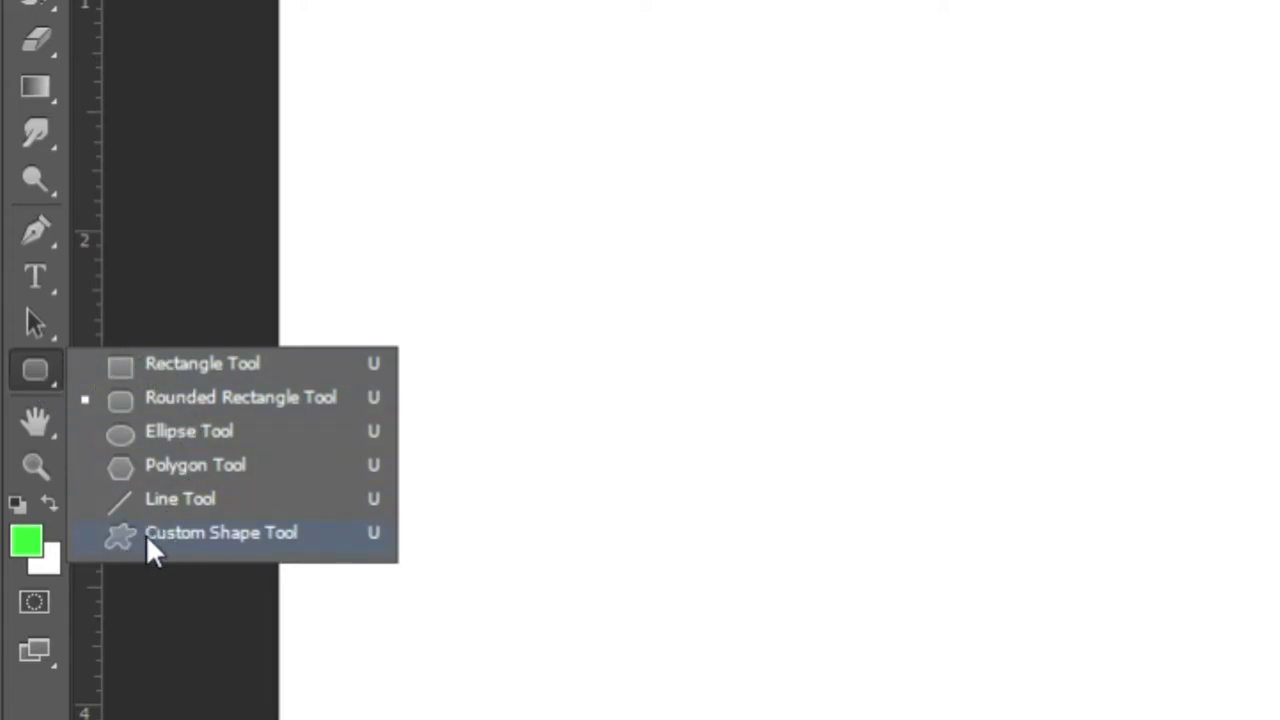
click(213, 398)
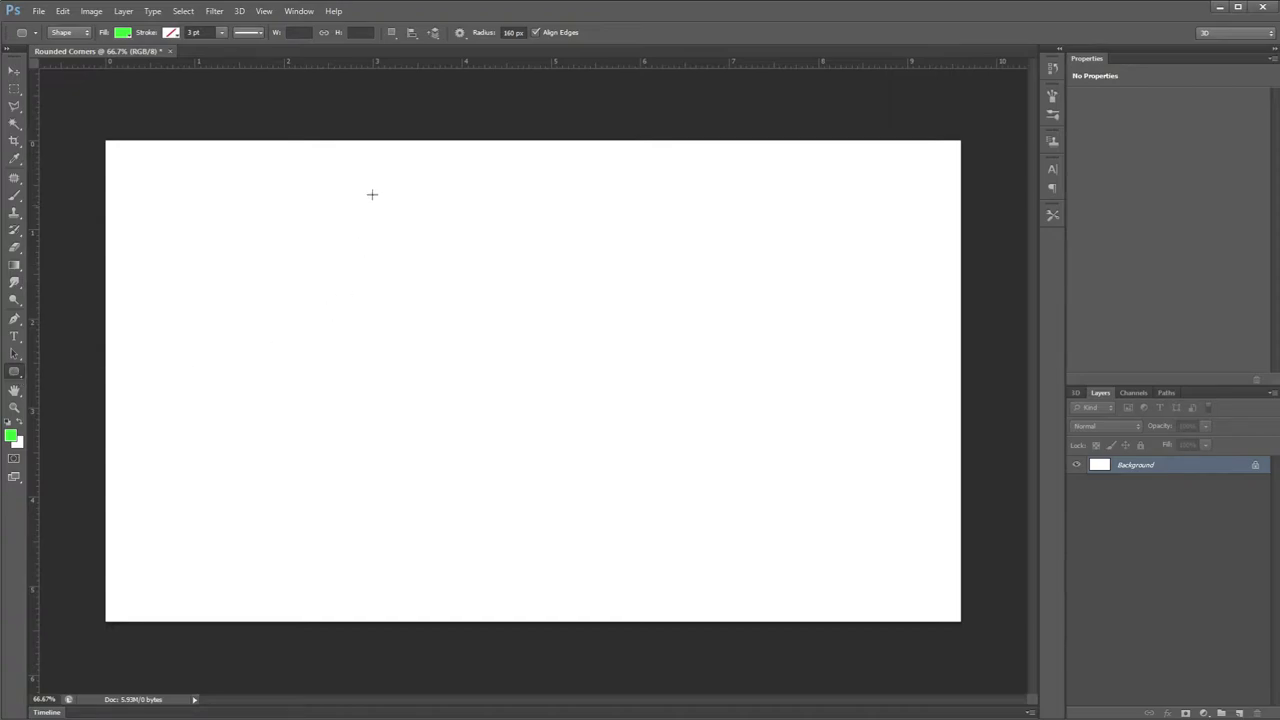
click(460, 33)
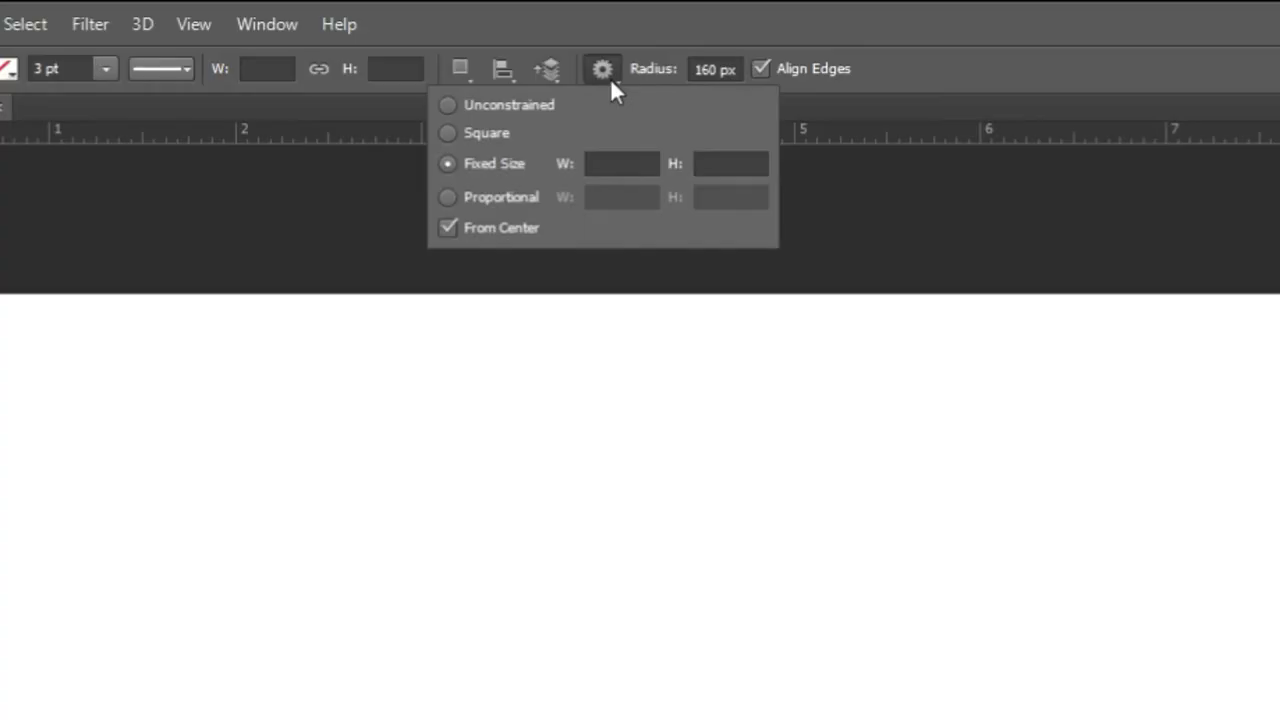
click(446, 197)
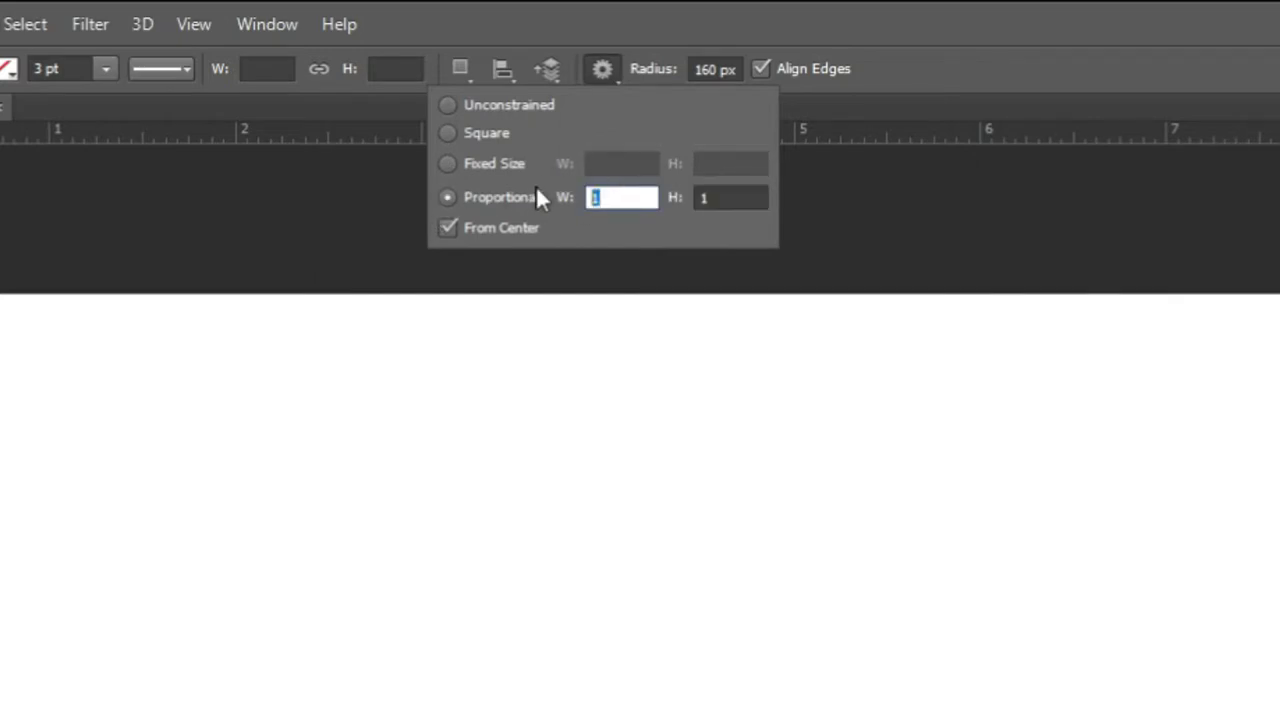
click(502, 165)
click(446, 195)
click(644, 197)
click(621, 199)
text(1920)
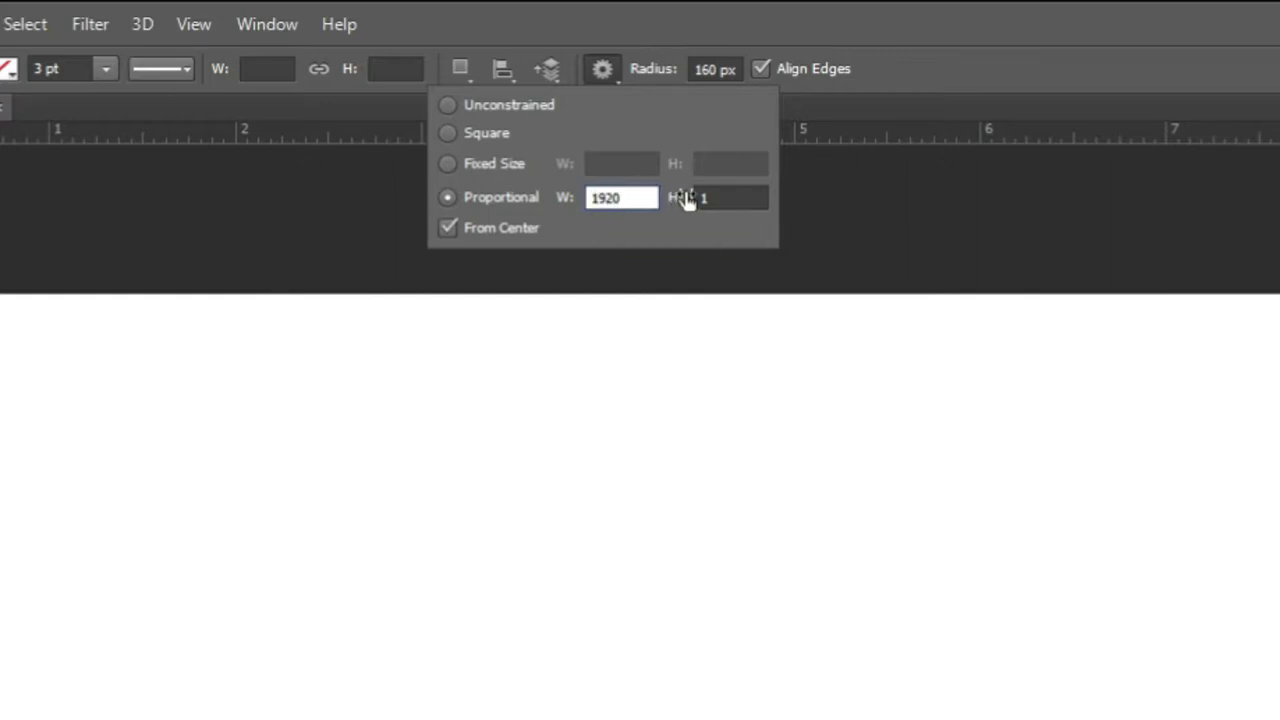
click(725, 199)
text(080)
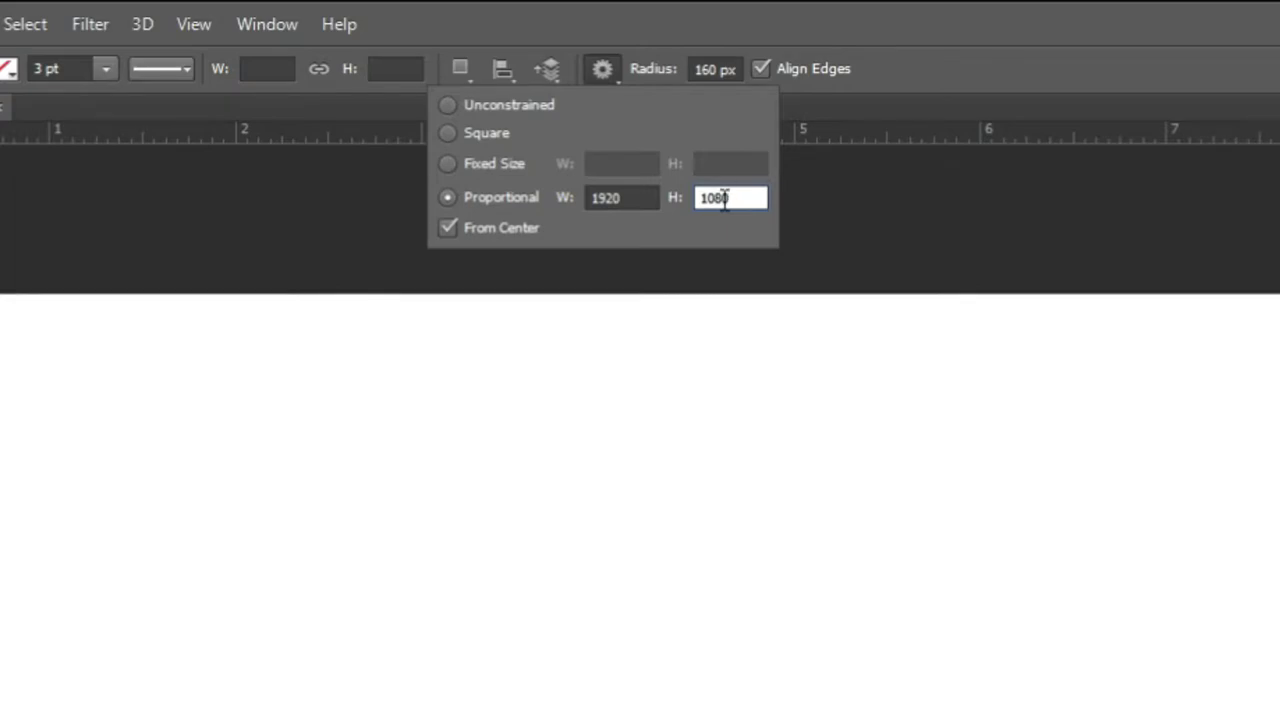
key(Return)
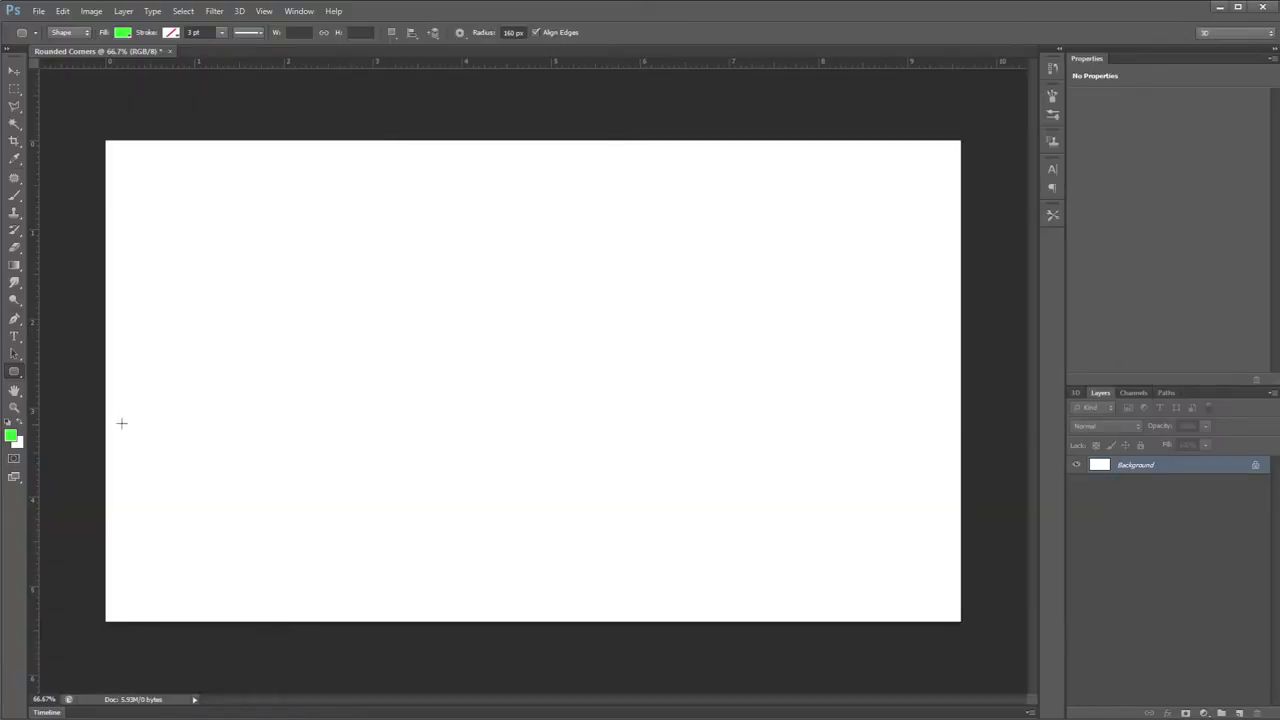
Reset the colors to default and draw a black rounded rectangle of about 1906 by 1072 px over the canvas
click(8, 423)
click(14, 372)
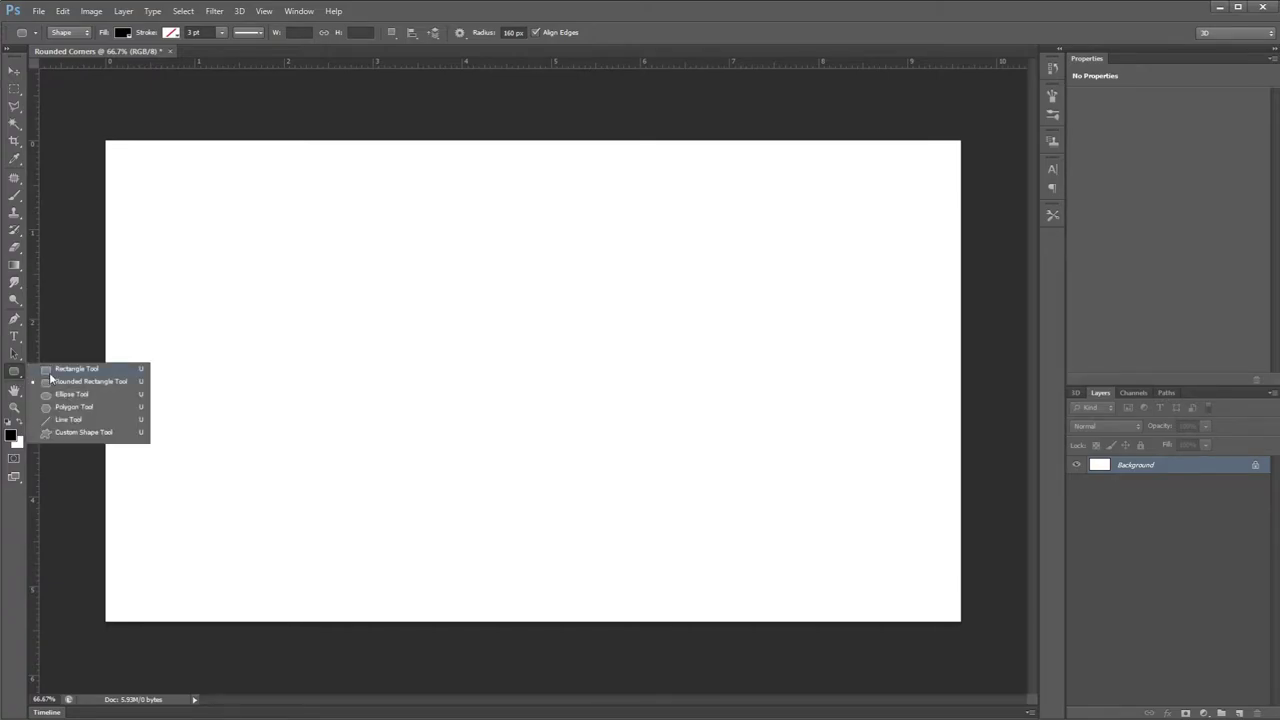
click(54, 377)
drag(525, 400, 103, 132)
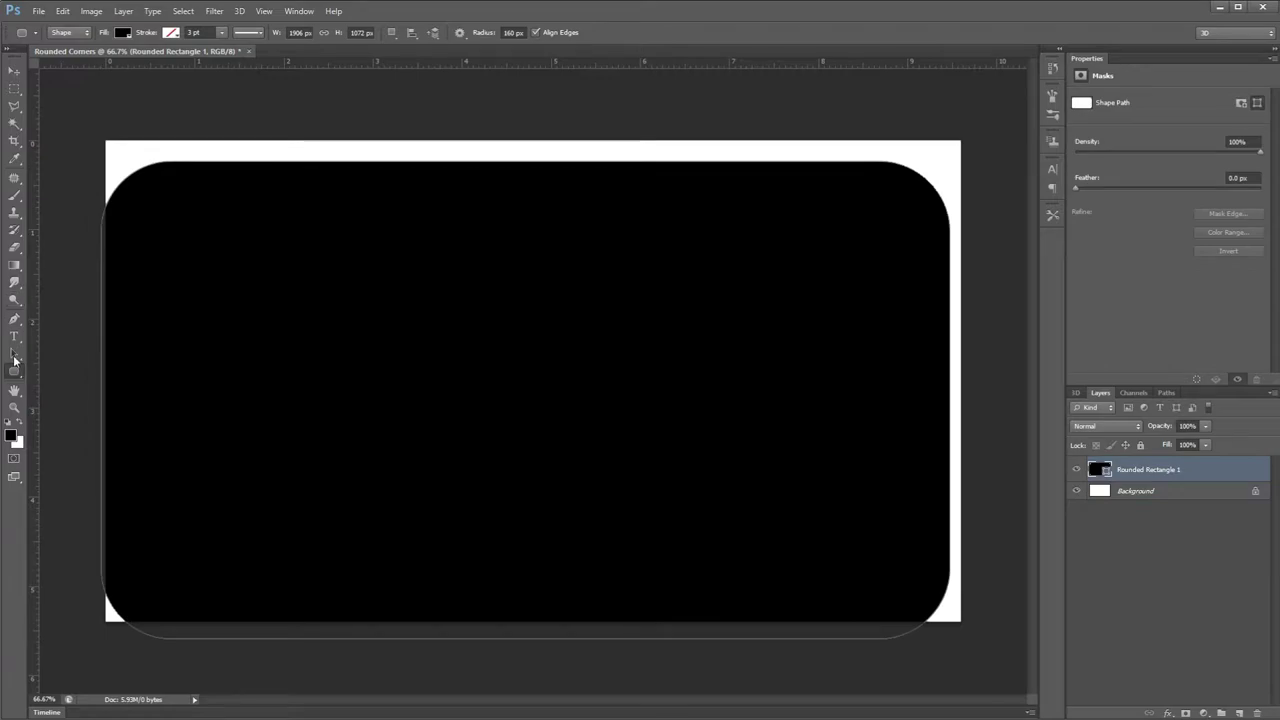
Move the rounded rectangle with the Path Selection Tool so it meets the canvas's top and right edges
click(14, 355)
mouse_move(163, 342)
mouse_down()
mouse_move(191, 326)
mouse_move(168, 320)
mouse_up()
drag(940, 572, 943, 600)
drag(878, 554, 892, 551)
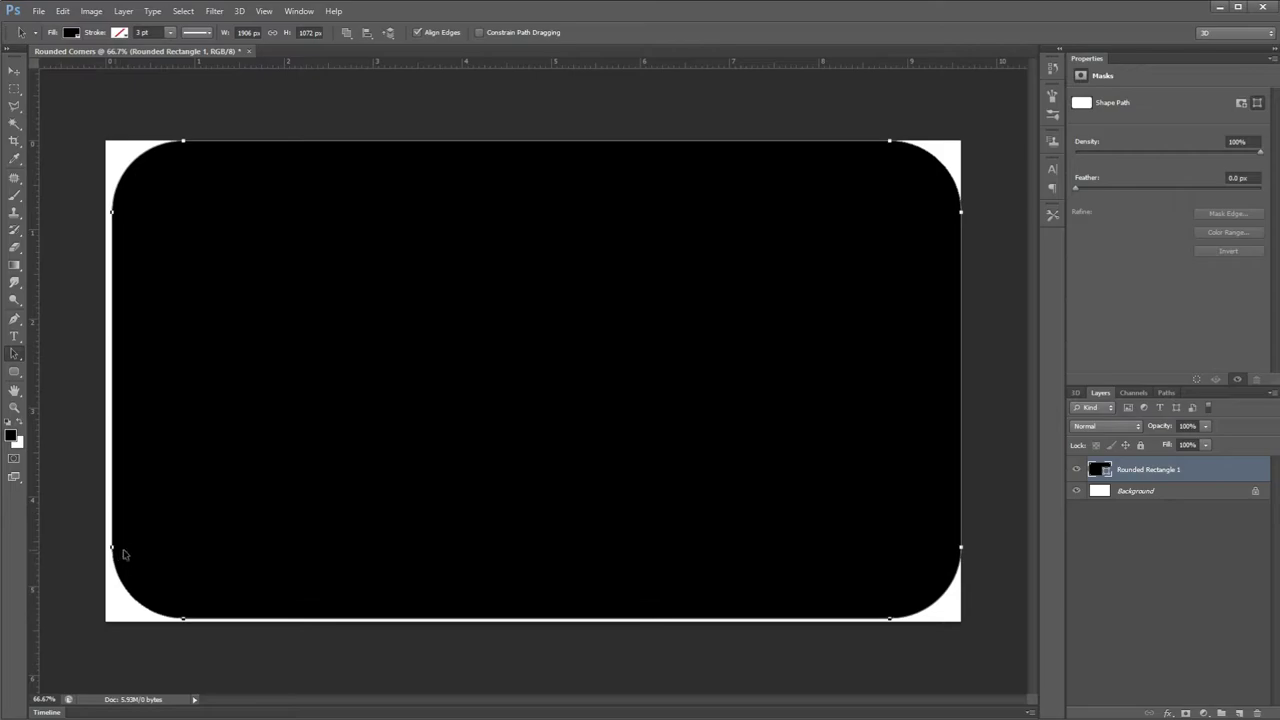
Free-transform the rounded rectangle to fill the whole canvas at 1920 by 1080 px
right_click(222, 339)
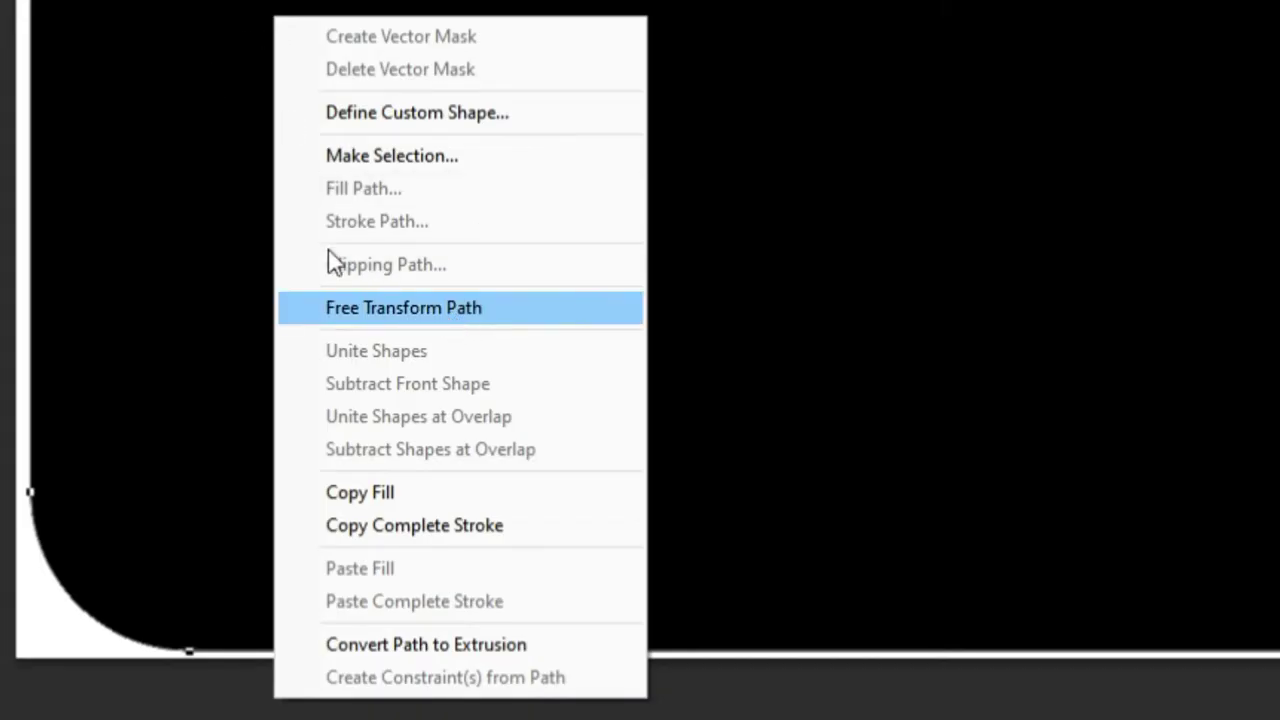
key(Escape)
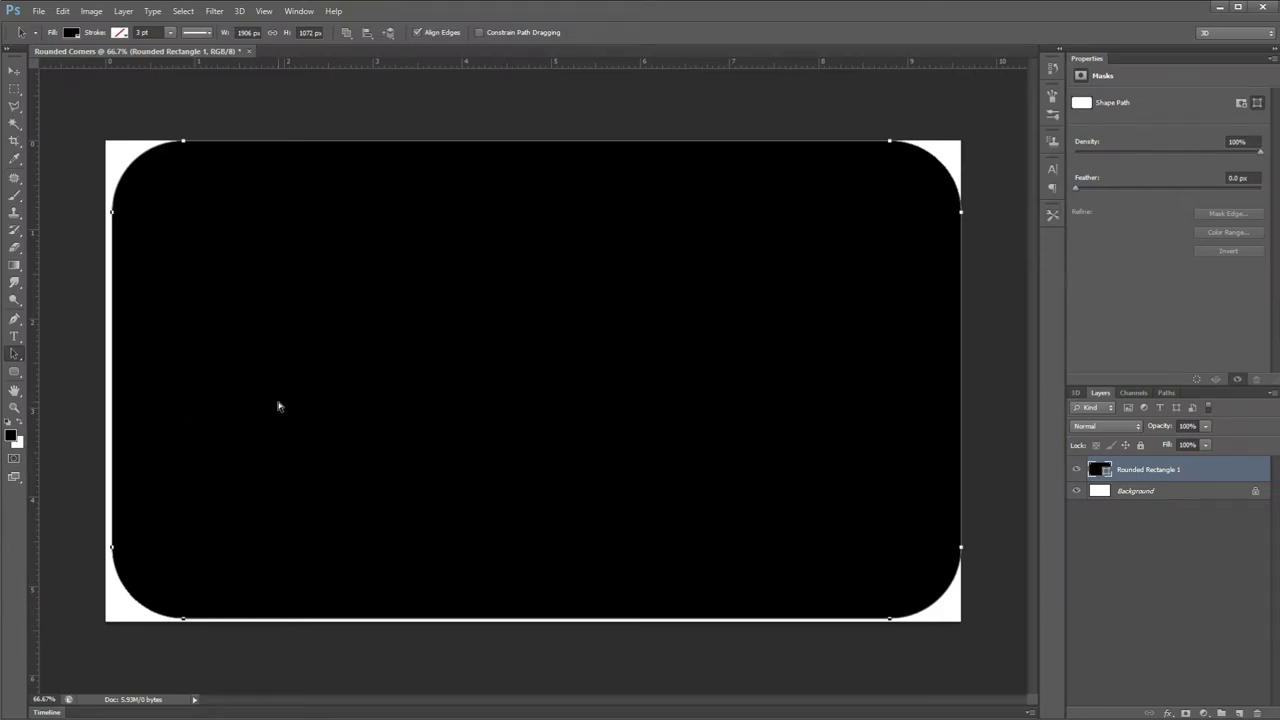
key(ctrl+t)
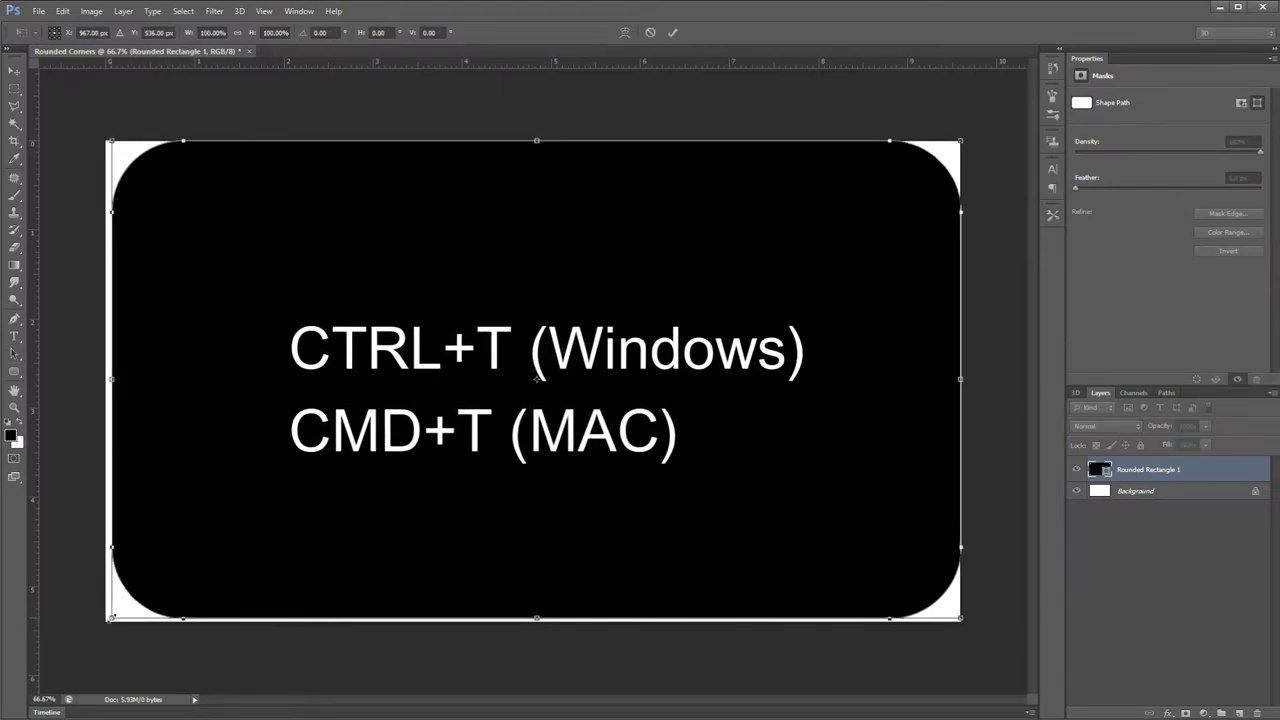
drag(109, 619, 103, 623)
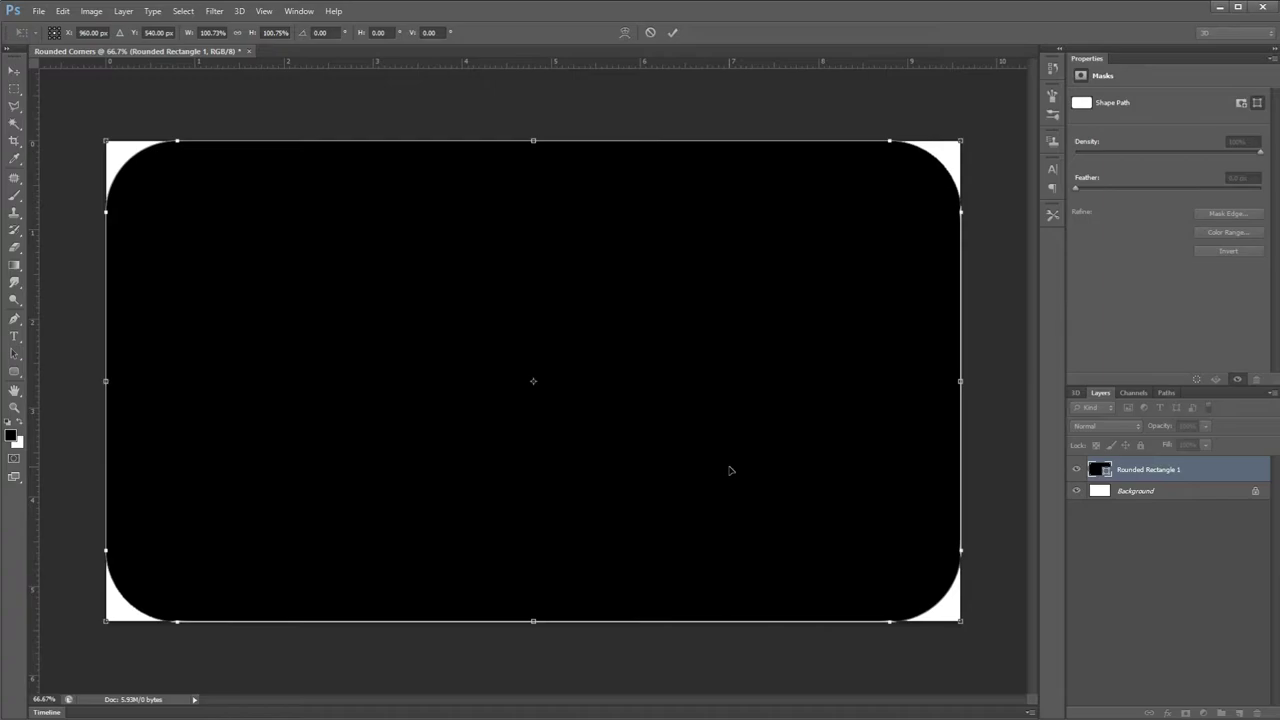
key(Return)
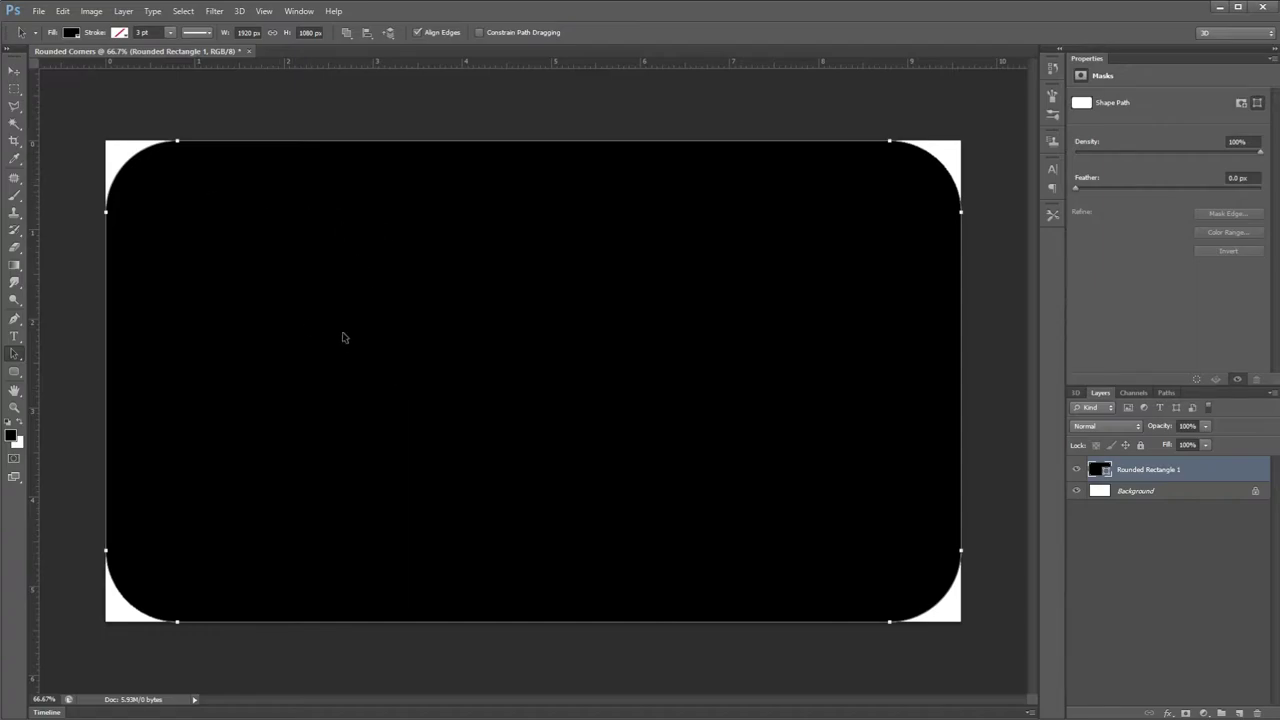
Swap the foreground and background colors and rasterize the Rounded Rectangle 1 layer
key(x)
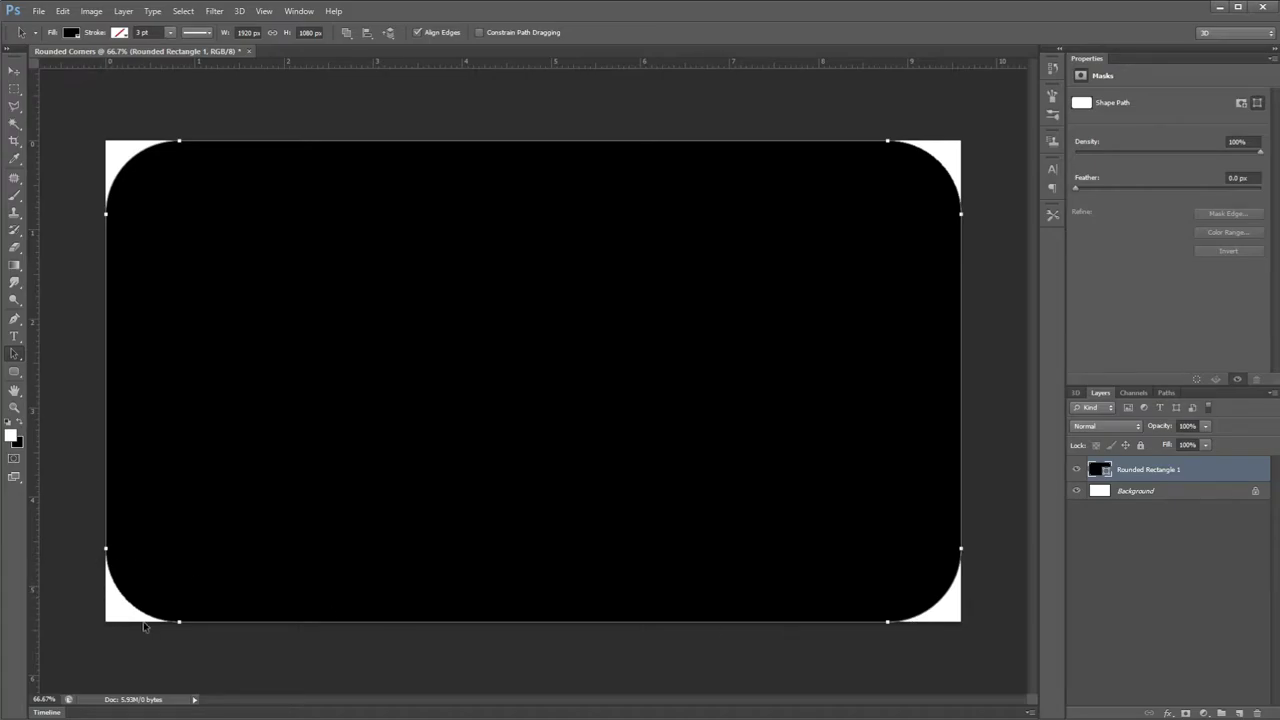
right_click(1138, 474)
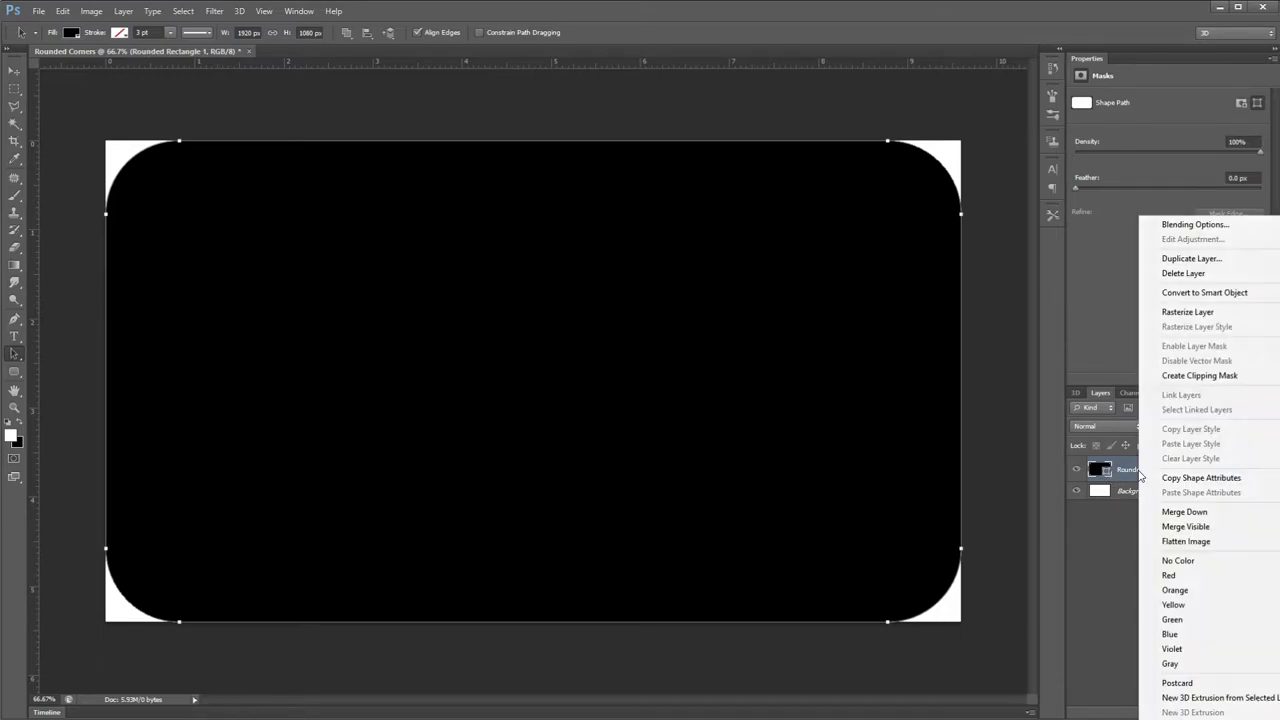
click(1106, 476)
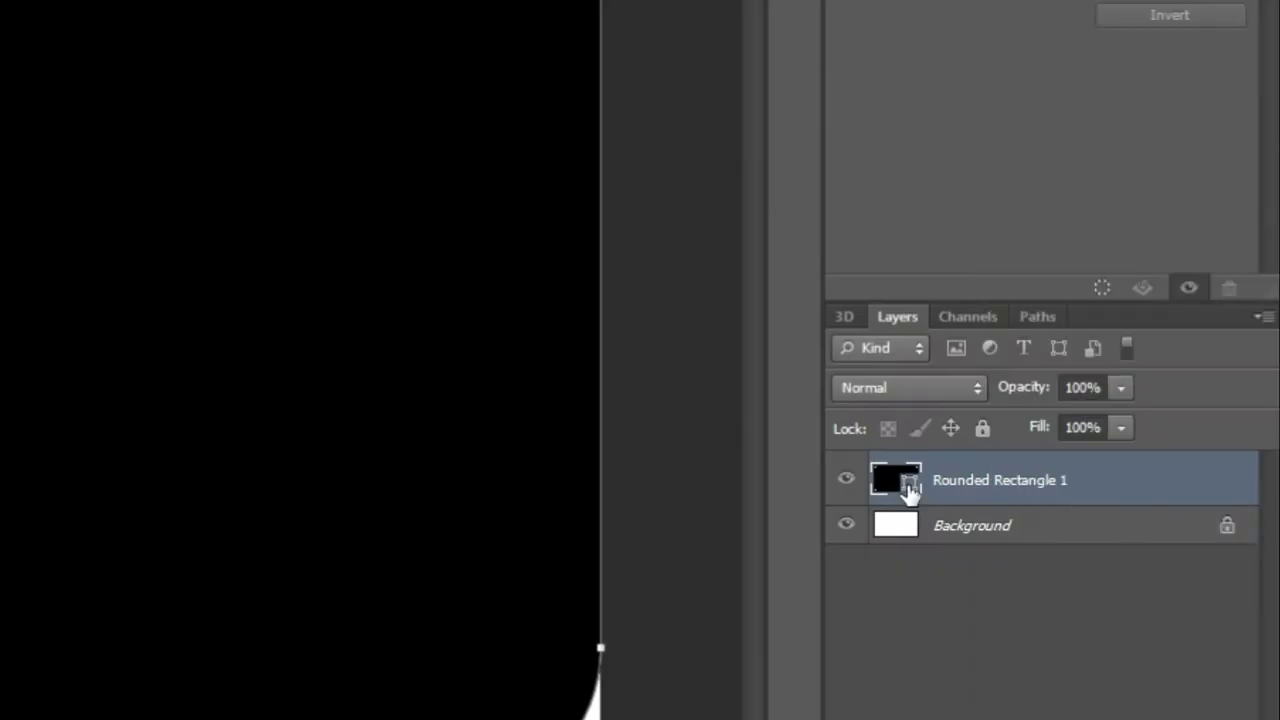
right_click(1124, 470)
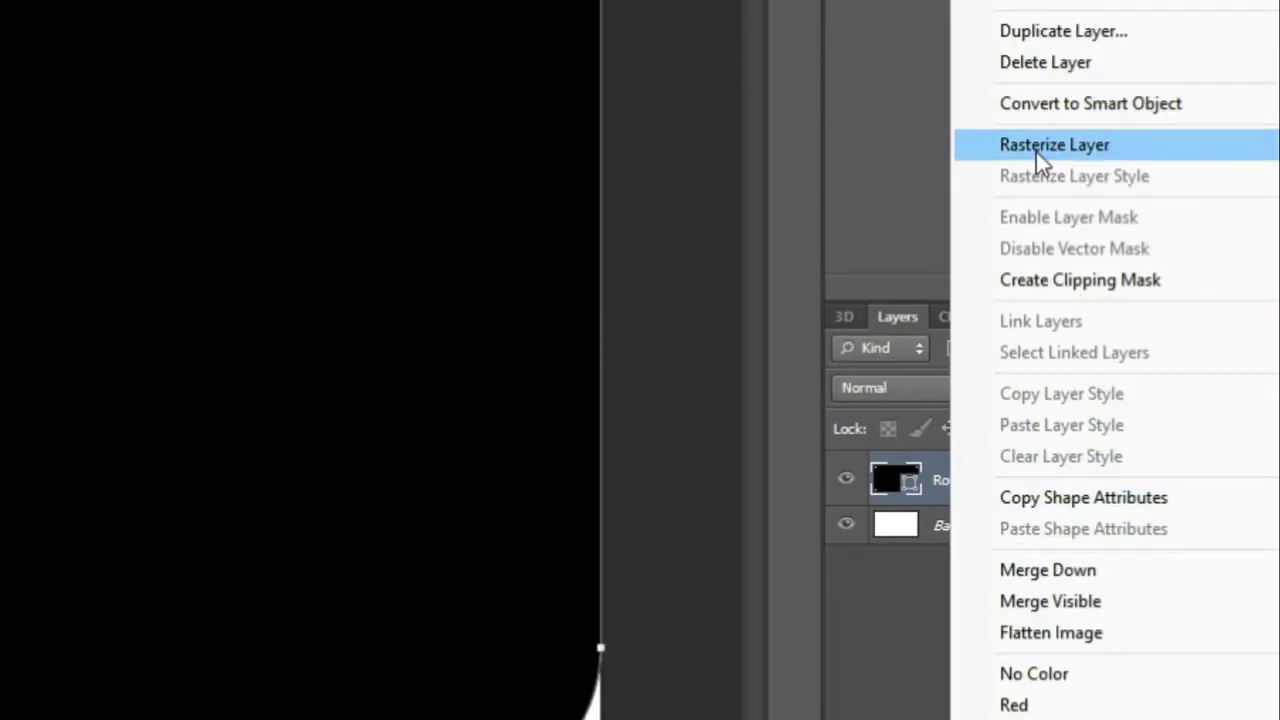
click(1036, 152)
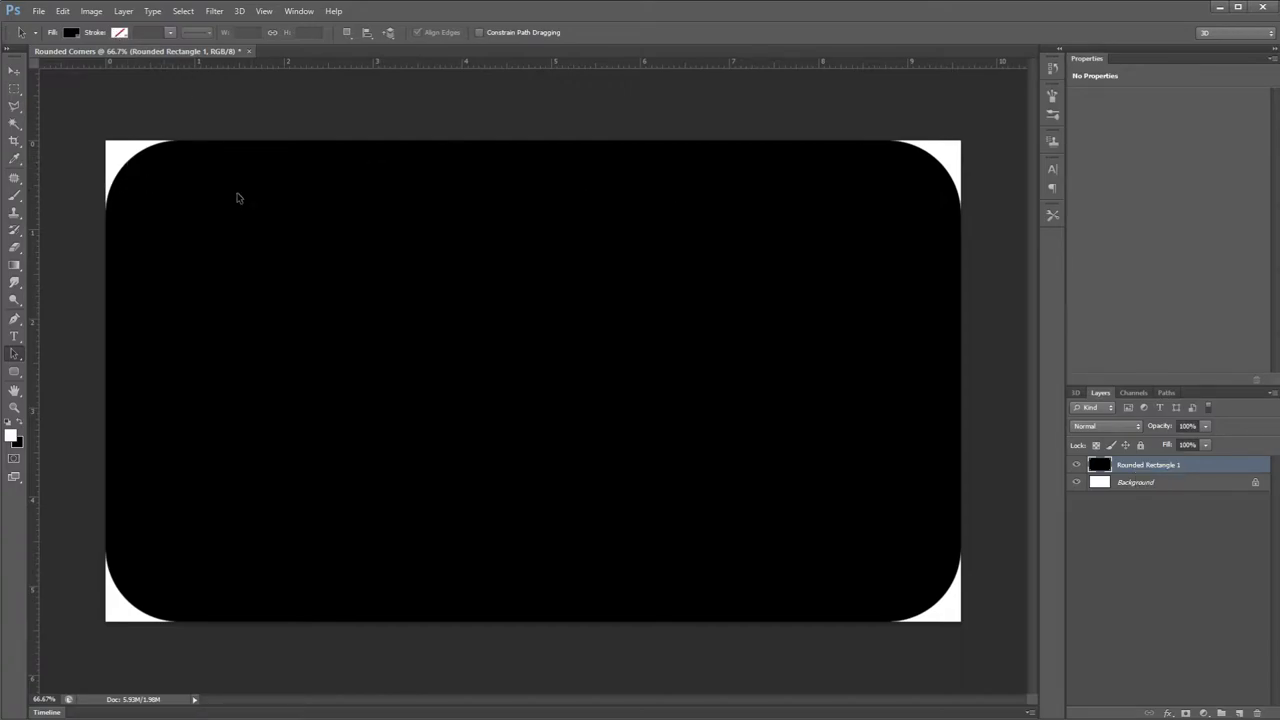
Load the Rounded Rectangle 1 layer's pixels as a selection and invert their color to white
click(1128, 485)
click(1140, 465)
ctrl+click(1100, 465)
key(ctrl+i)
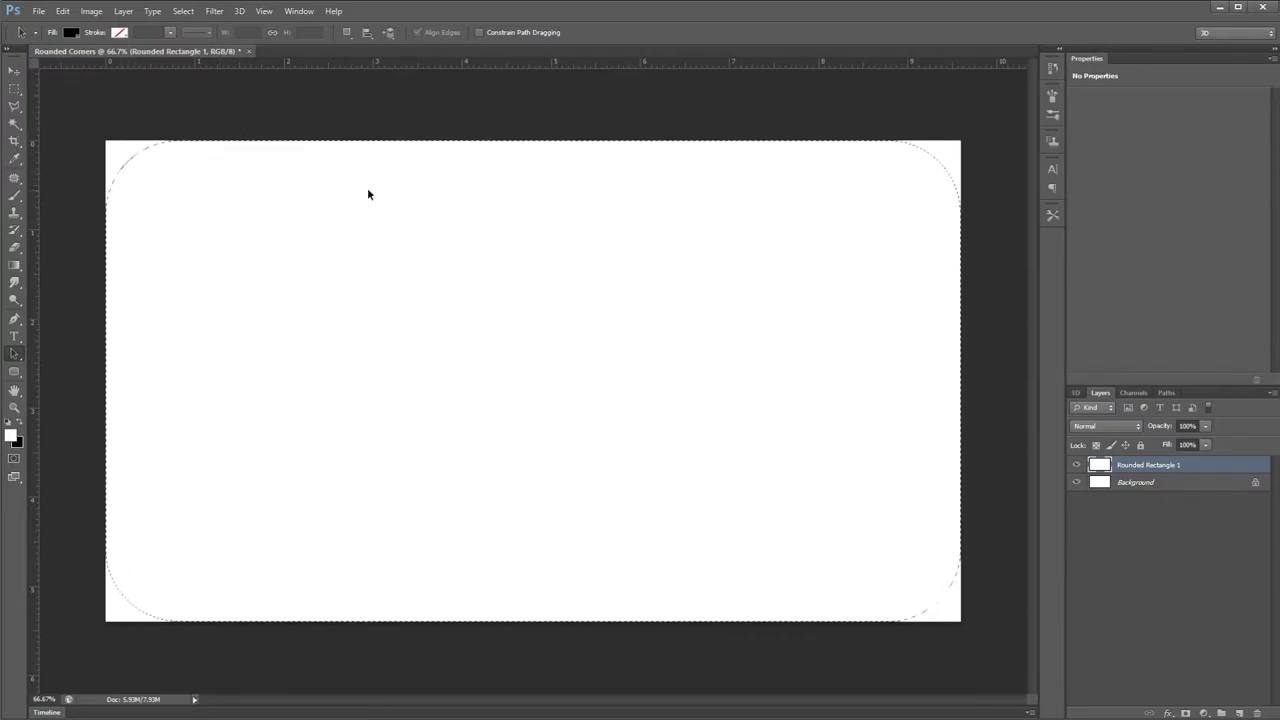
Inverse the selection and fill the four corner areas with black using the Paint Bucket Tool
click(147, 12)
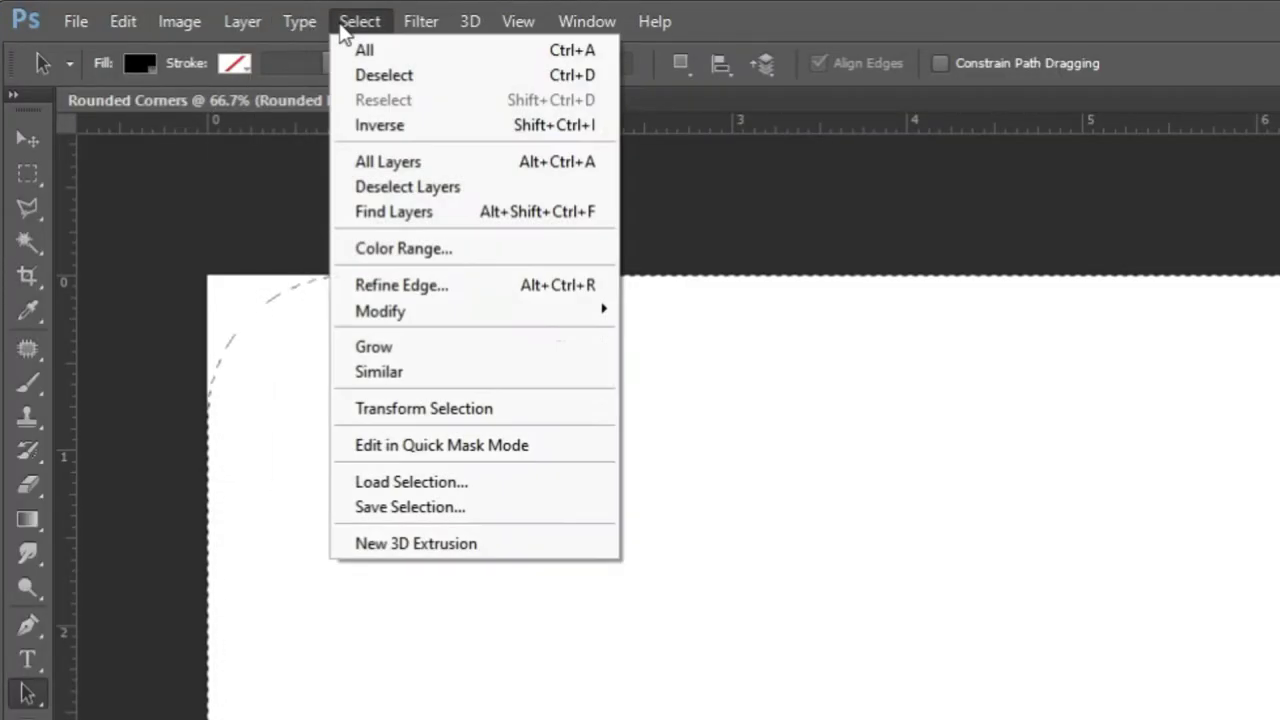
click(553, 128)
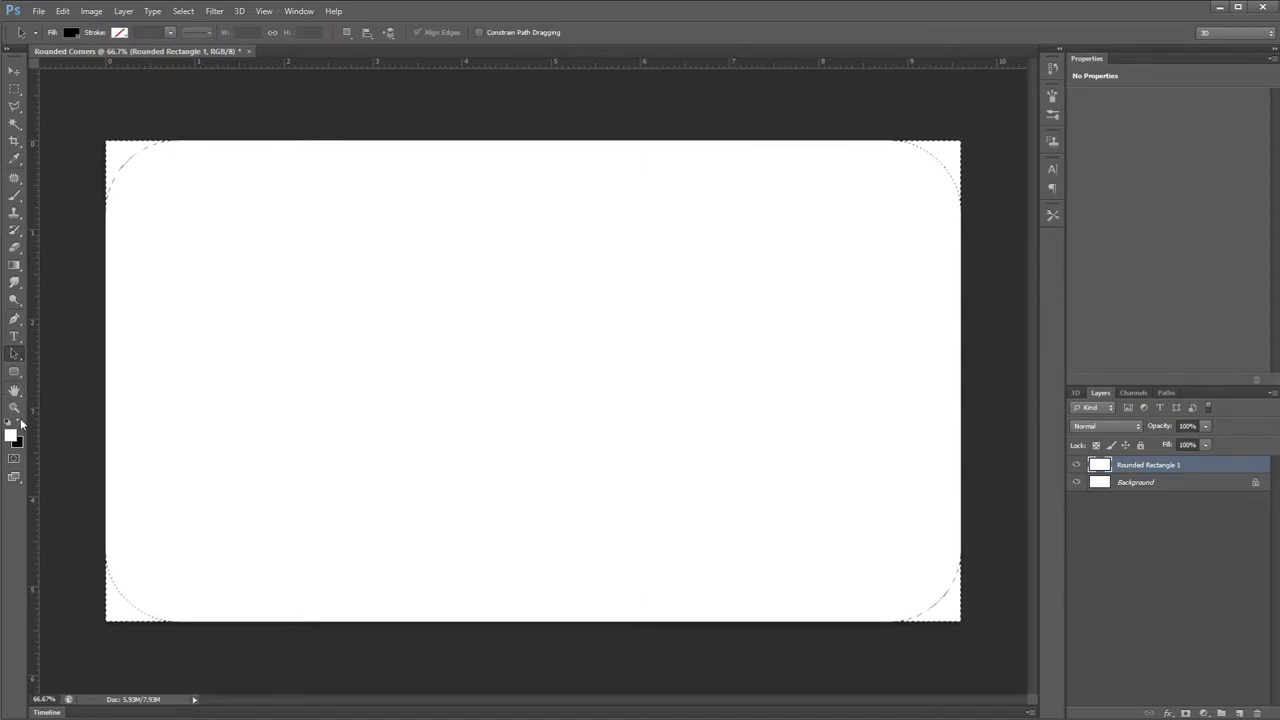
click(14, 264)
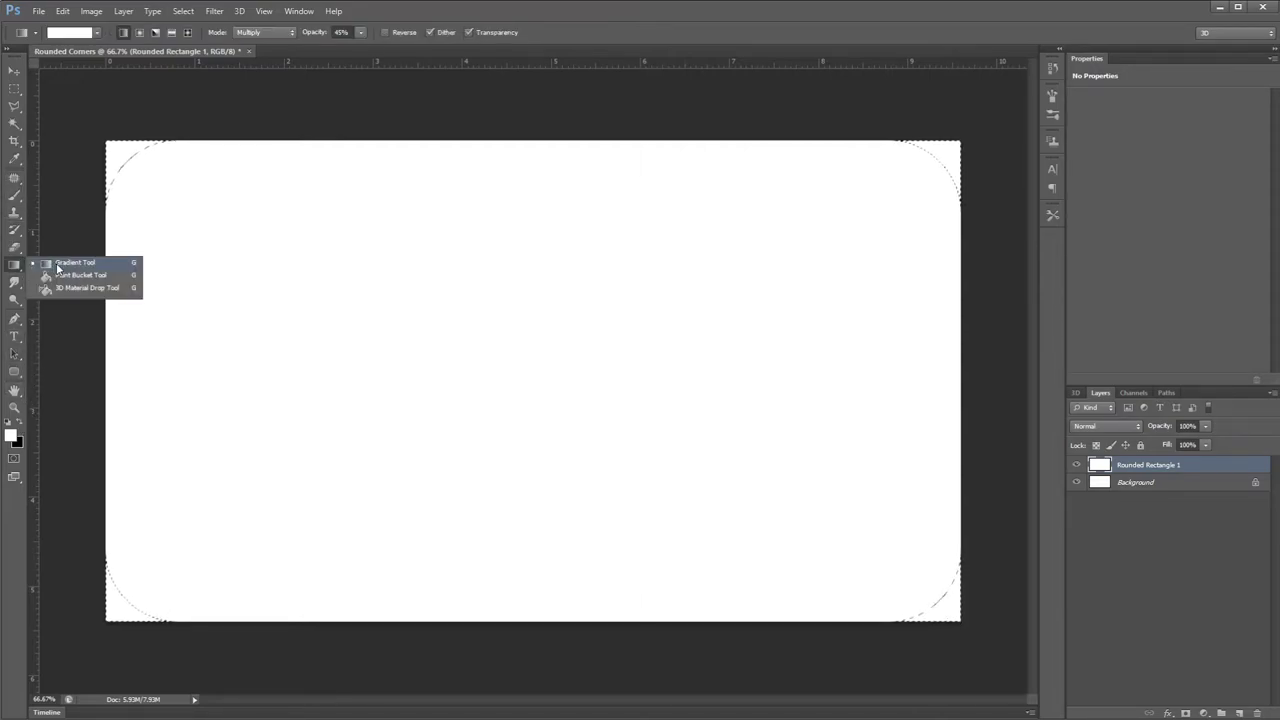
click(91, 277)
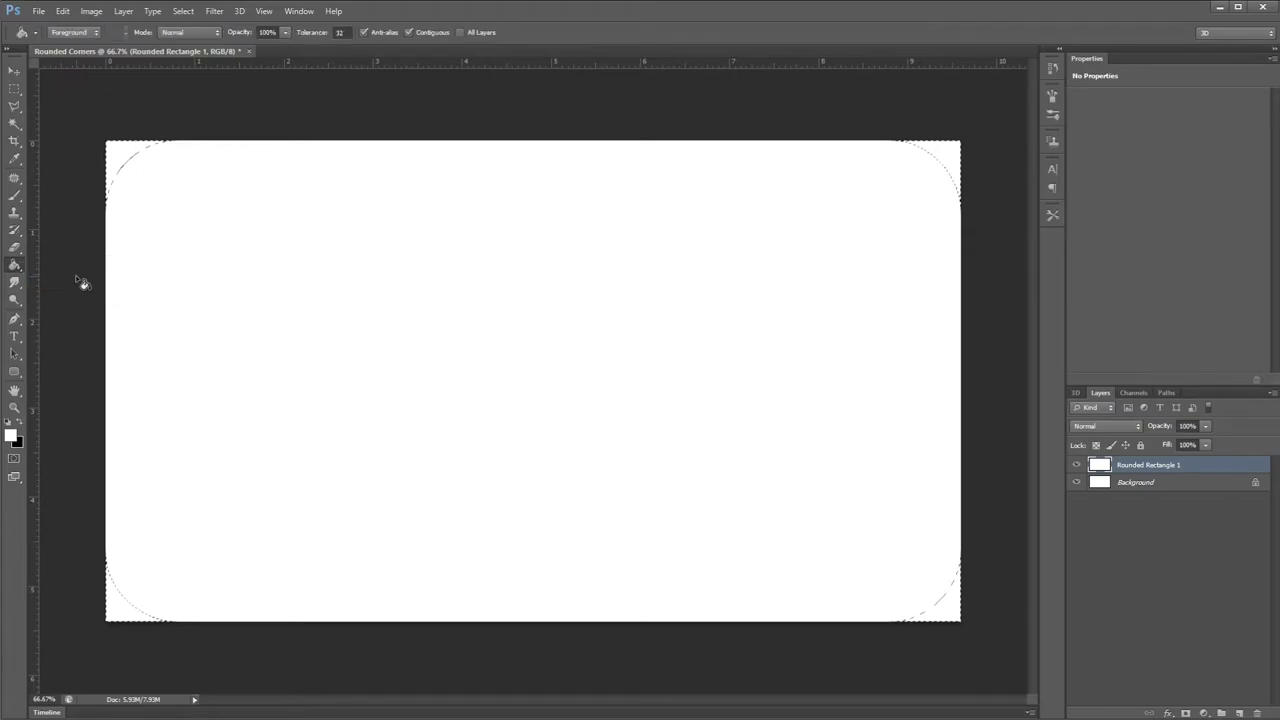
click(13, 424)
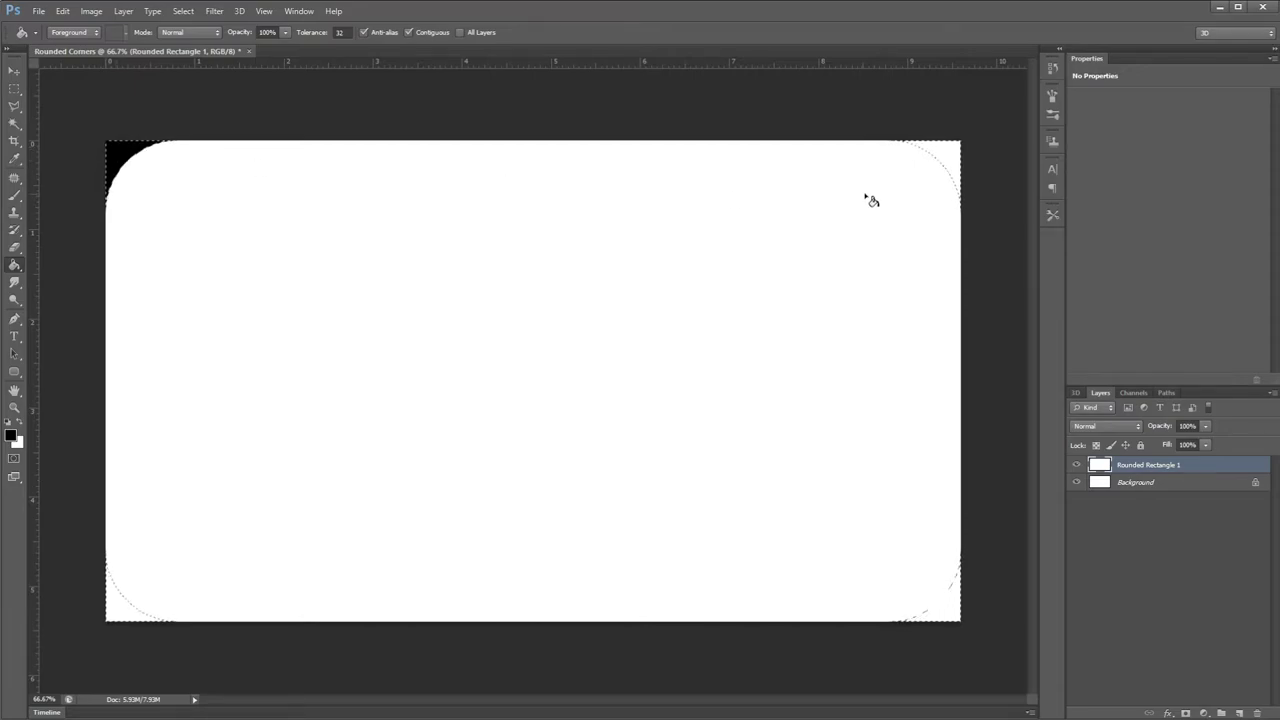
click(952, 158)
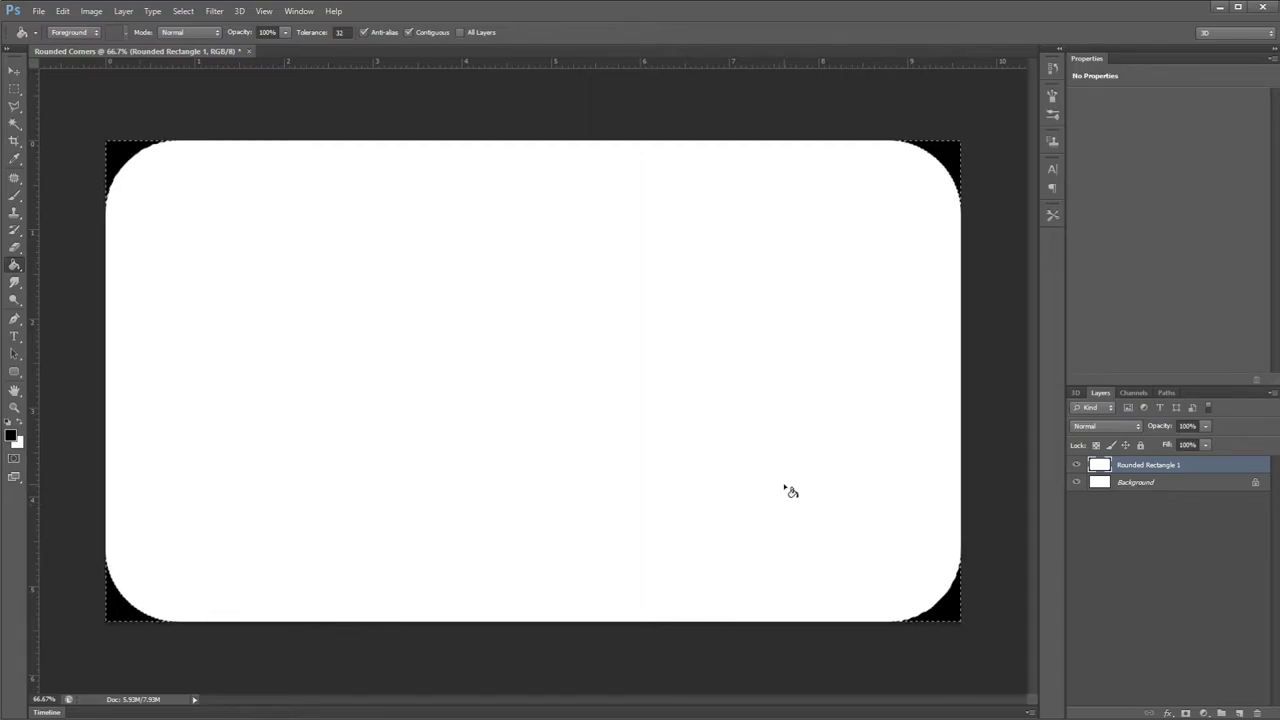
Clear the corner fills, refill all the selected corners with the black foreground color, and deselect
key(Delete)
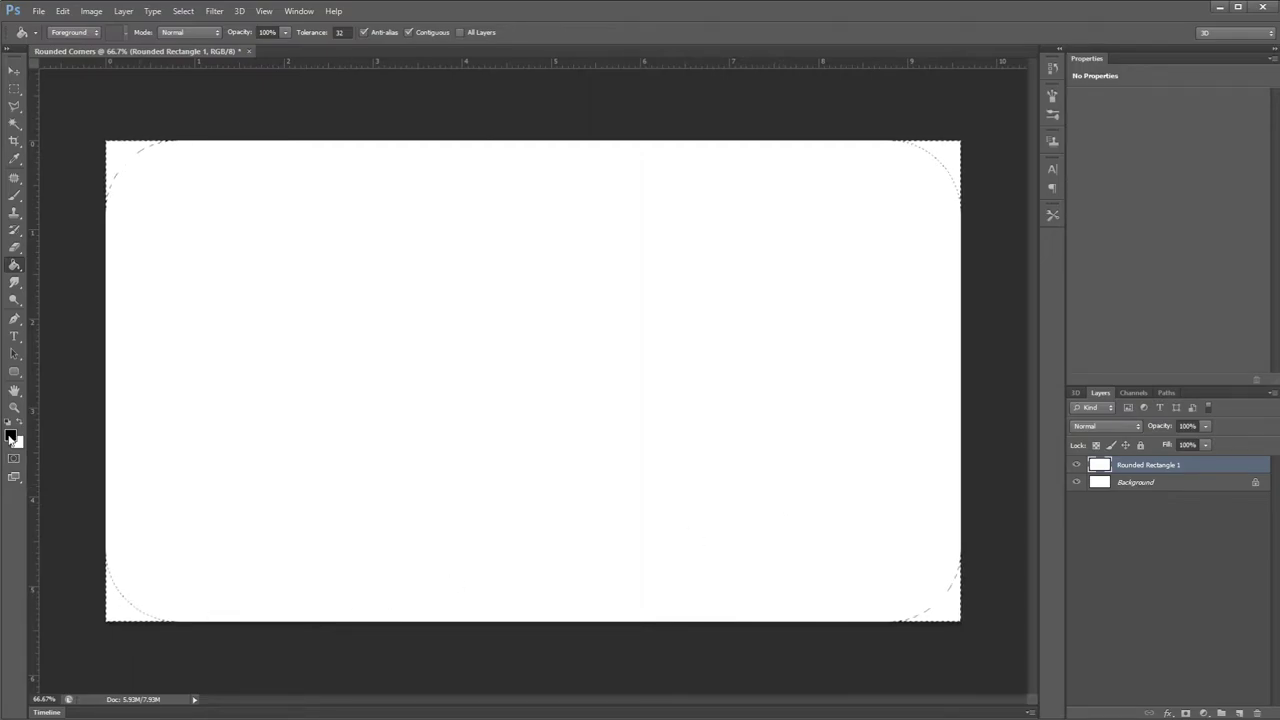
key(alt+BackSpace)
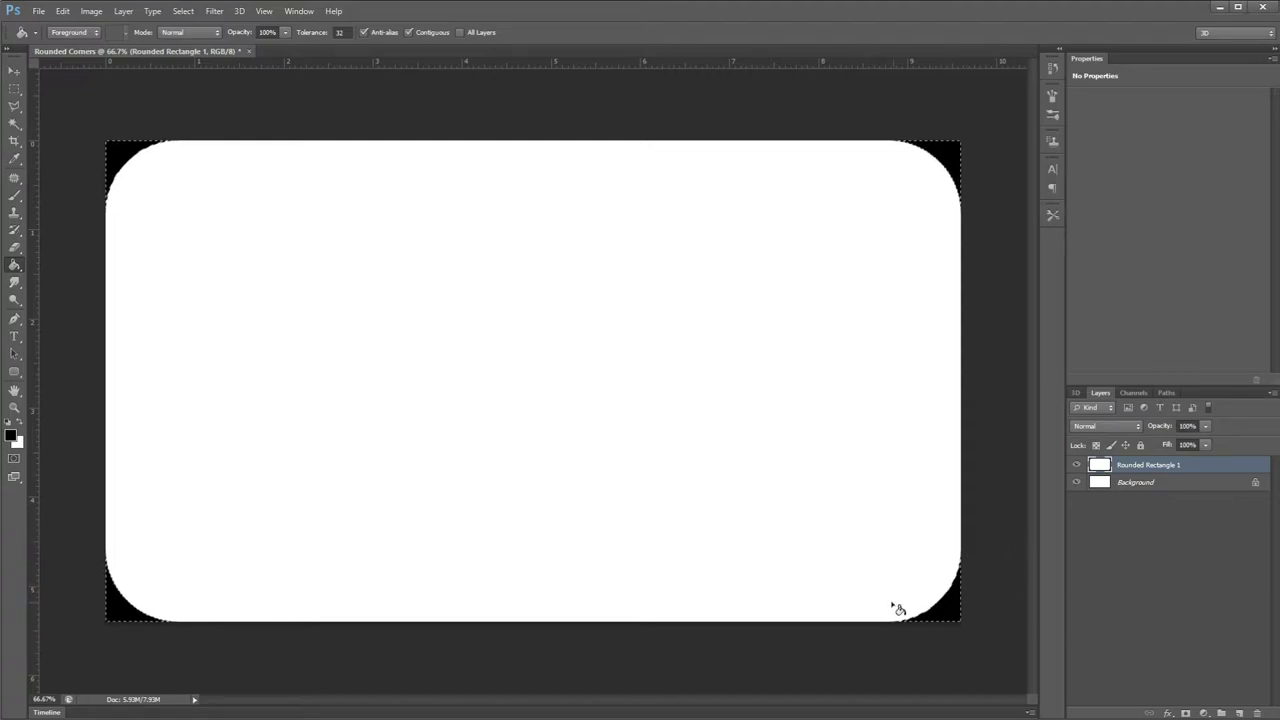
key(ctrl+d)
key(v)
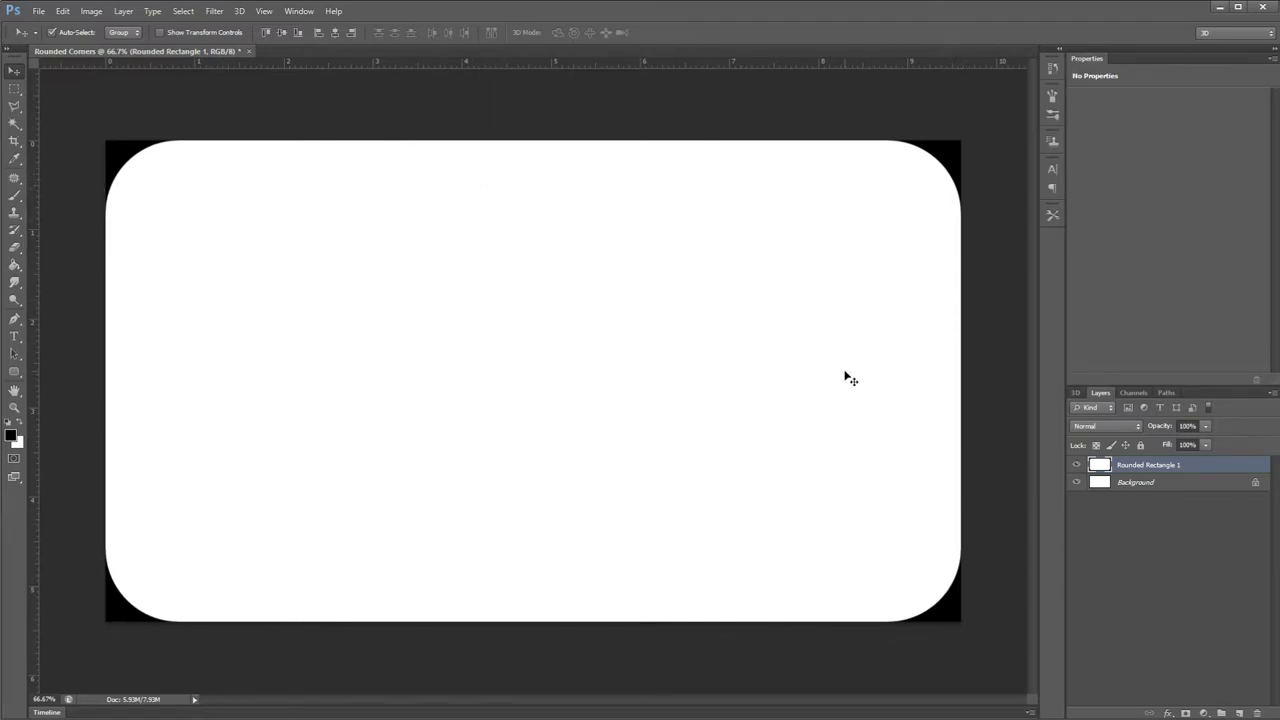
Try saving the mask as Rounded Corners.png in PNG format in the Webcam Masks folder
click(38, 11)
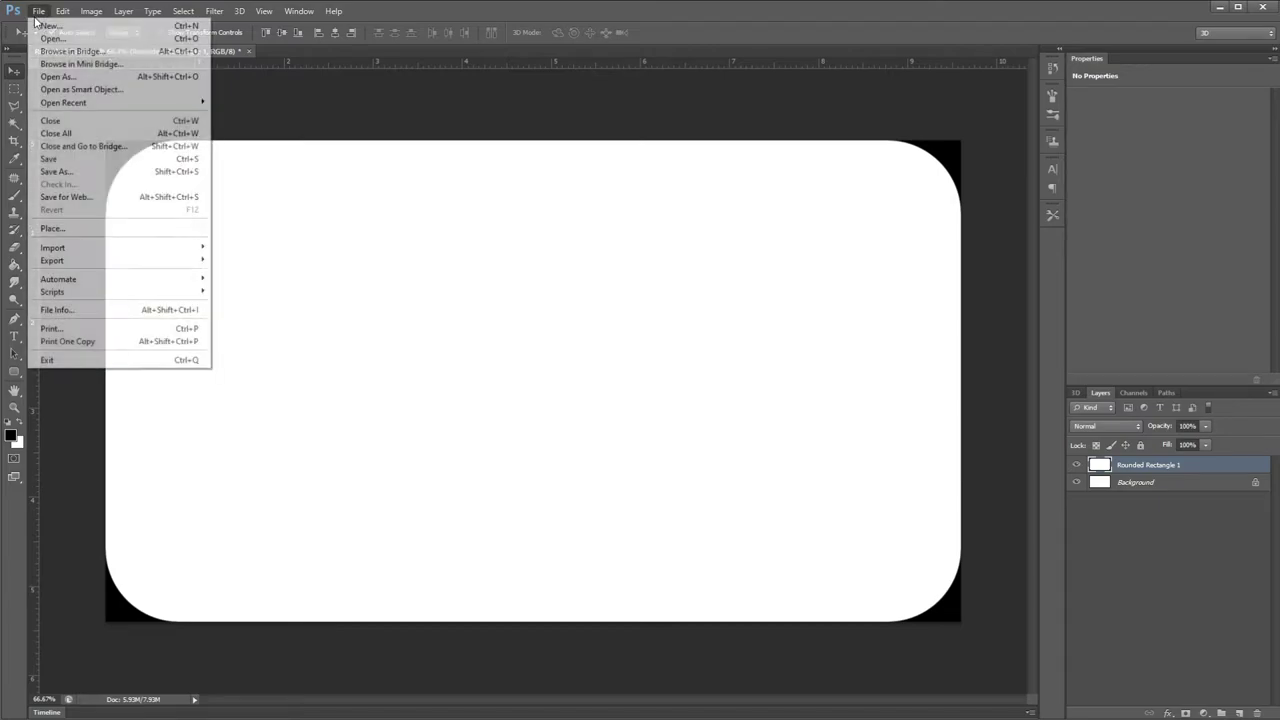
click(57, 172)
click(748, 364)
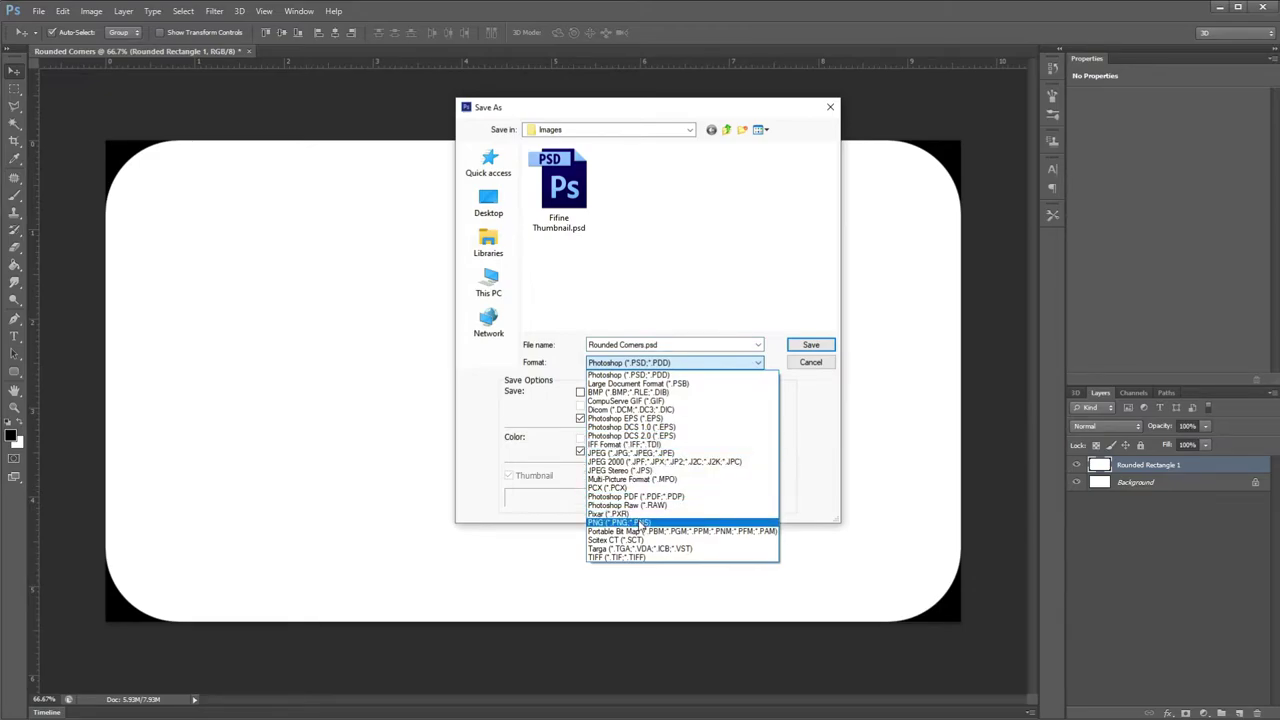
click(641, 524)
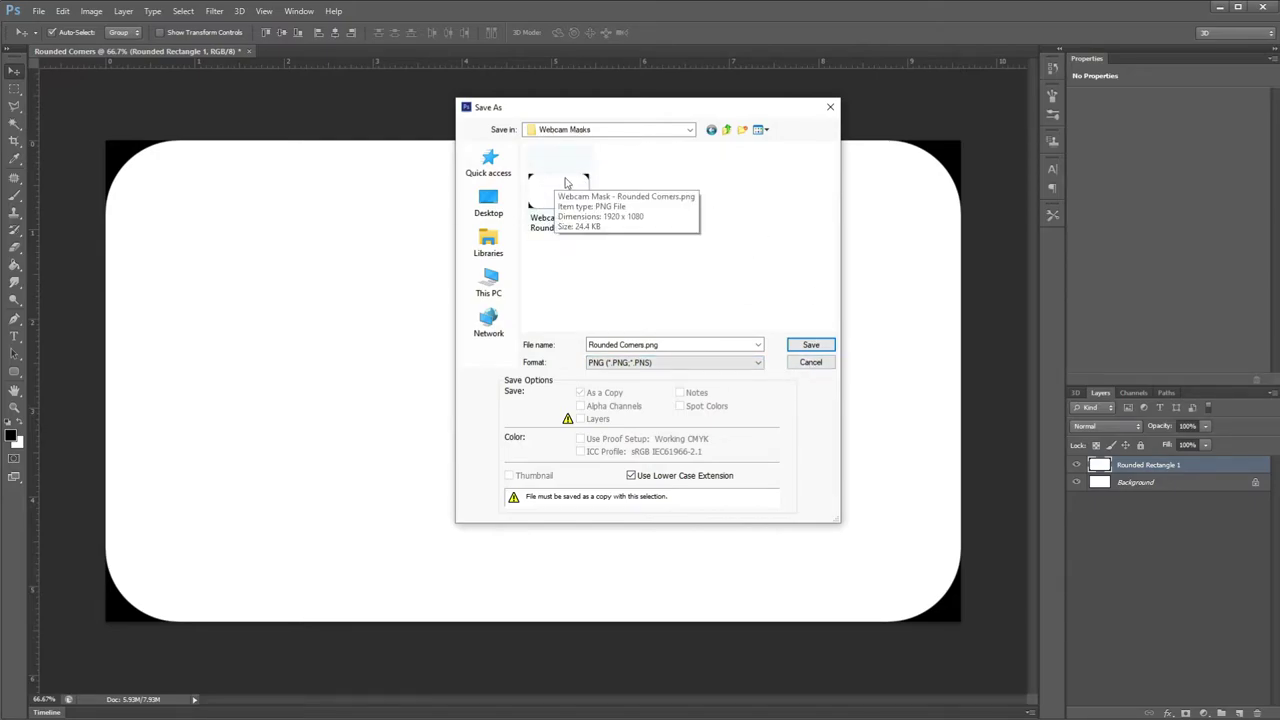
click(811, 365)
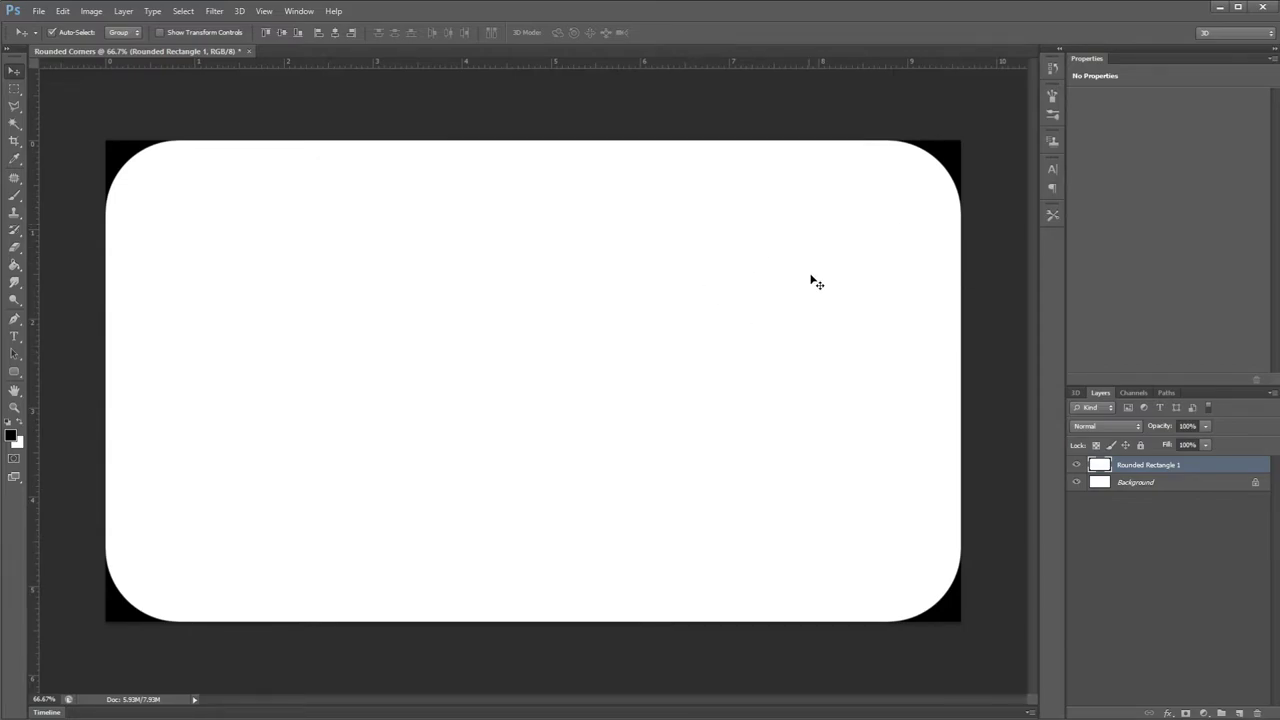
Switch to File Explorer and examine the rounded-corner and circle mask images in the Webcam Masks folder
mouse_move(410, 712)
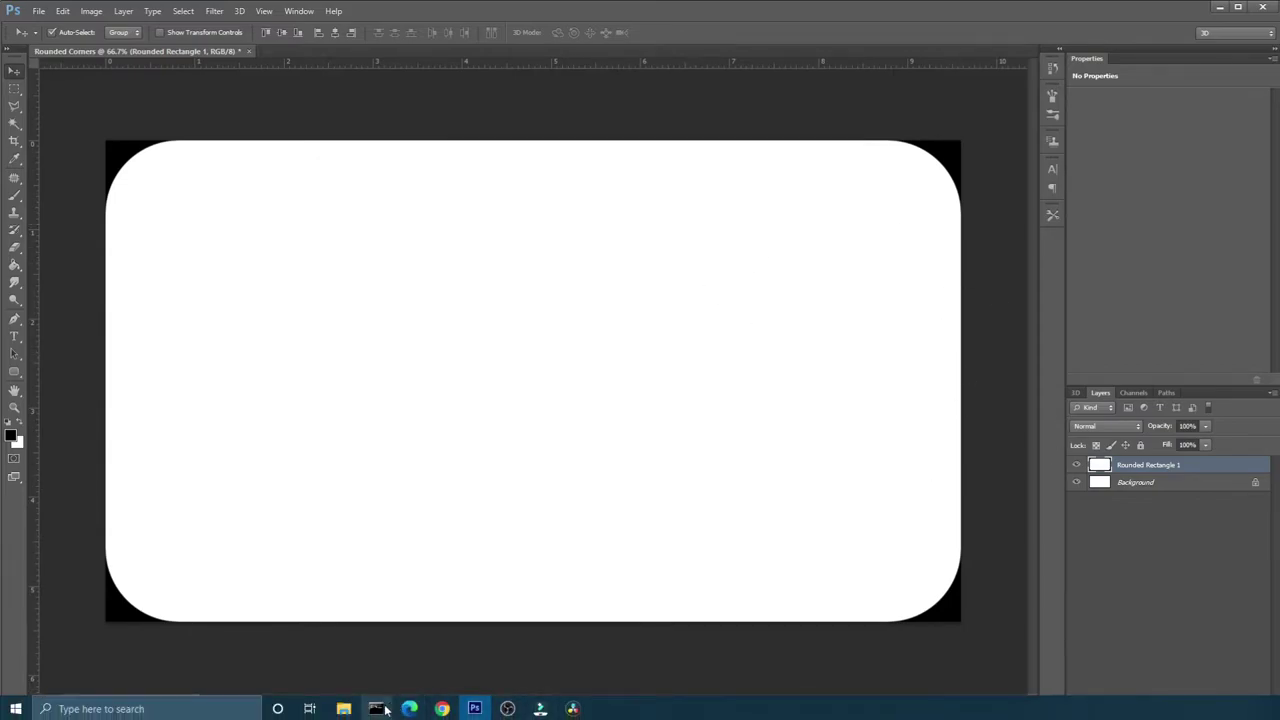
click(343, 709)
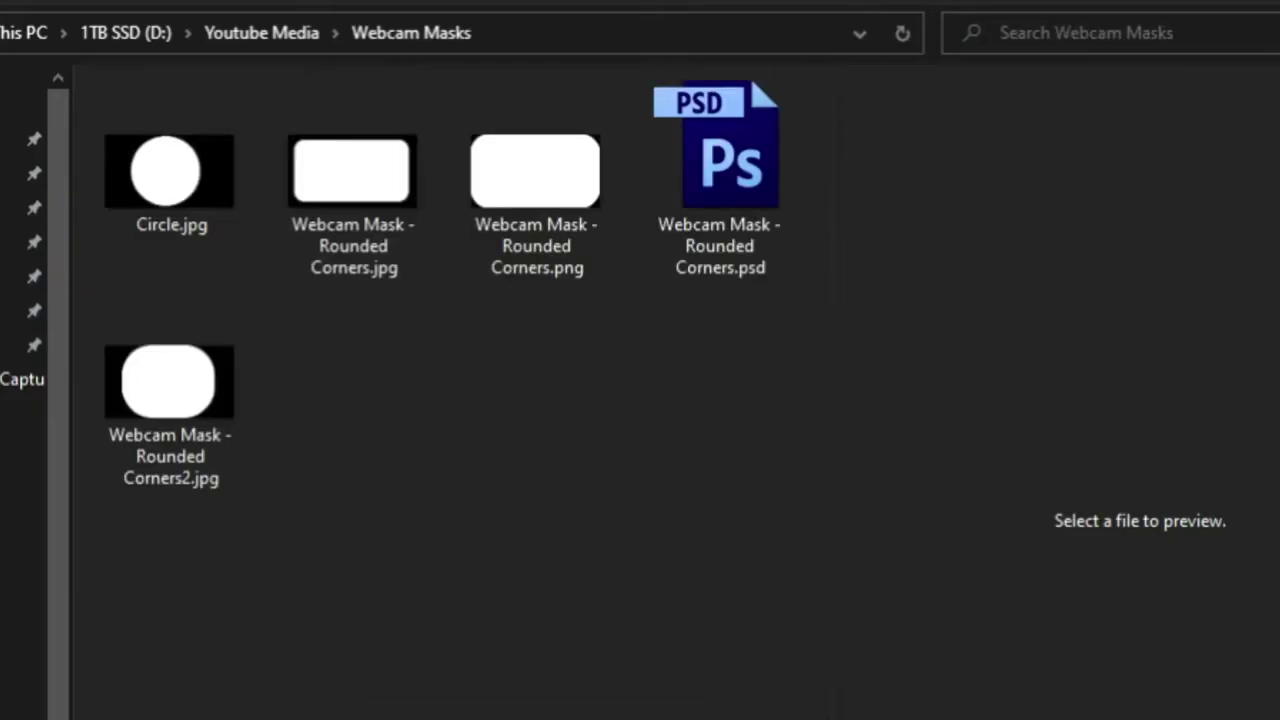
click(545, 215)
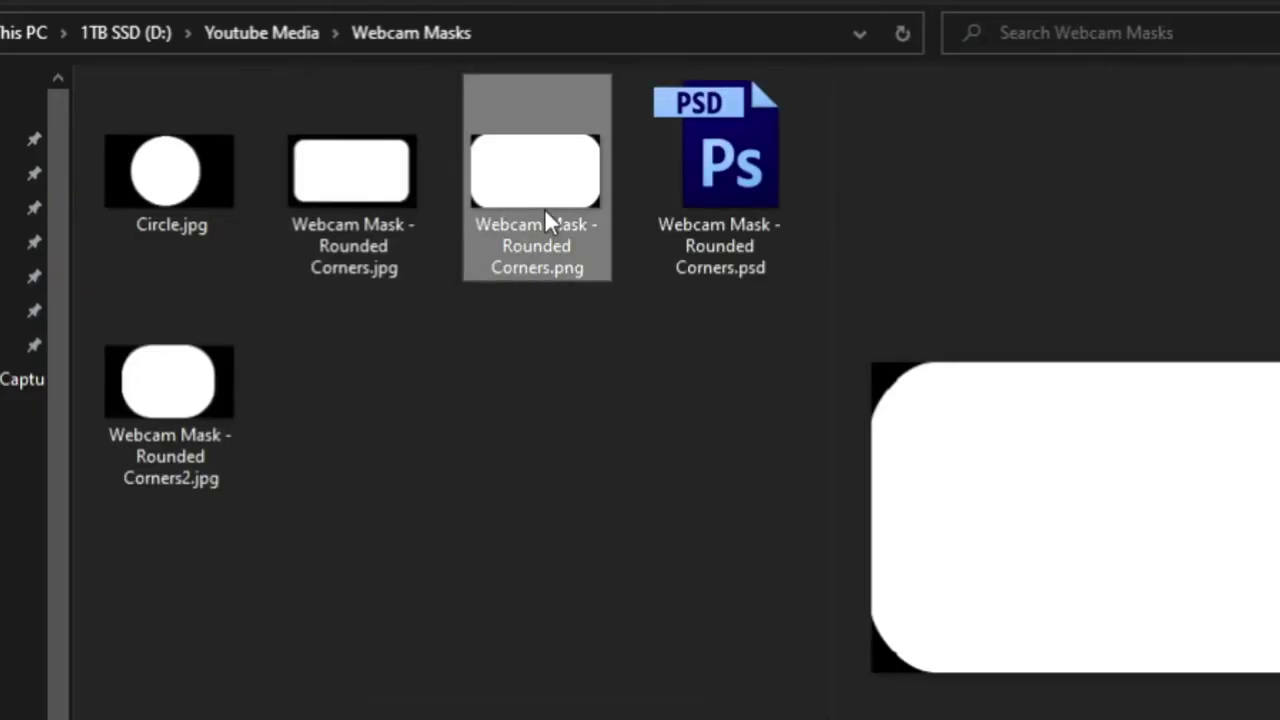
mouse_move(560, 276)
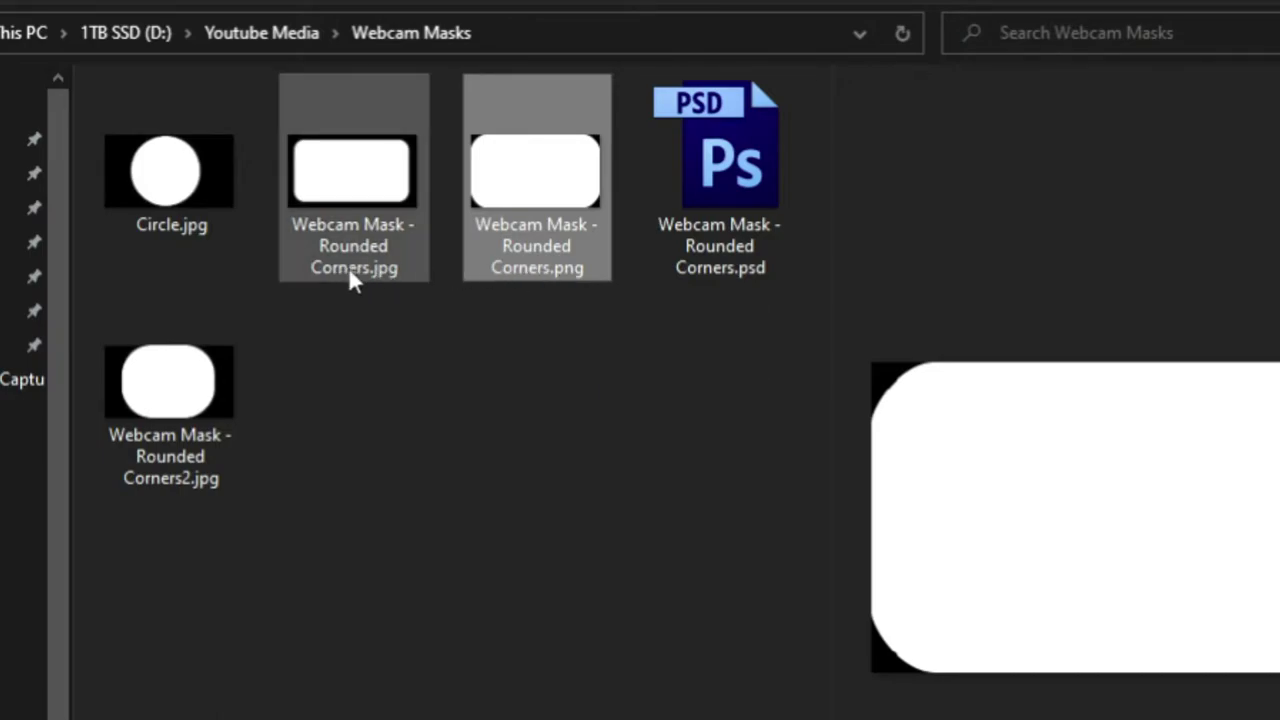
mouse_move(382, 270)
click(178, 200)
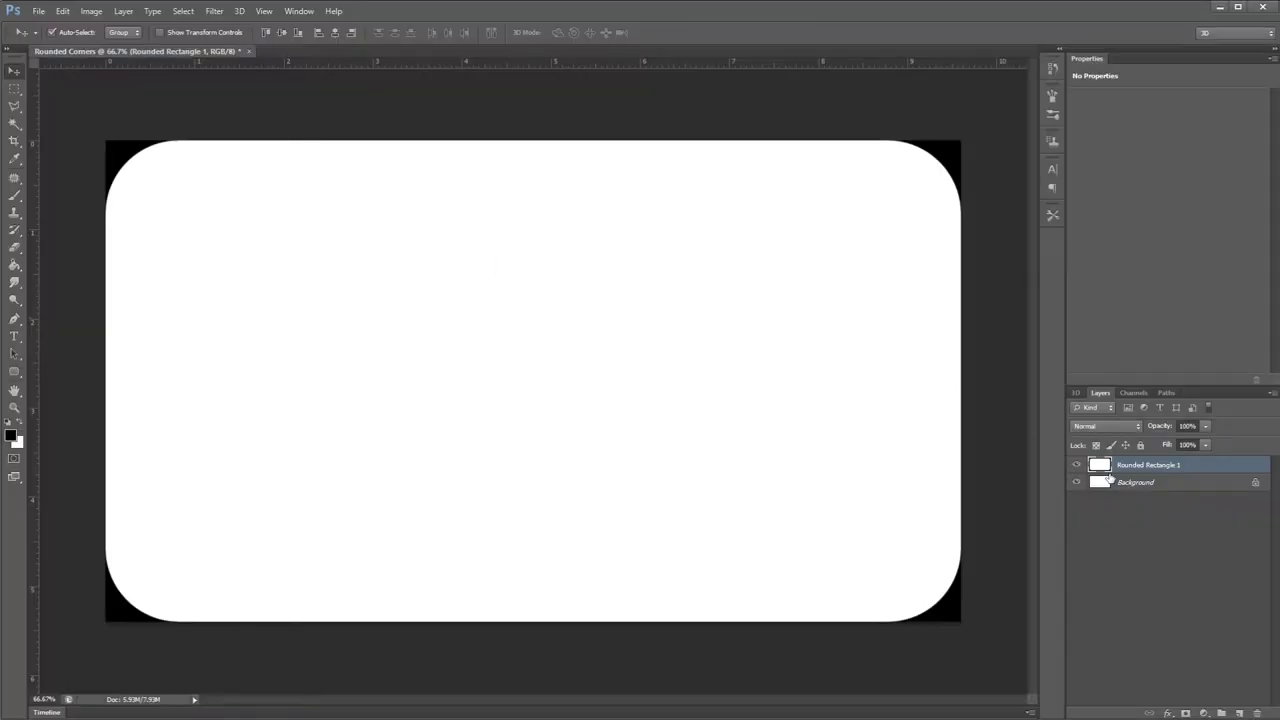
Clear the rounded rectangle layer and draw a centred black circle about 1071 px in diameter with the Ellipse Tool
key(ctrl+a)
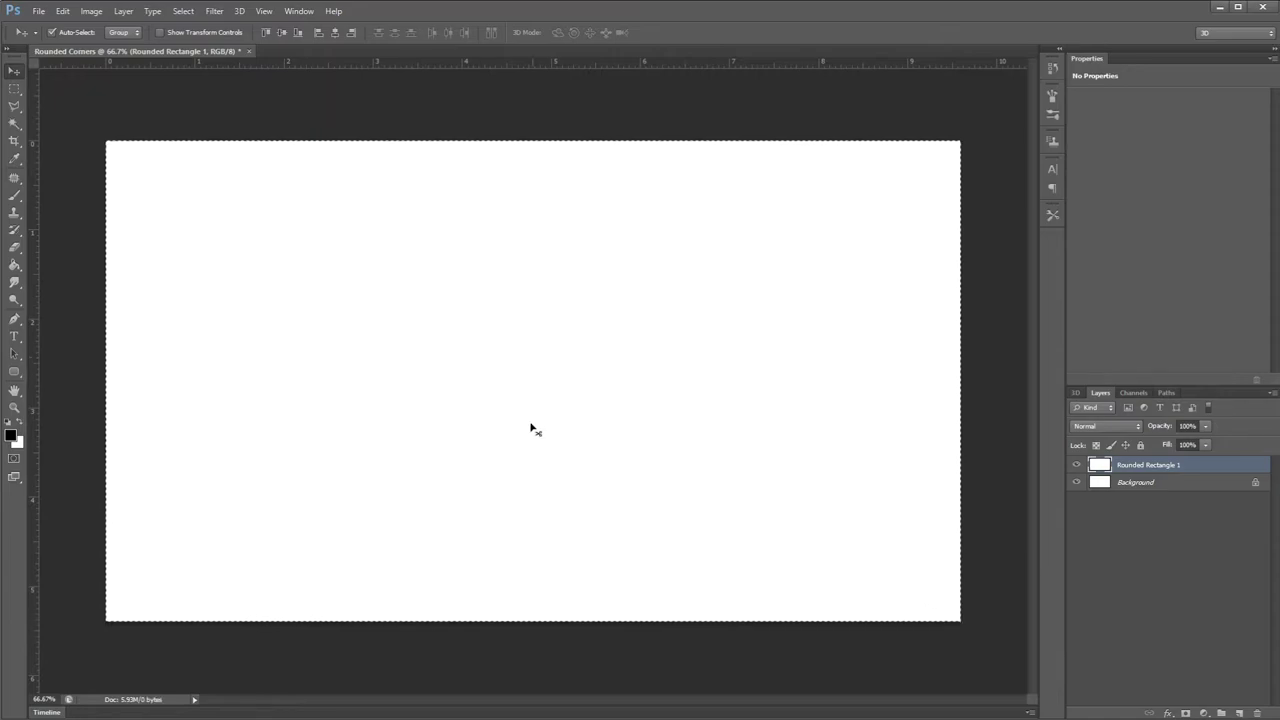
click(15, 373)
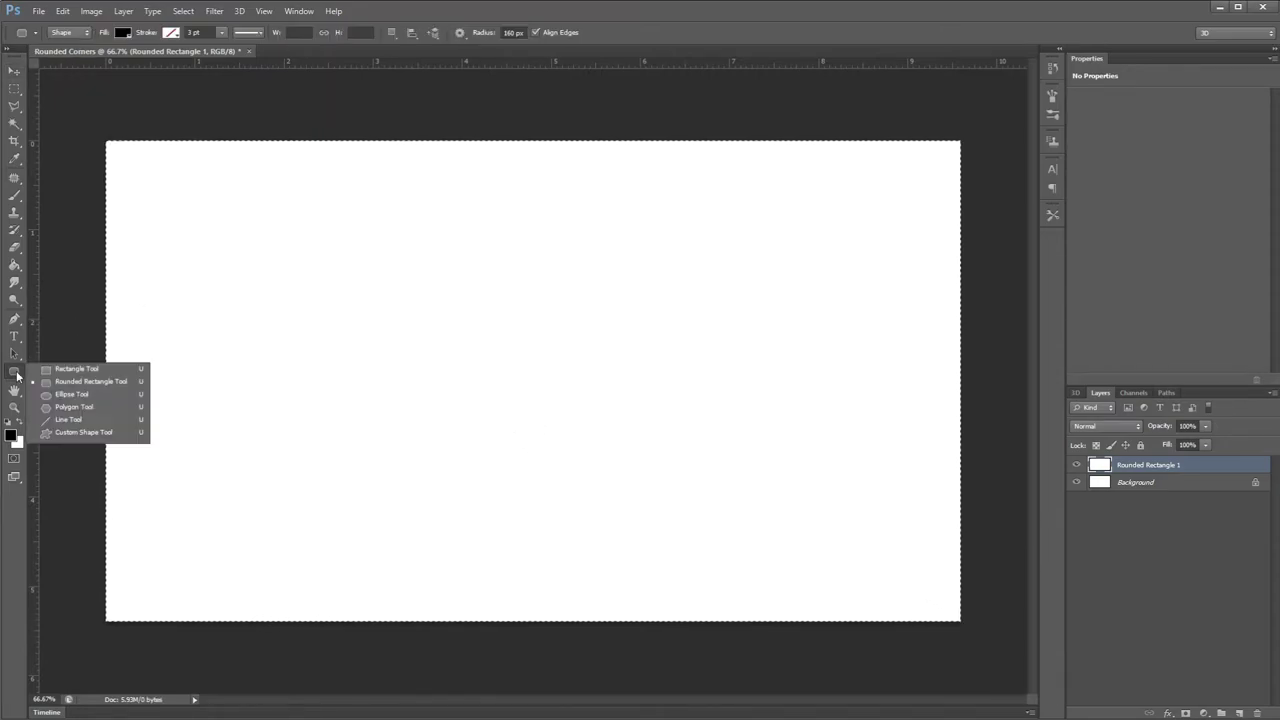
click(60, 396)
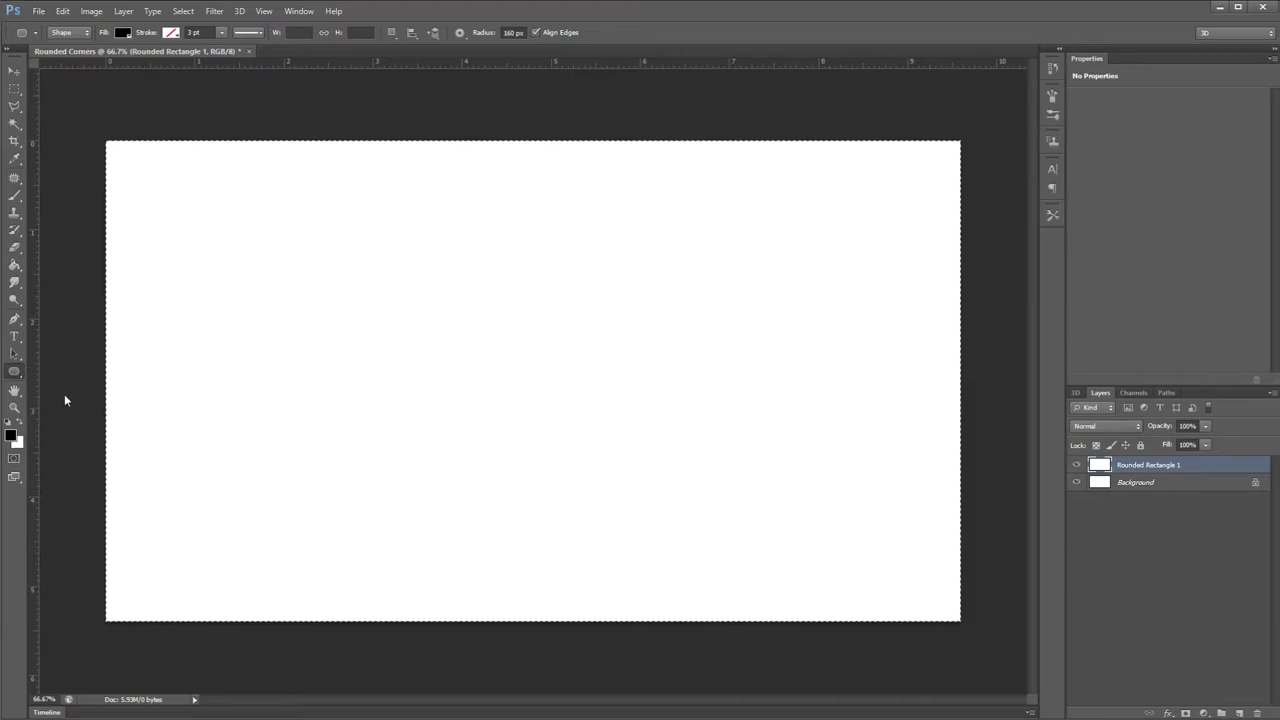
drag(534, 379, 966, 620)
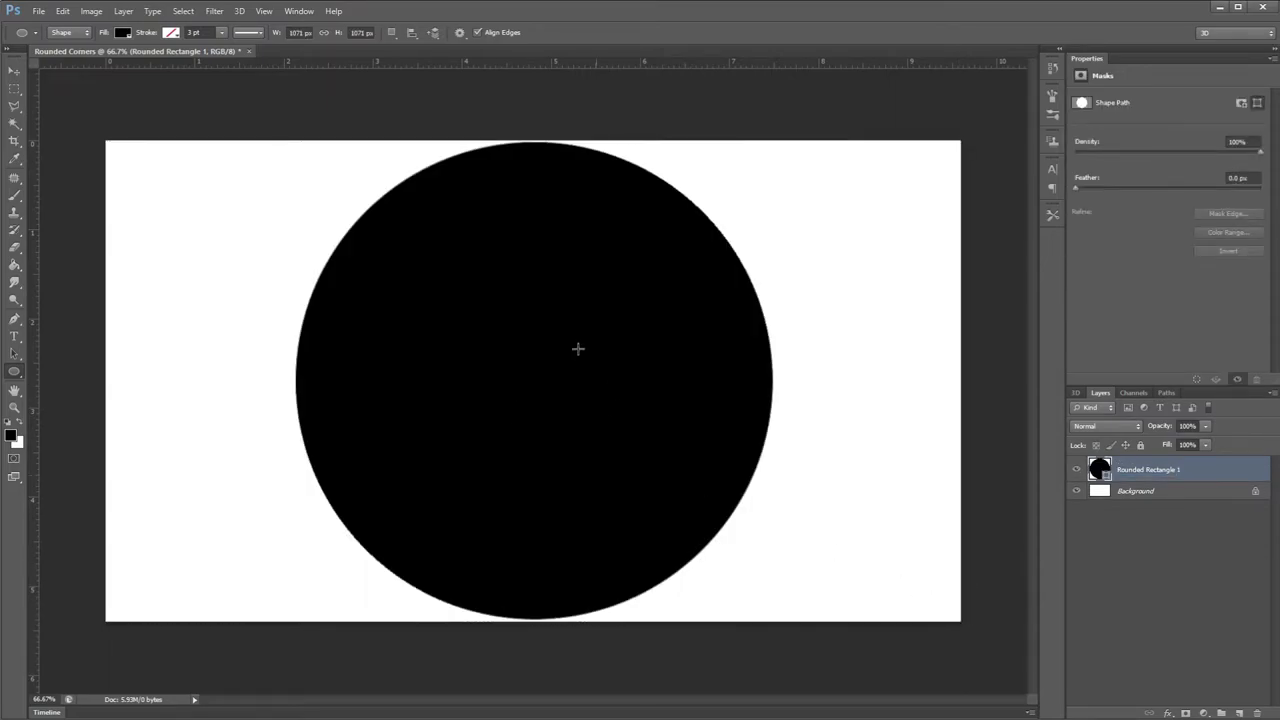
Rasterize the circle's shape layer and fill the circle with white
right_click(1160, 476)
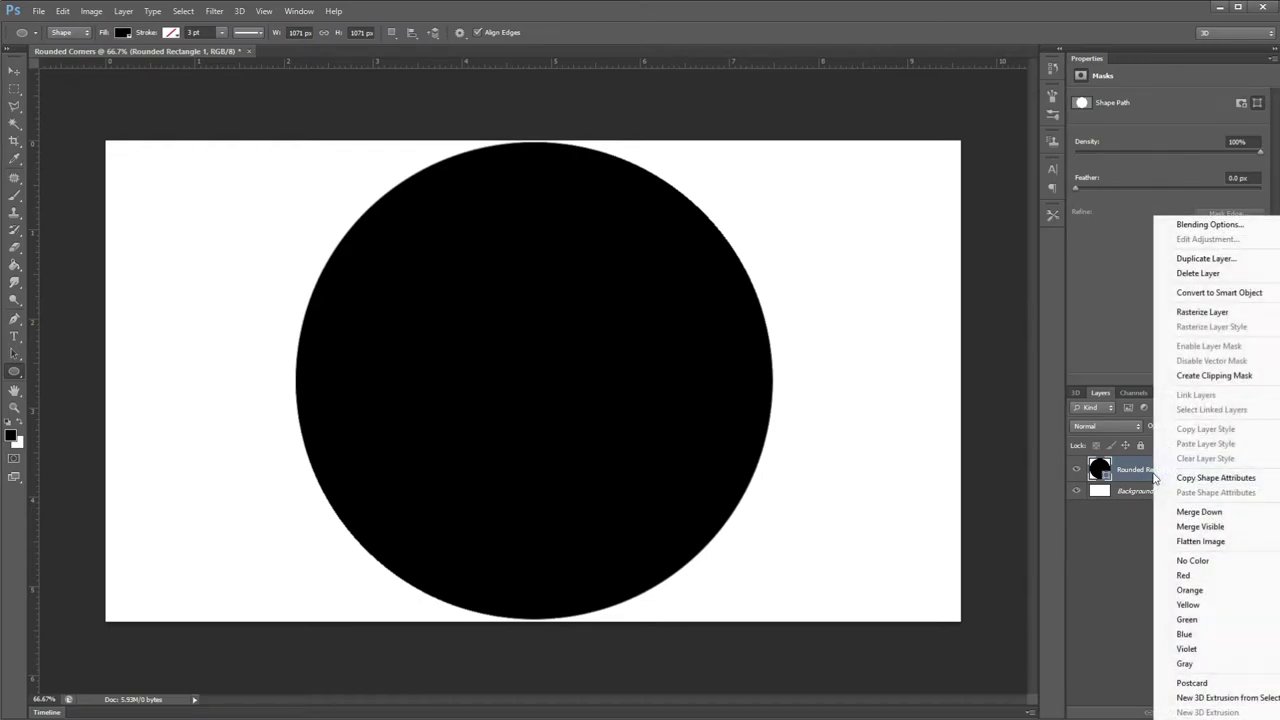
click(1204, 316)
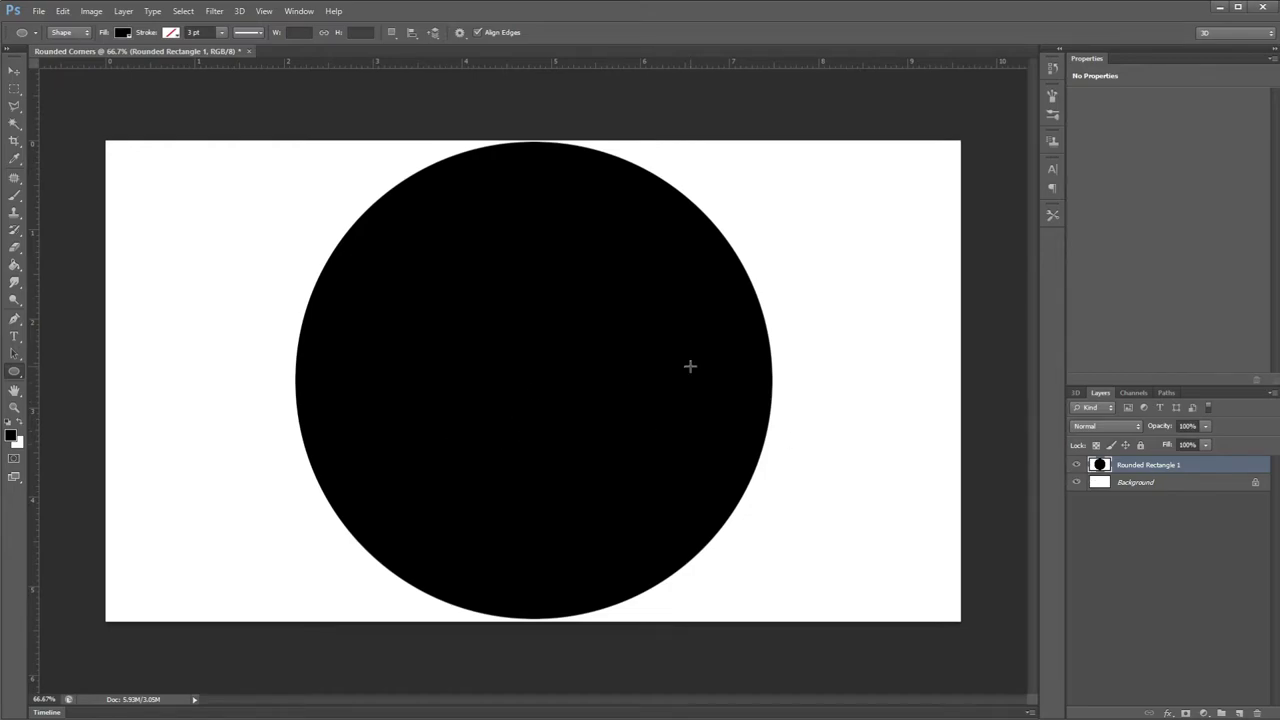
key(ctrl+BackSpace)
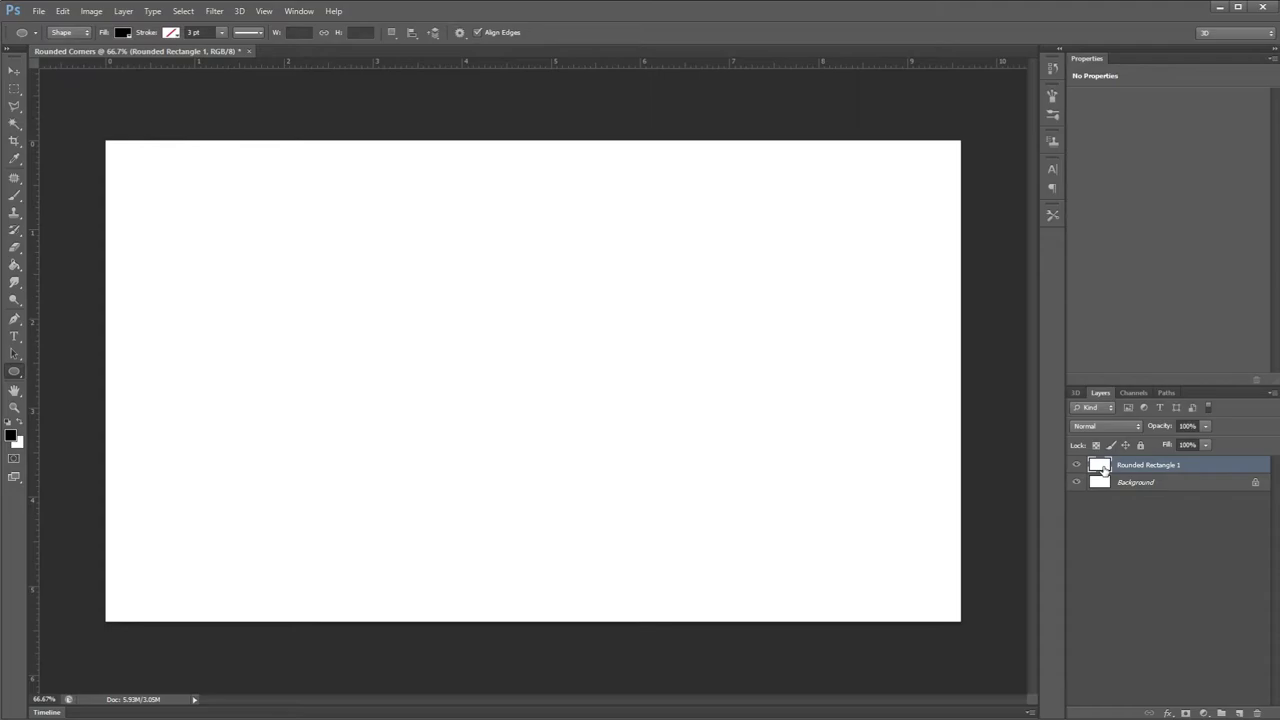
Select the area outside the white circle with the Magic Wand Tool and fill it with black using the Paint Bucket Tool
click(15, 127)
click(480, 298)
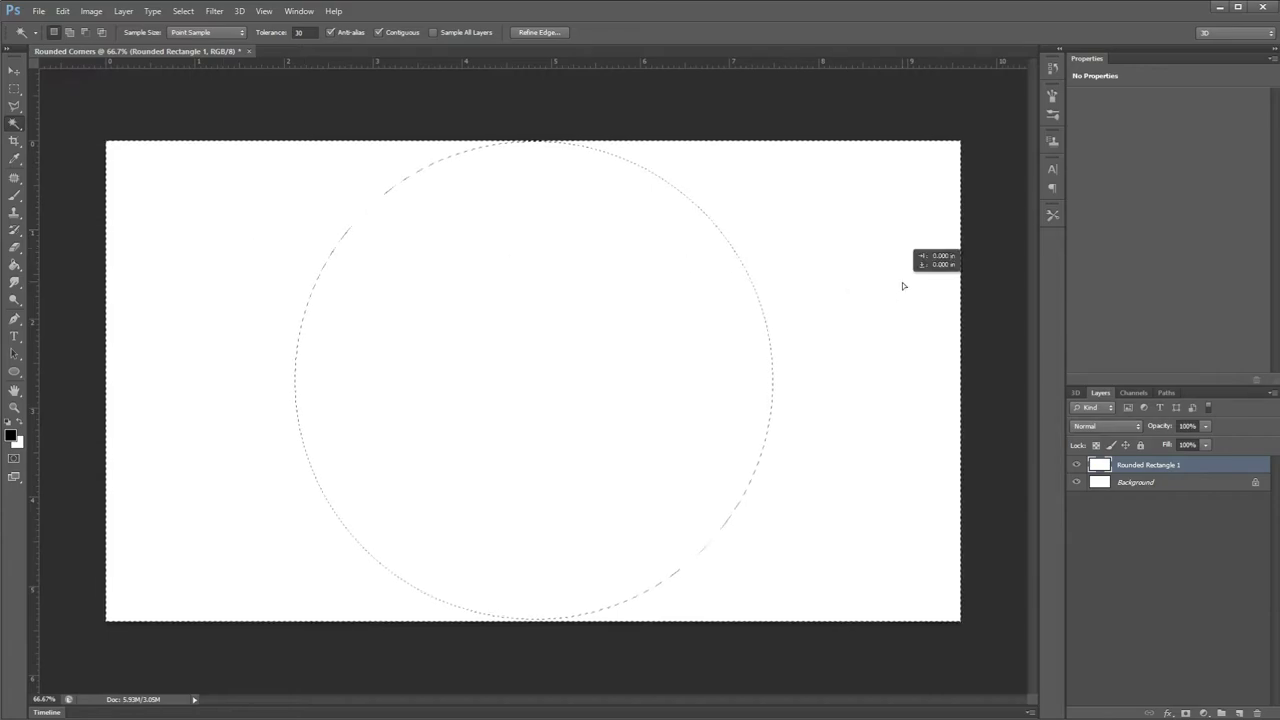
click(1012, 507)
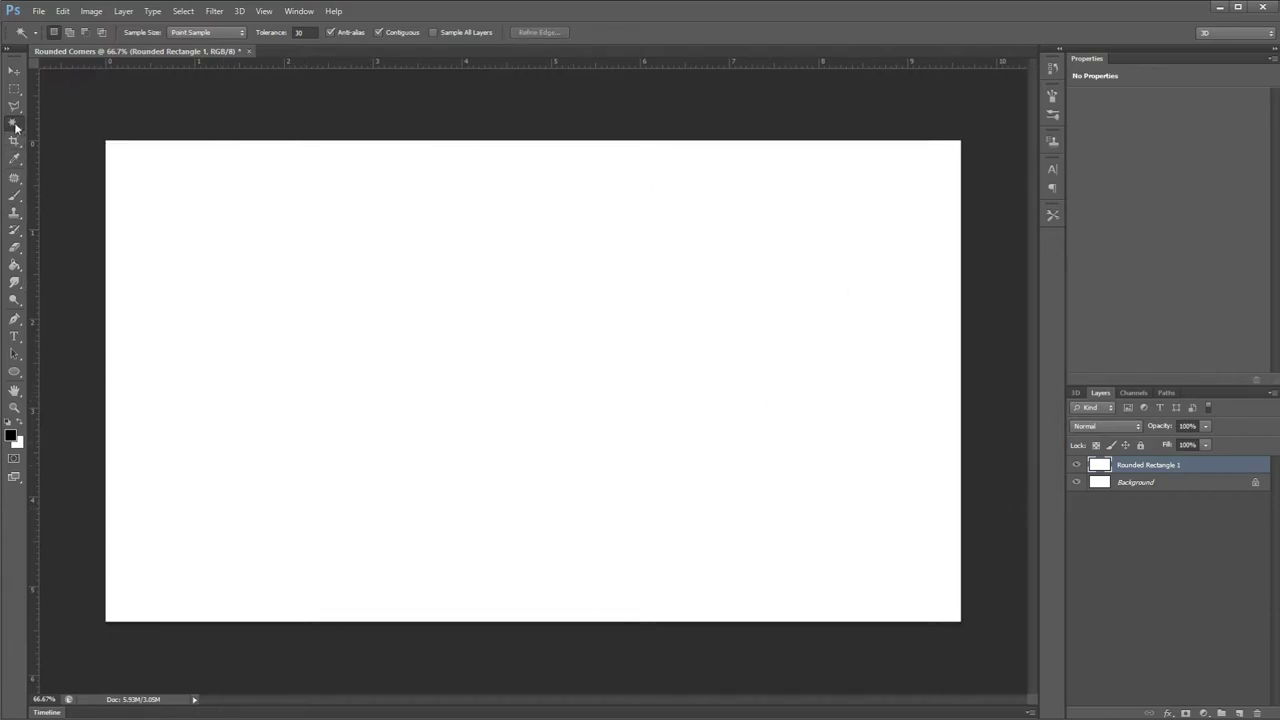
click(174, 221)
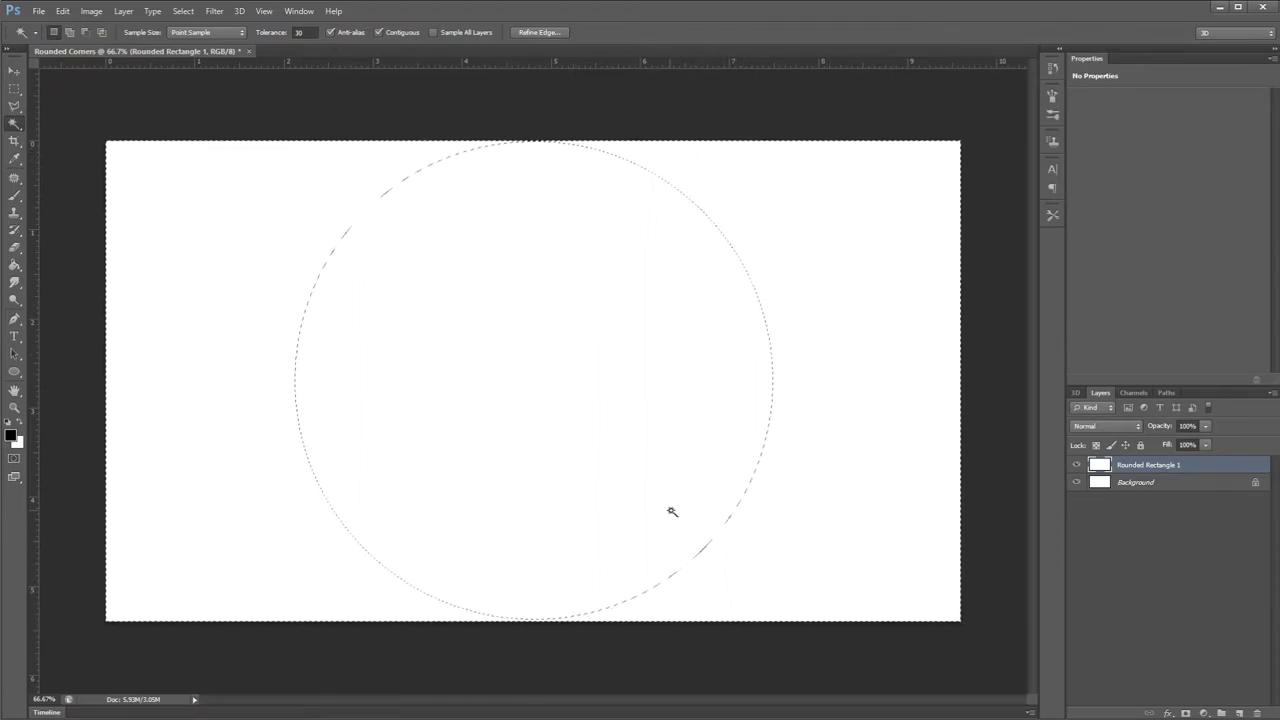
key(alt)
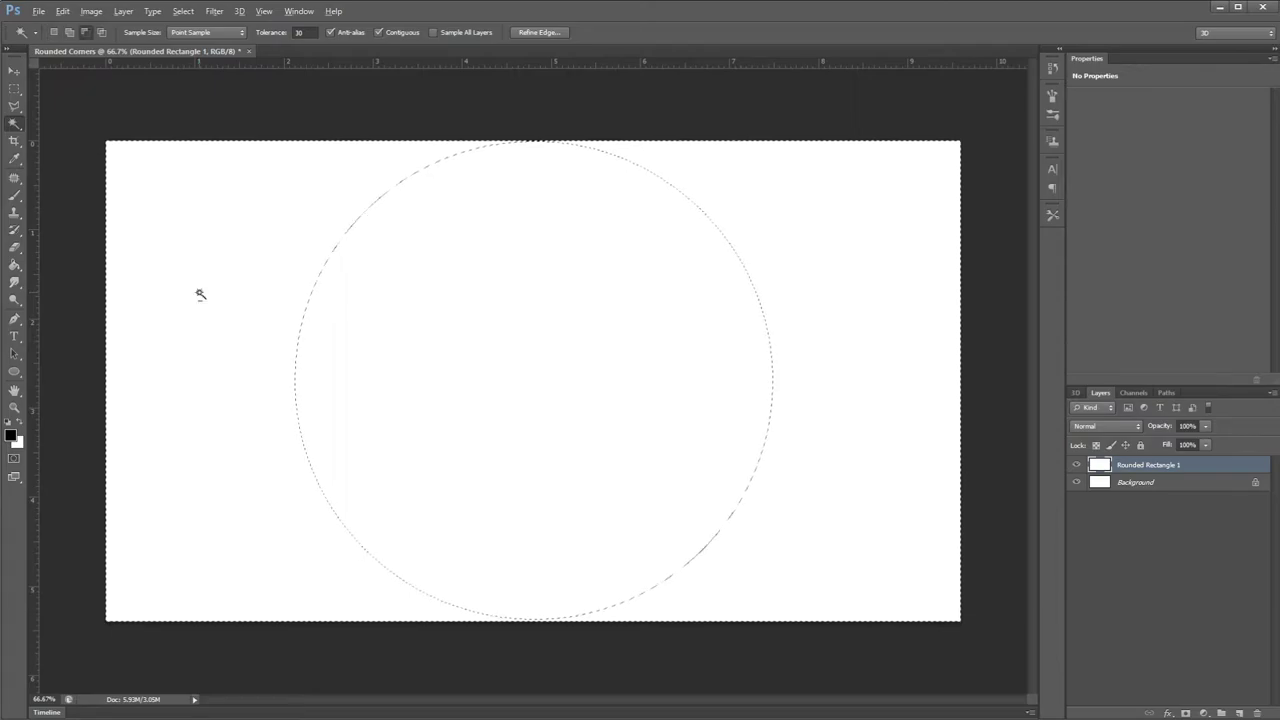
click(15, 265)
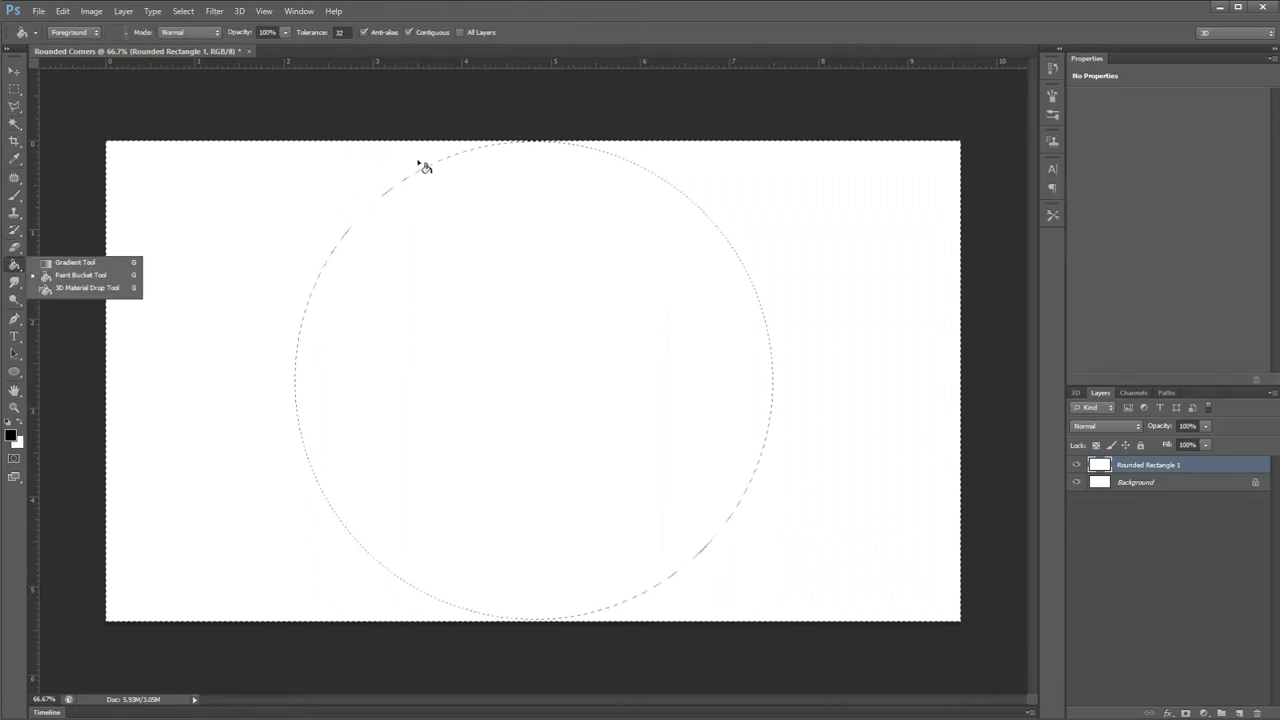
click(199, 279)
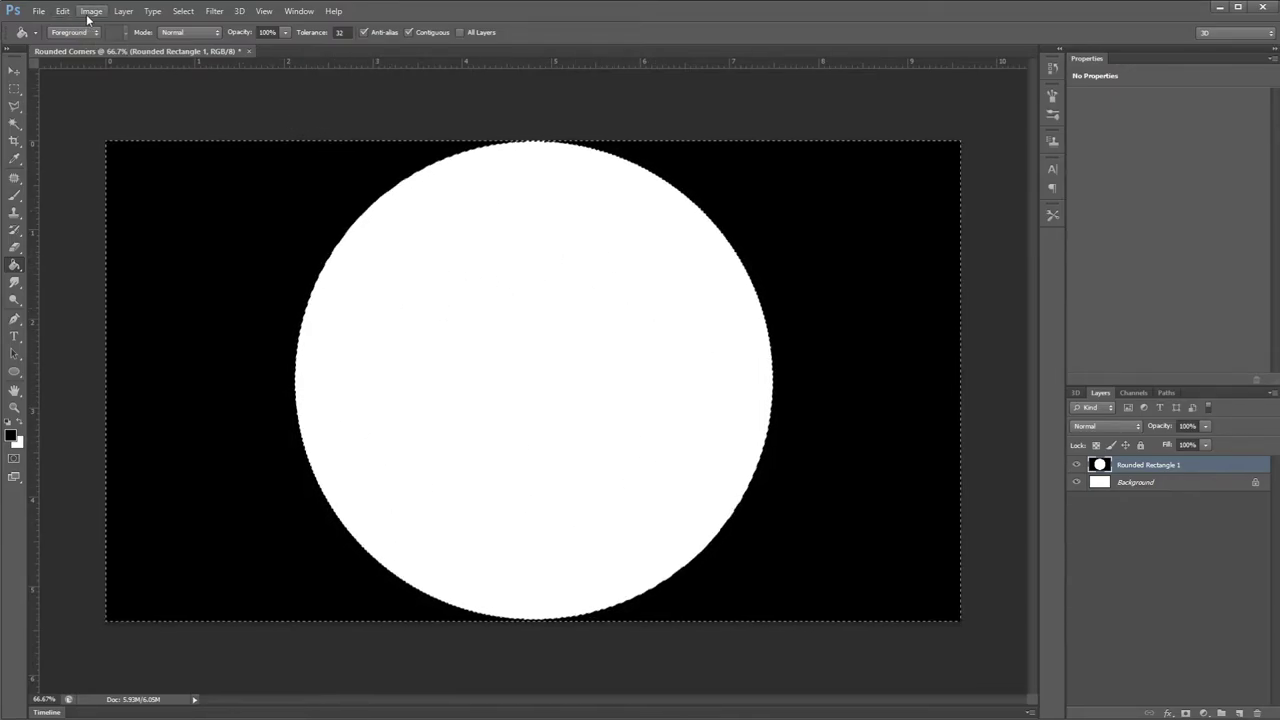
Try saving the mask as Circle.jpg in JPEG format in the Webcam Masks folder
click(38, 11)
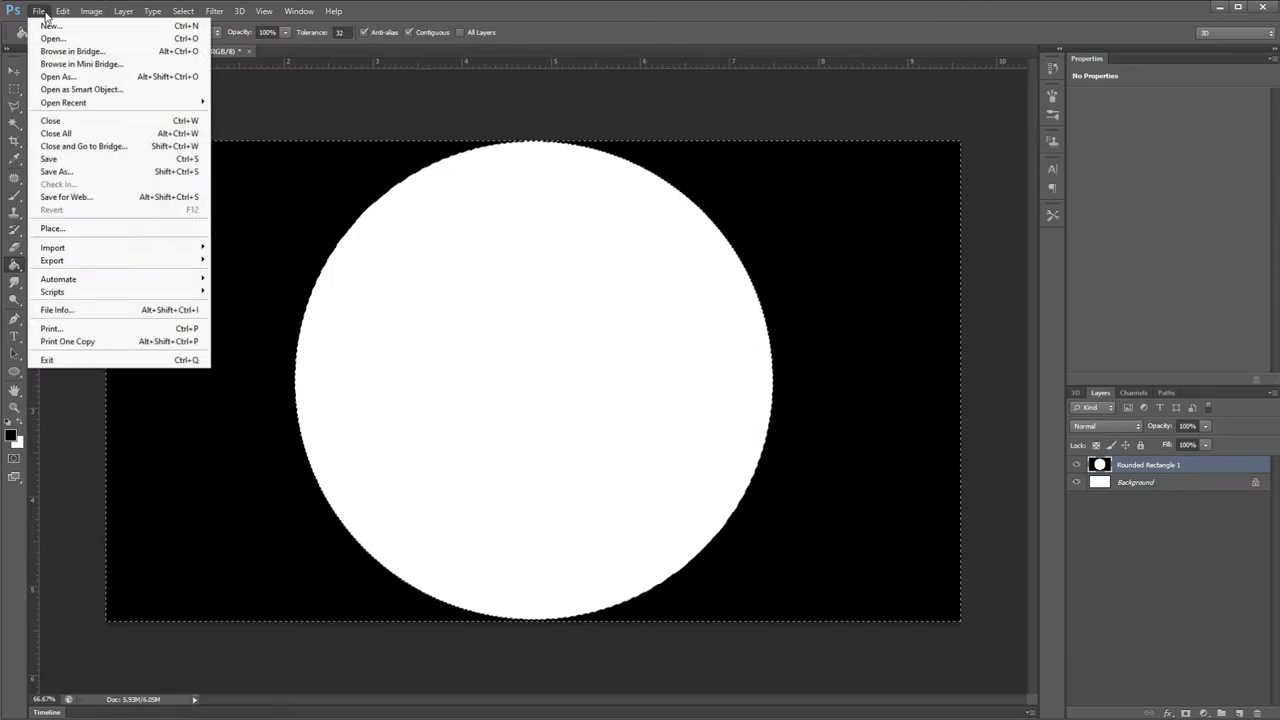
click(52, 172)
text(C)
key(BackSpace)
text(Cir)
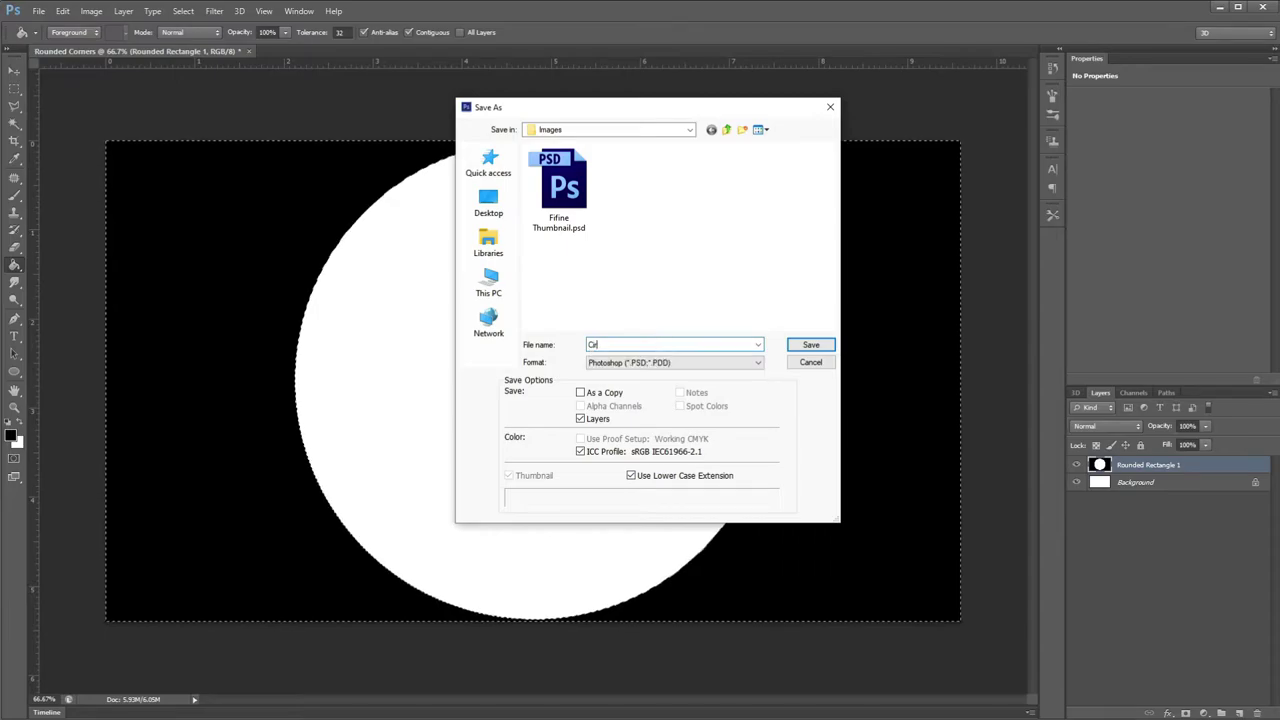
click(672, 362)
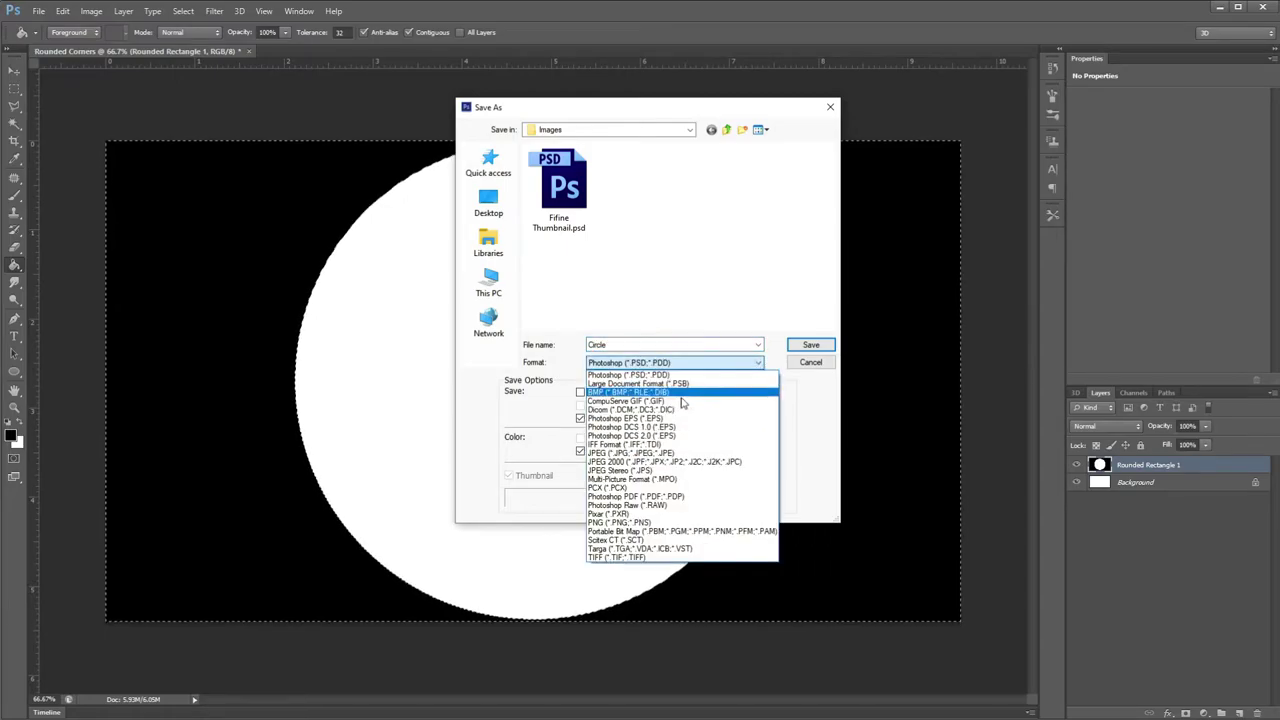
click(634, 453)
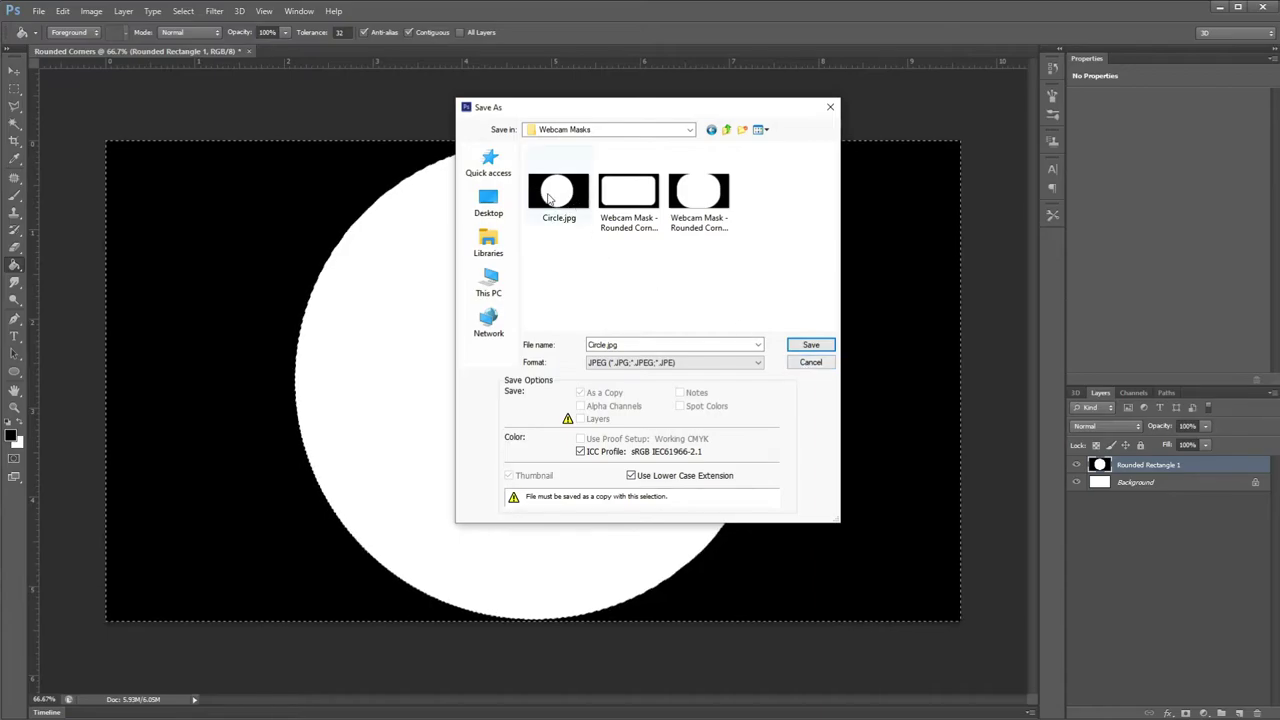
click(808, 363)
Deselect the area around the circle and activate the Move Tool
key(ctrl+d)
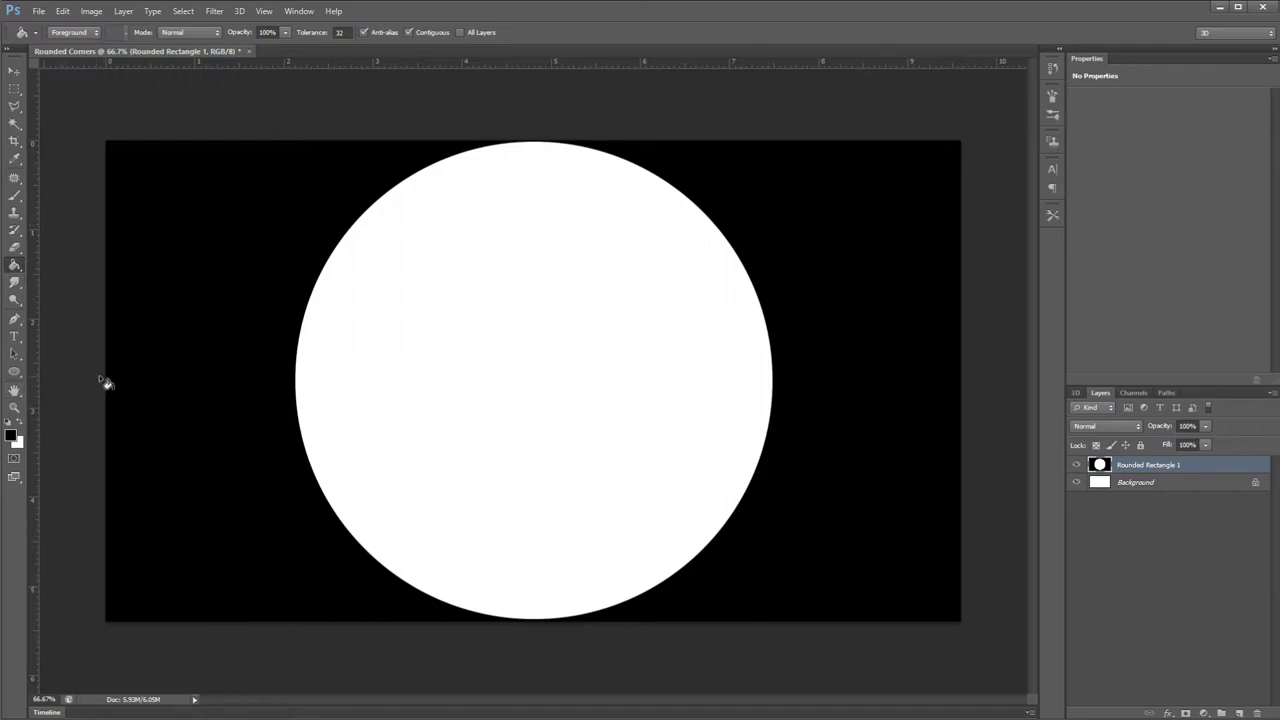
key(v)
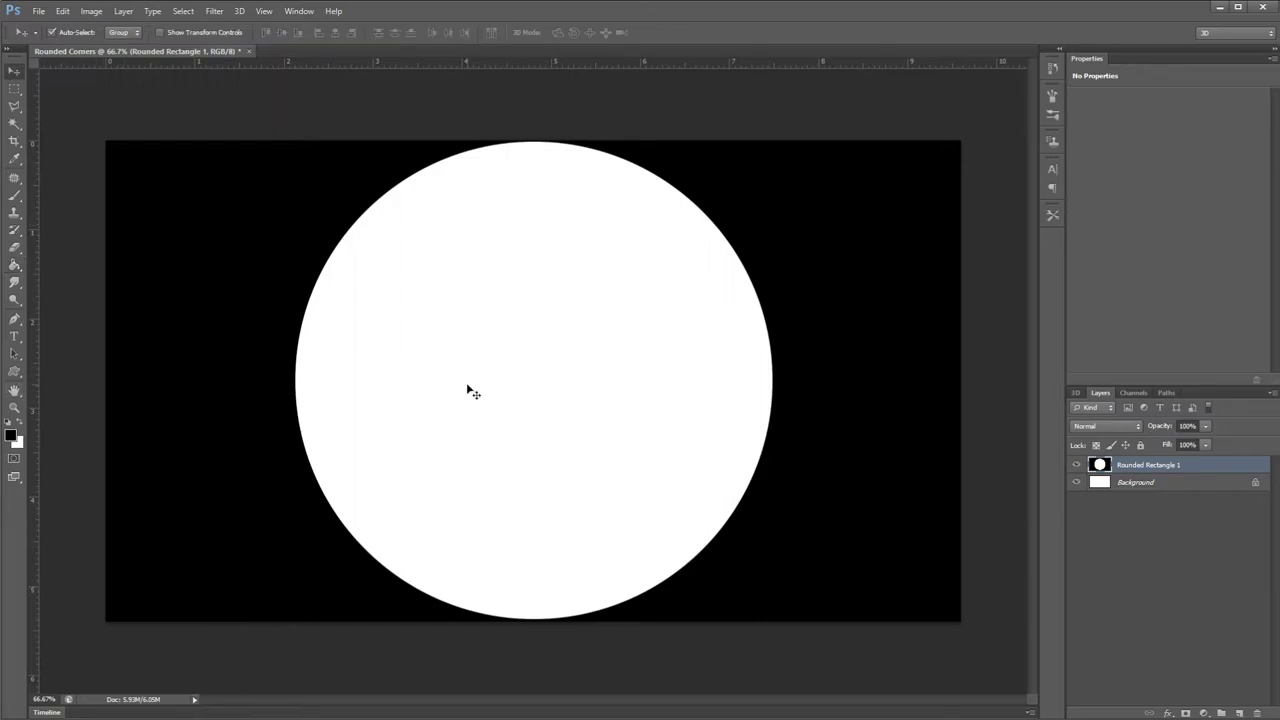
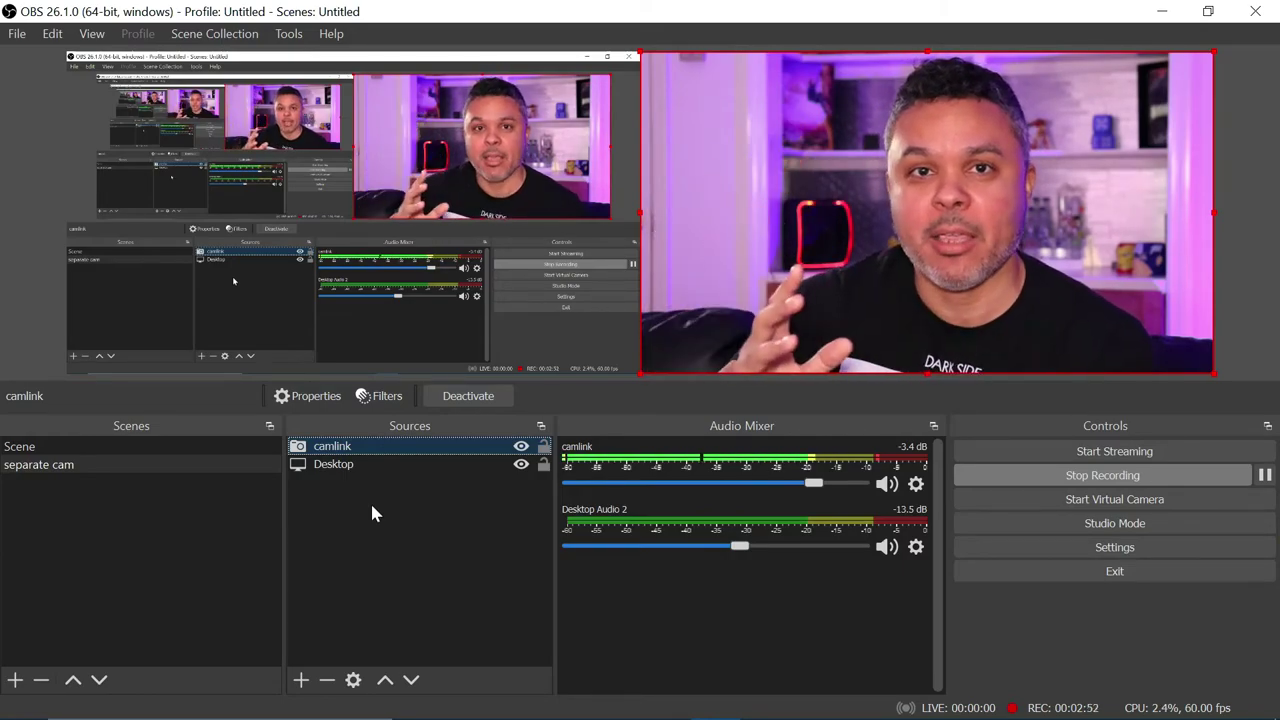
Switch to OBS Studio and examine the output settings and the video resolution settings without changing them
click(392, 515)
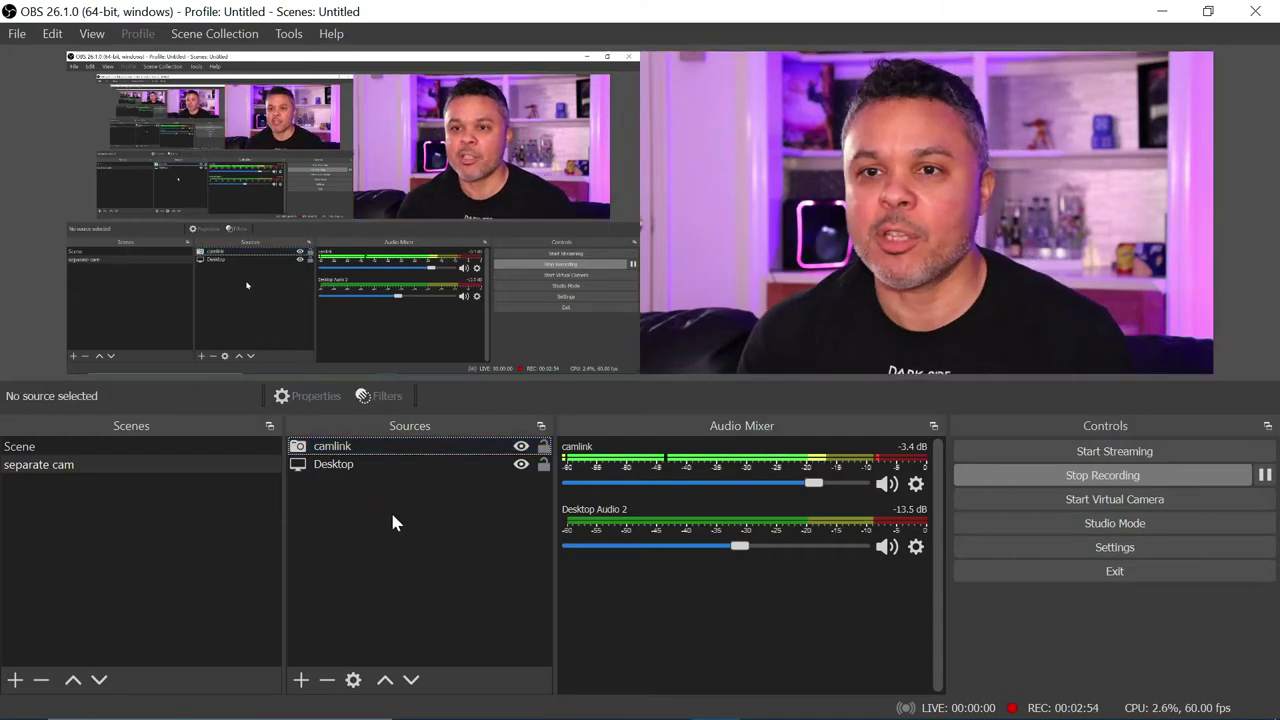
click(160, 523)
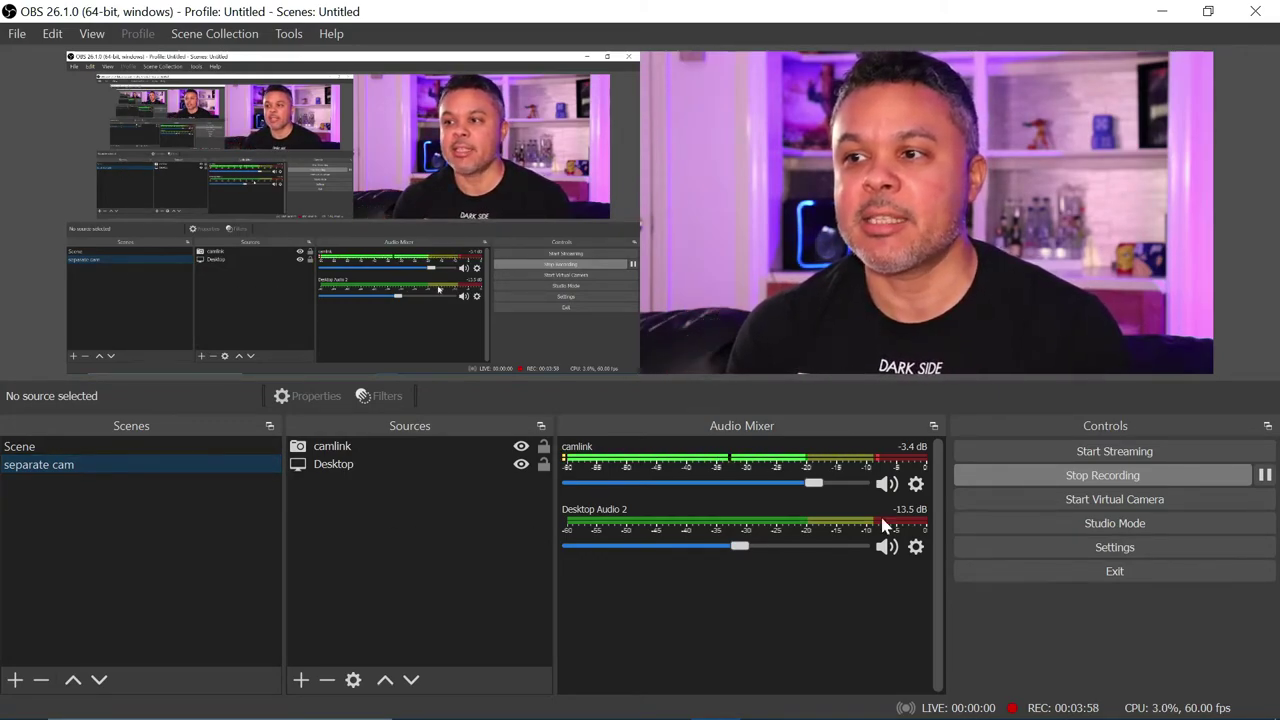
click(1002, 538)
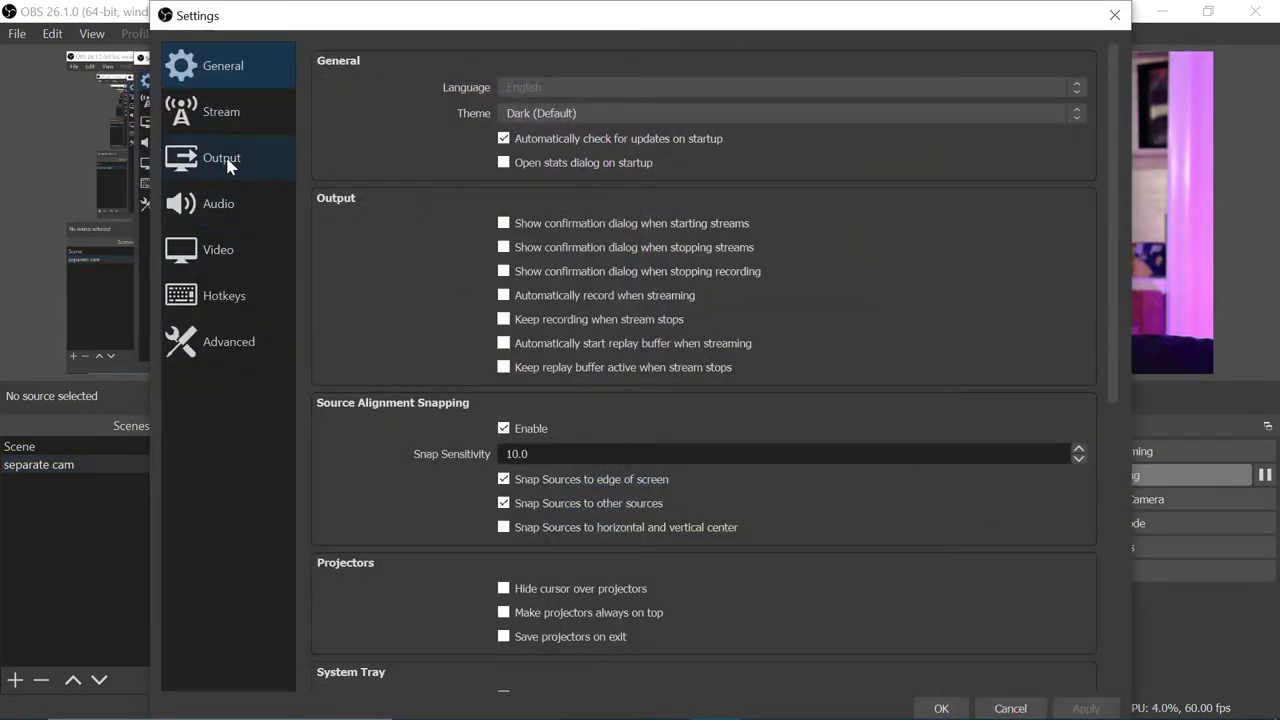
click(228, 164)
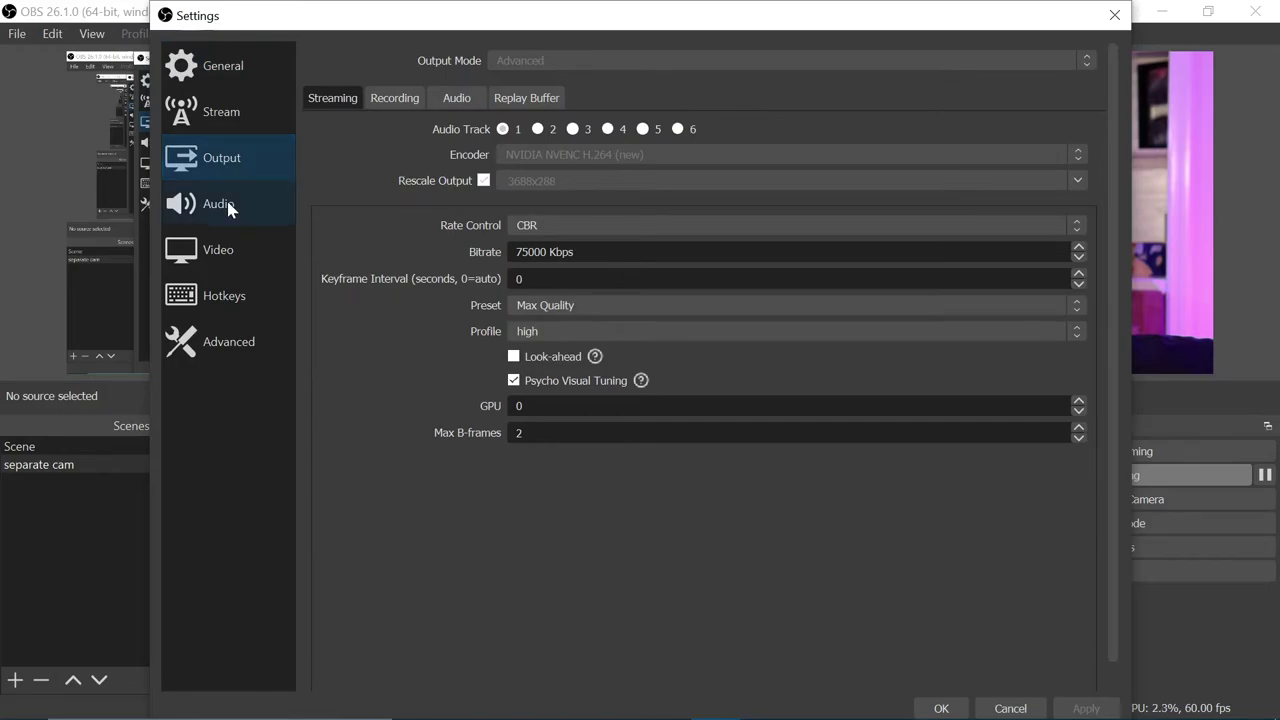
click(218, 250)
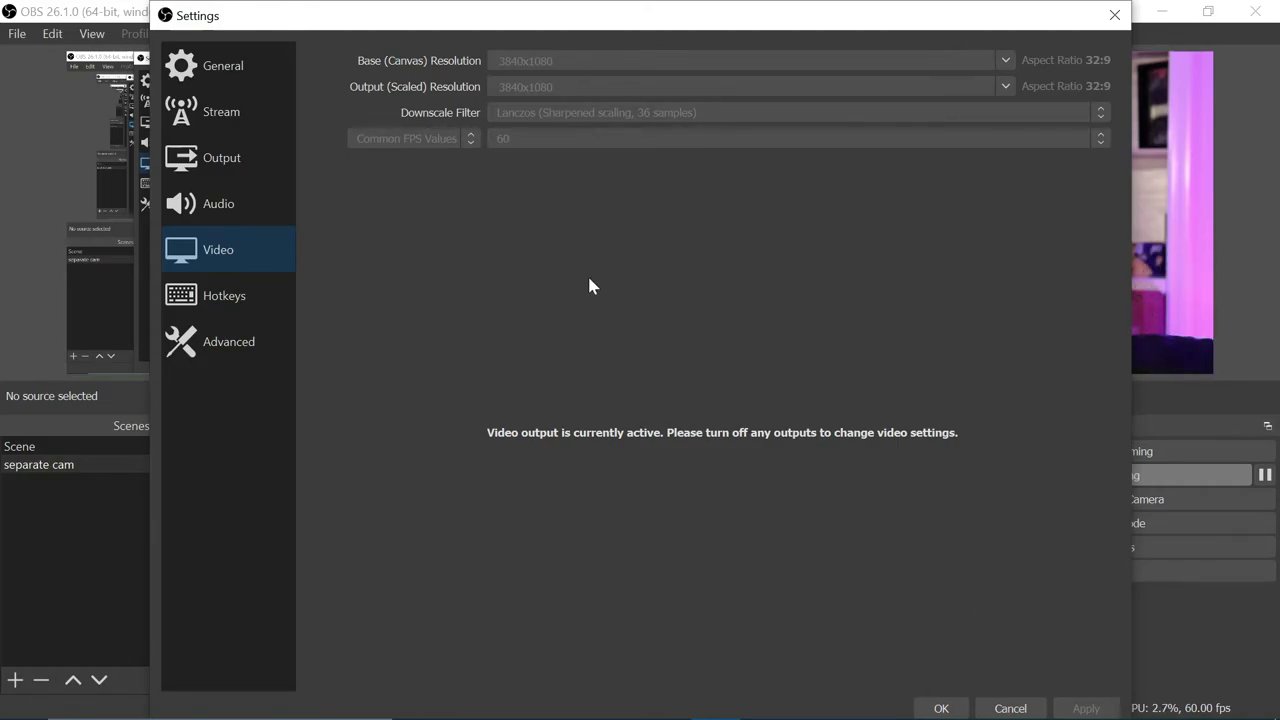
key(Escape)
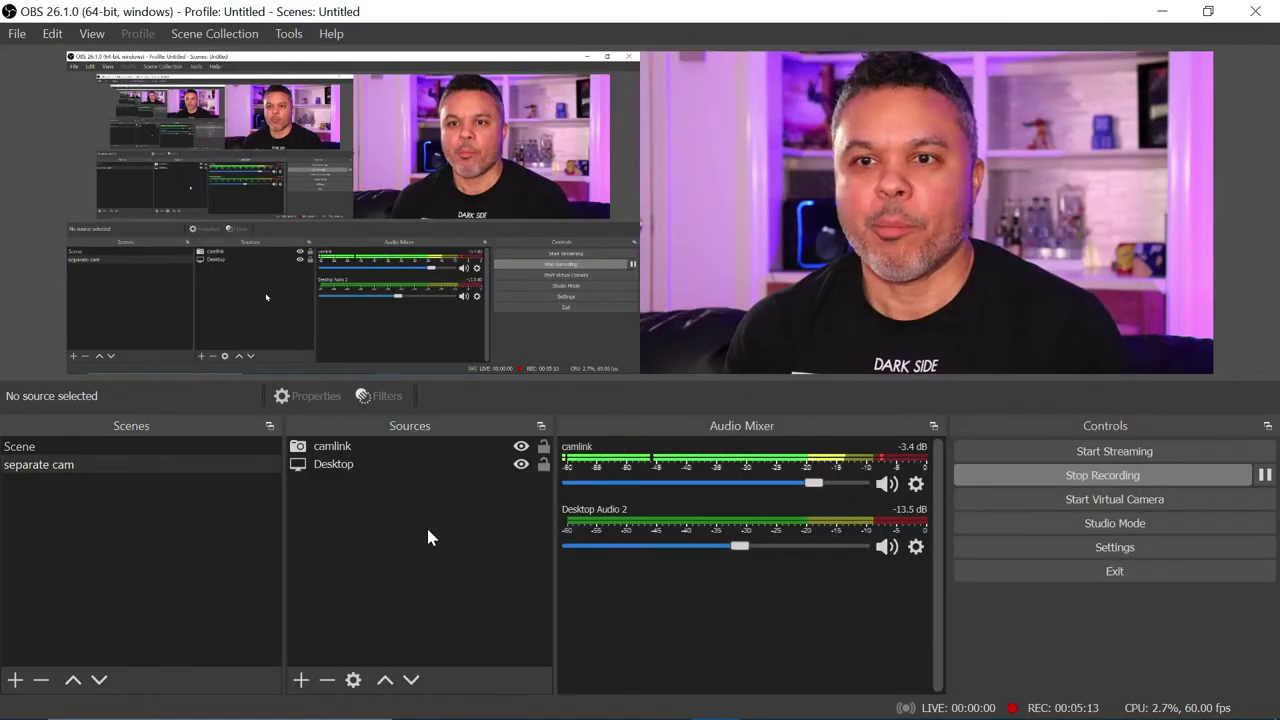
Add an Image Mask/Blend effect filter with its default name to the camlink source
click(340, 470)
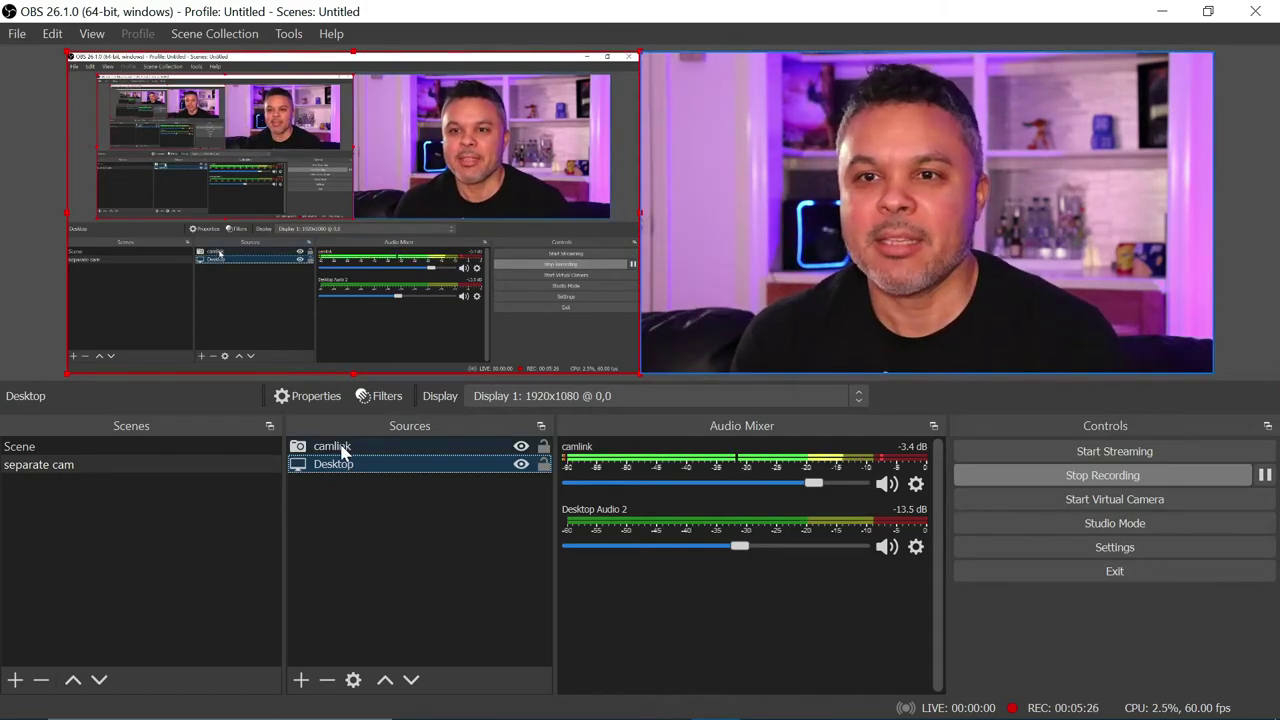
click(341, 448)
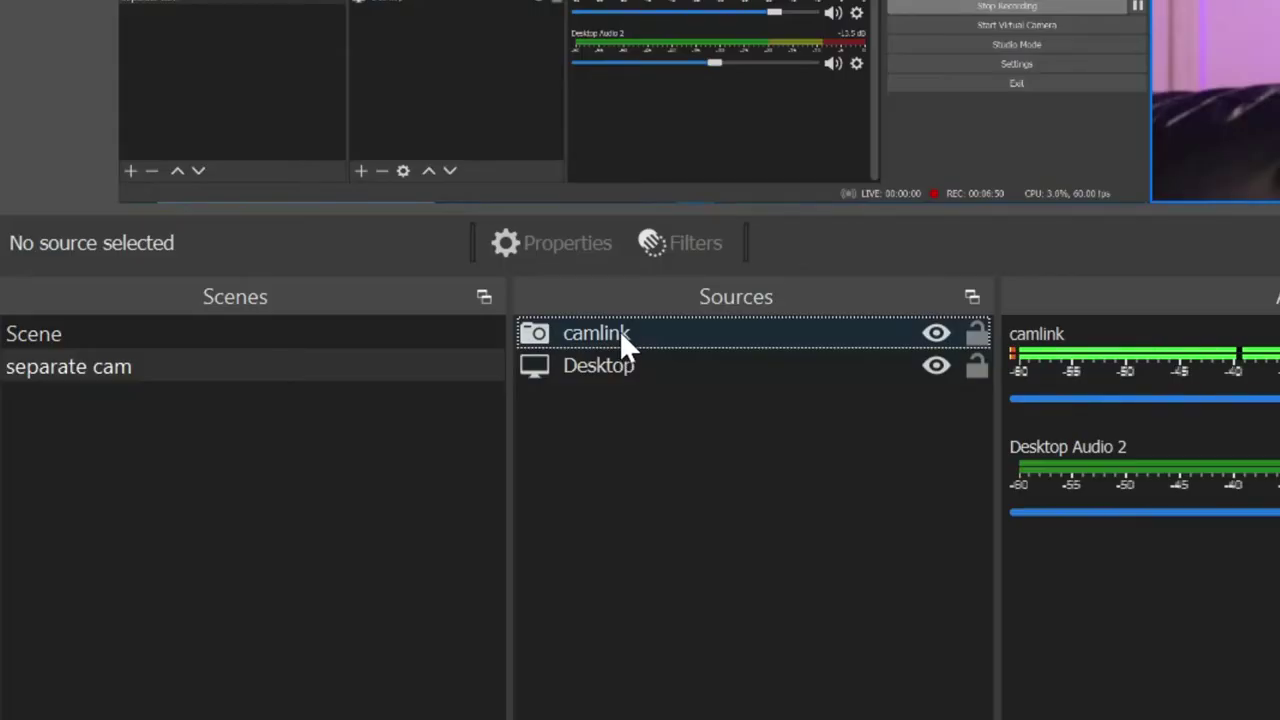
right_click(349, 452)
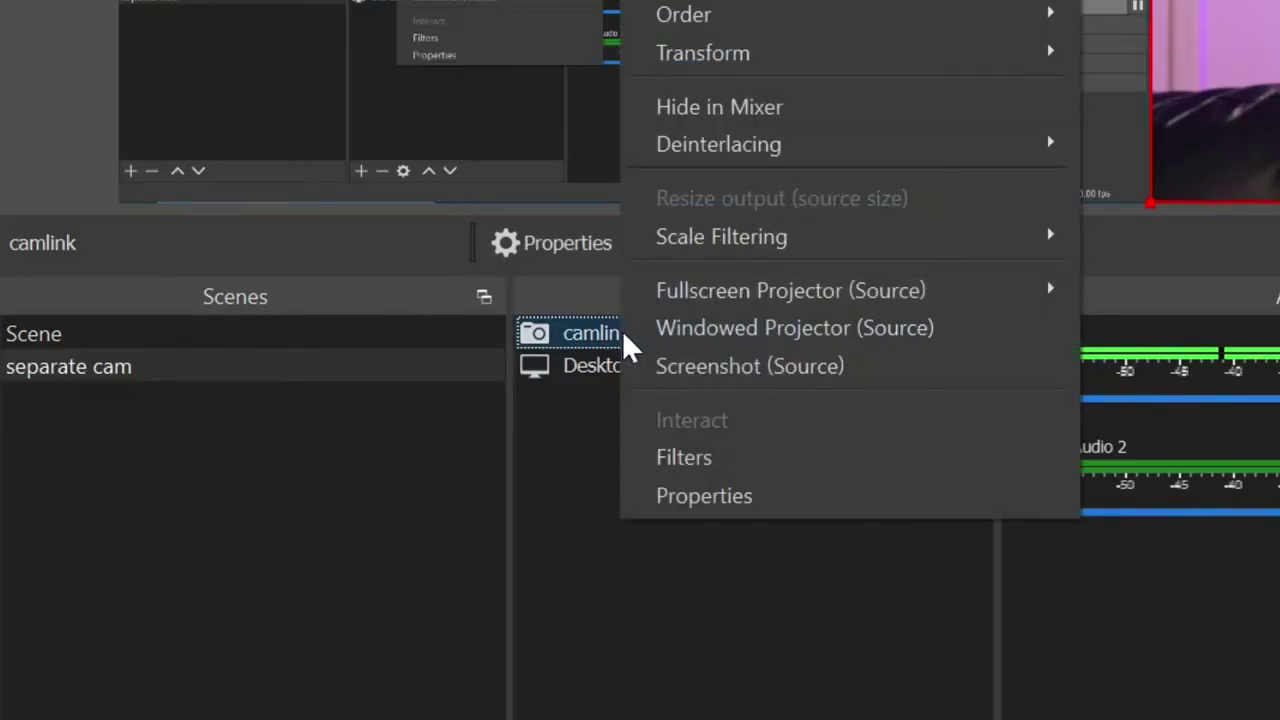
click(737, 460)
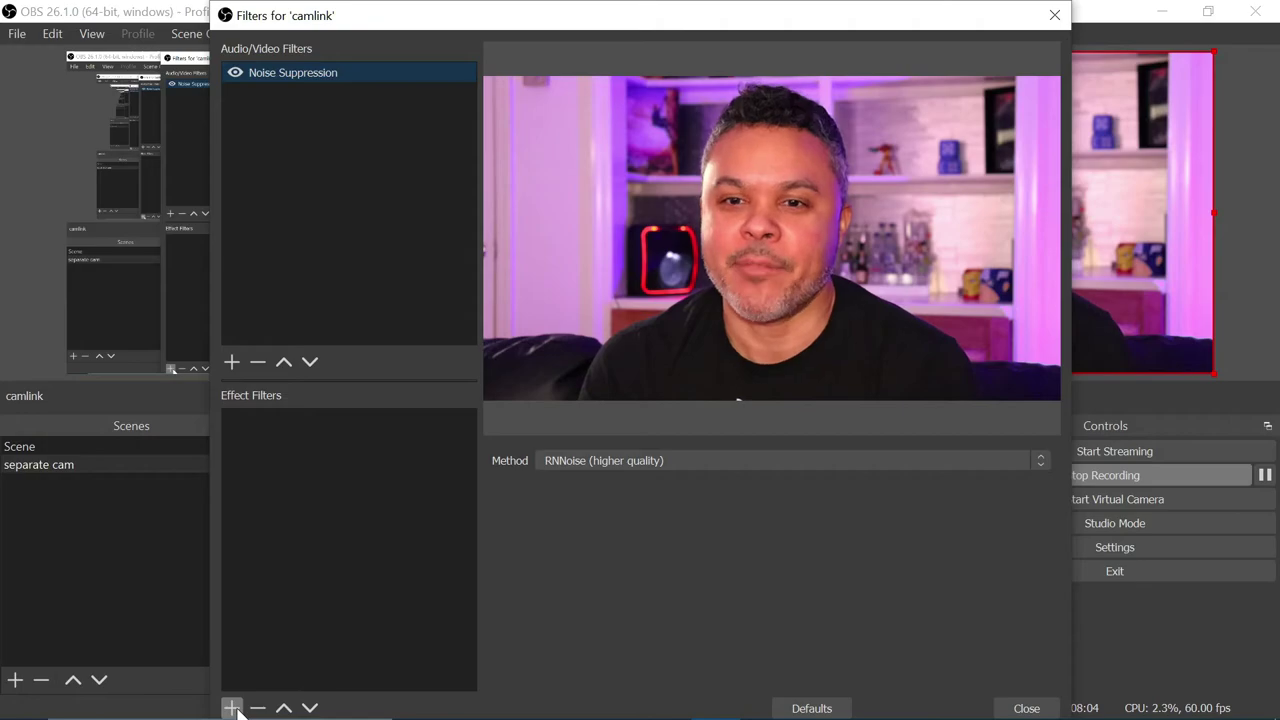
click(232, 708)
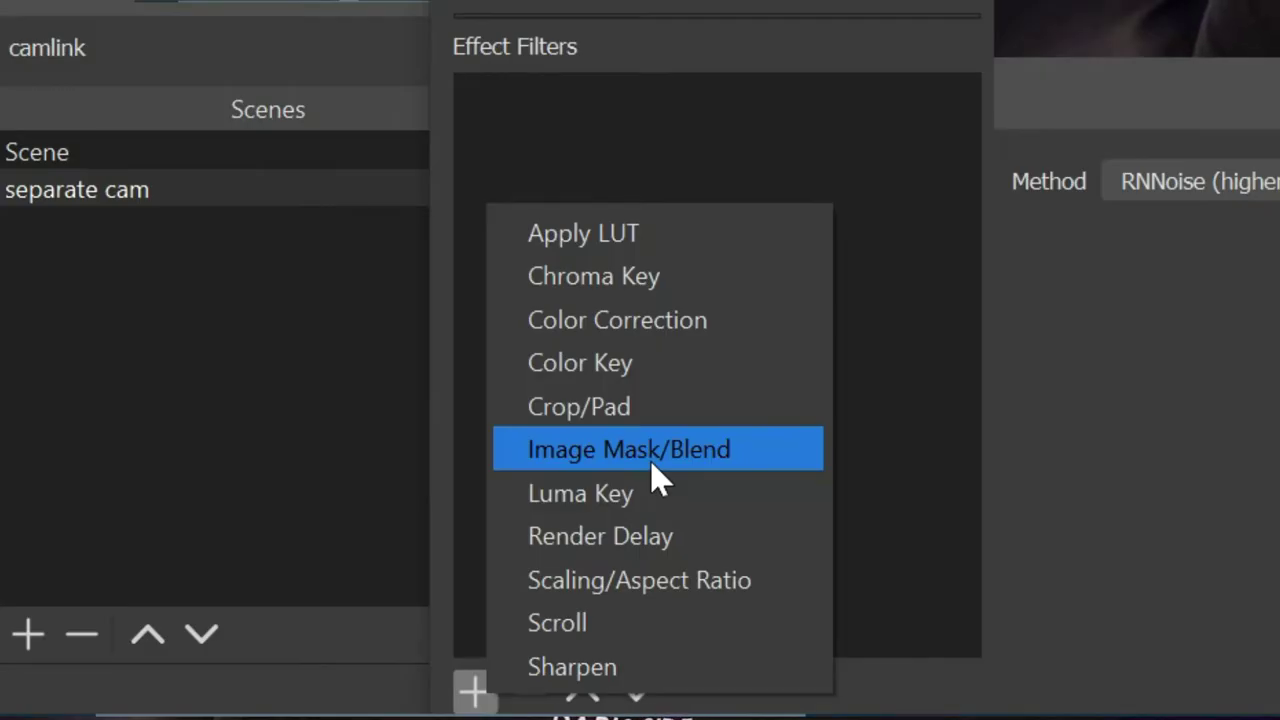
click(652, 462)
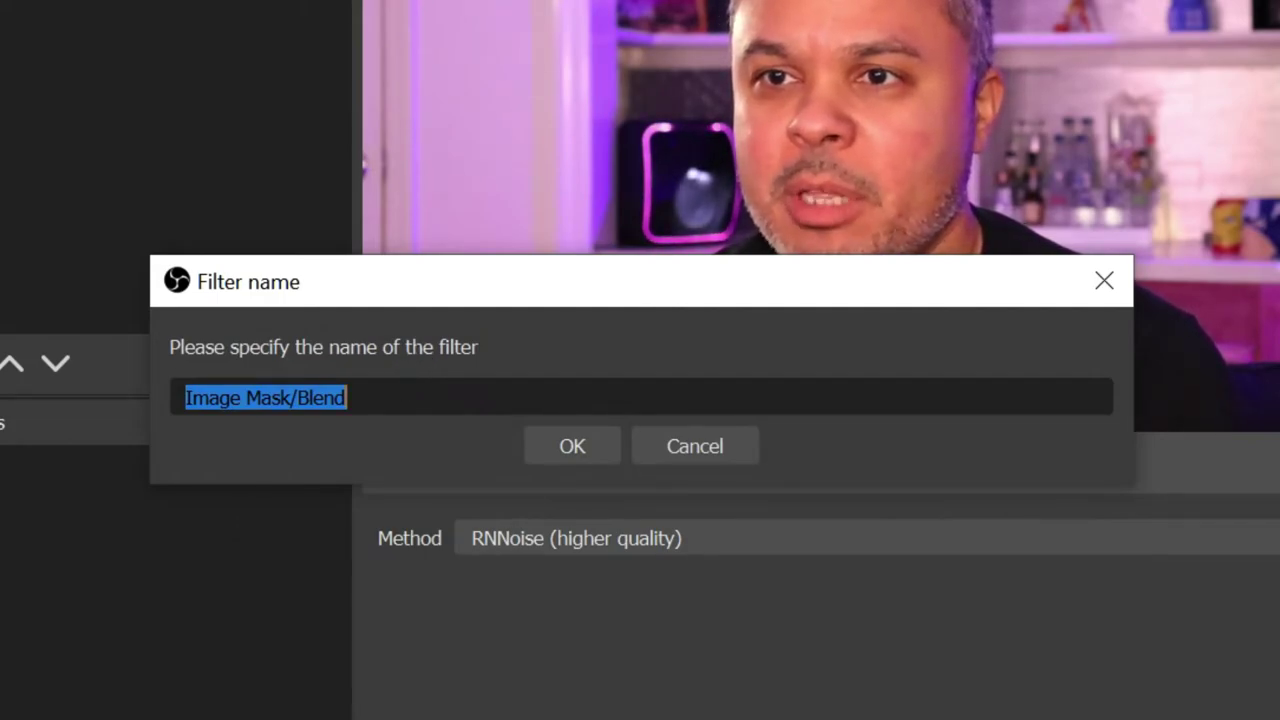
click(572, 446)
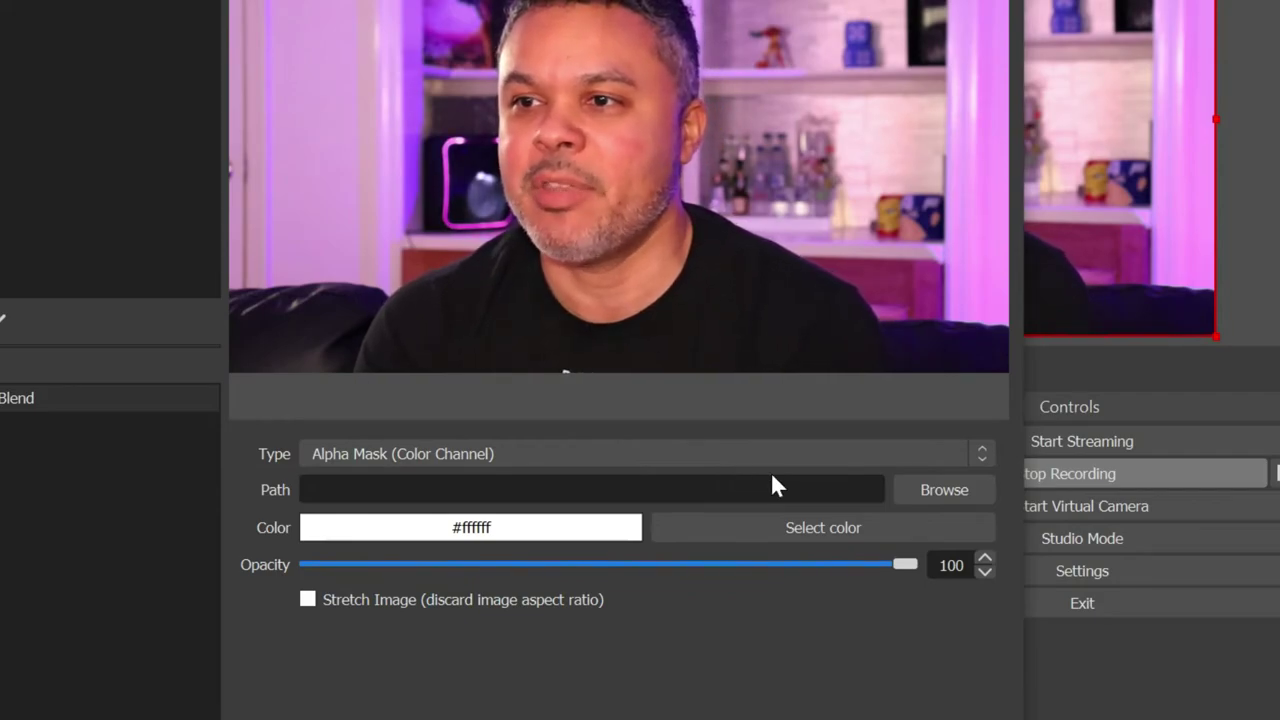
Load Webcam Mask - Rounded Corners.png from the Webcam Masks folder as the image of camlink's Image Mask/Blend filter
click(906, 490)
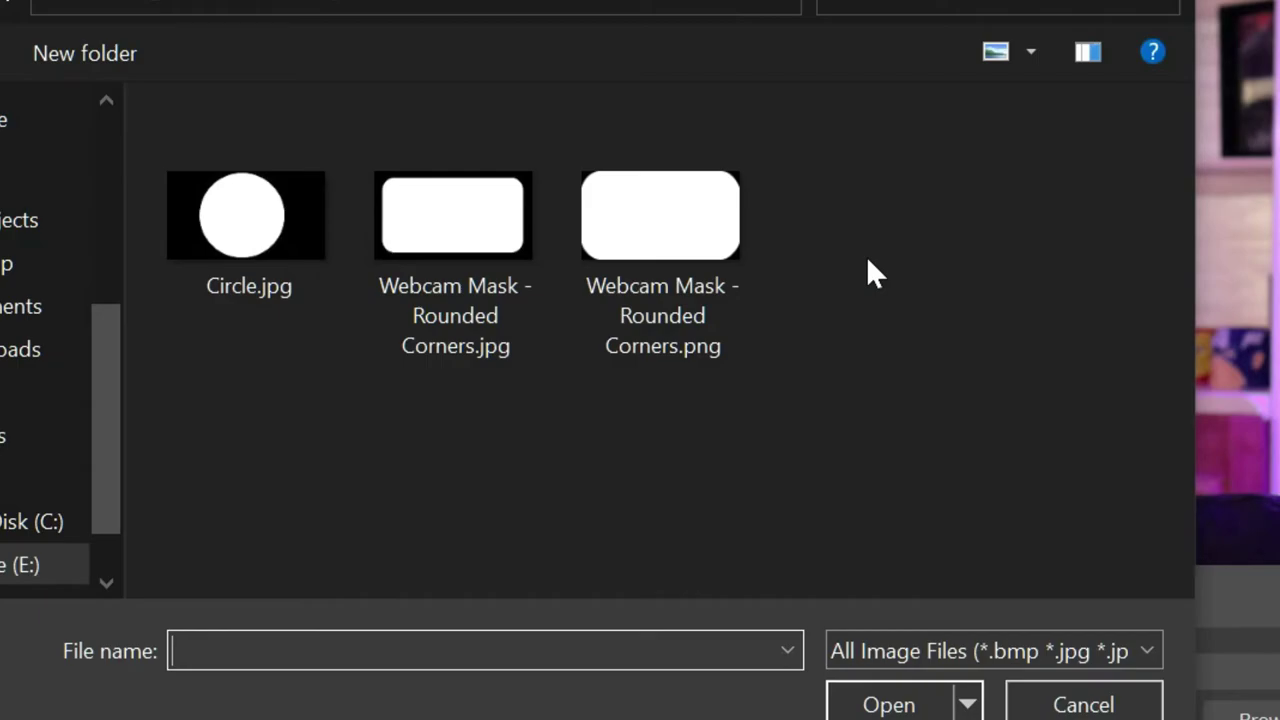
click(697, 253)
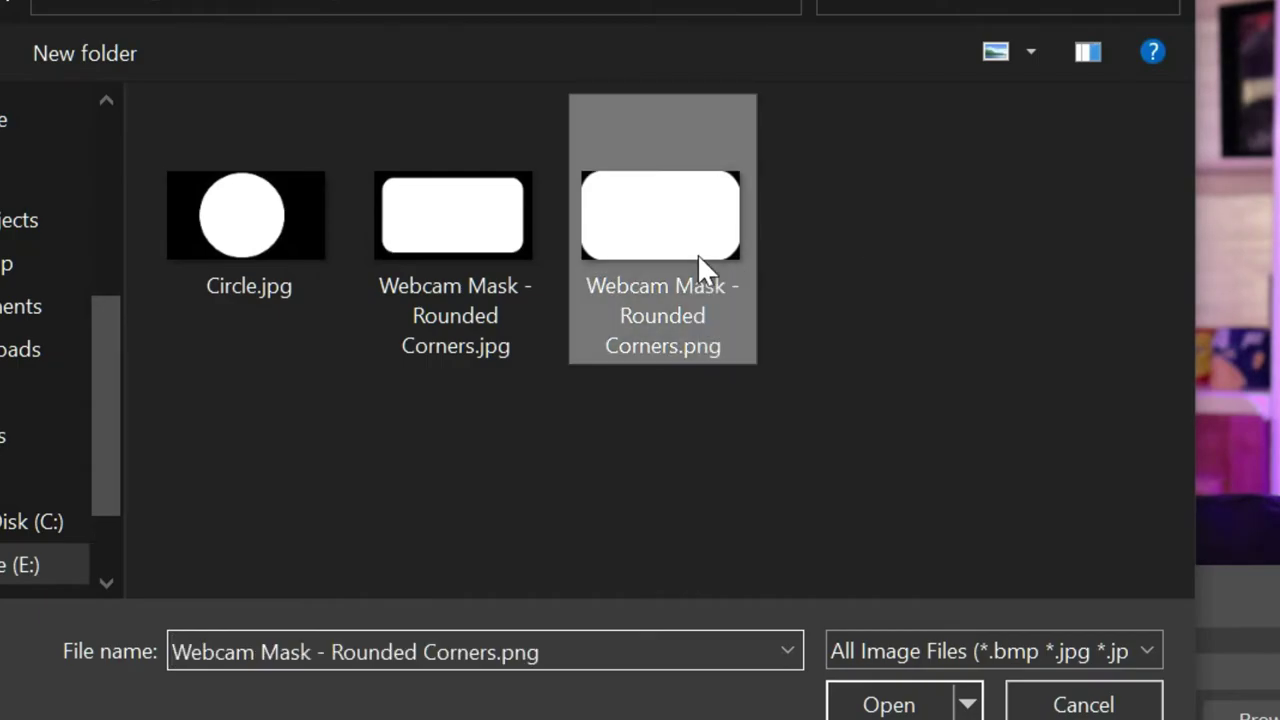
click(871, 694)
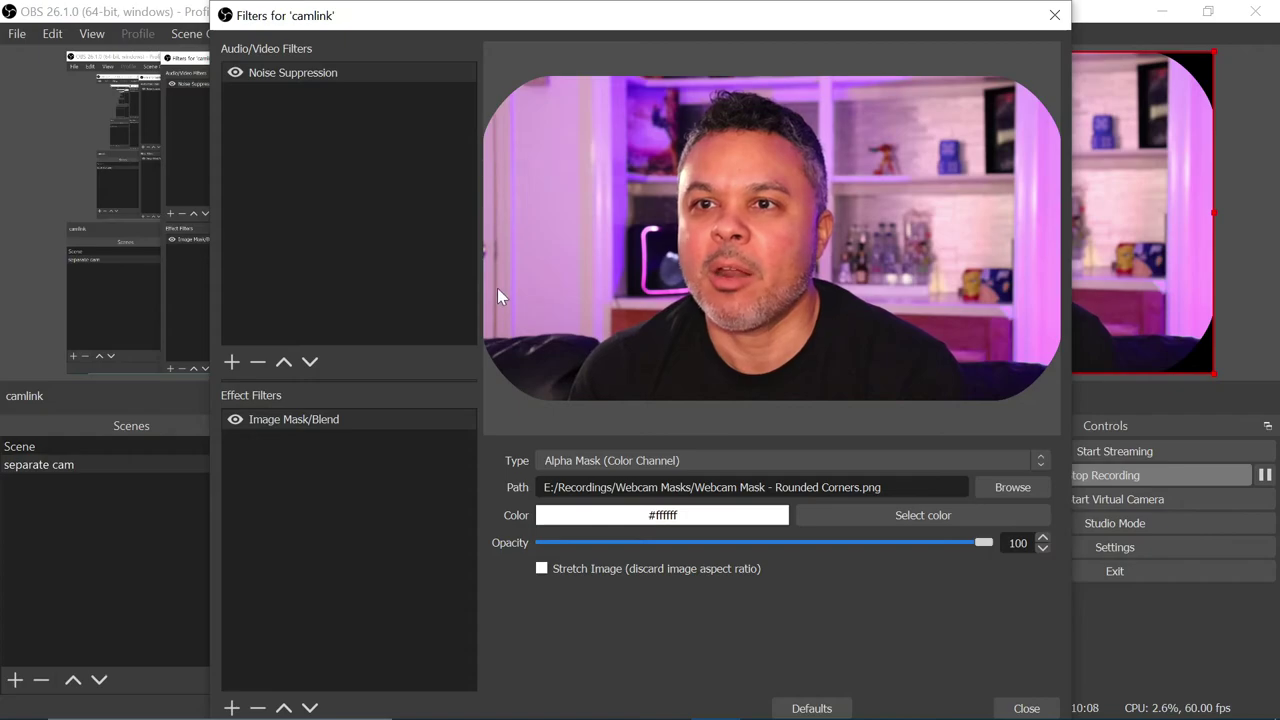
Try the Alpha Mask (Alpha Channel), Blend (Multiply), Blend (Addition) and Blend (Subtraction) types on the Image Mask/Blend filter
click(808, 461)
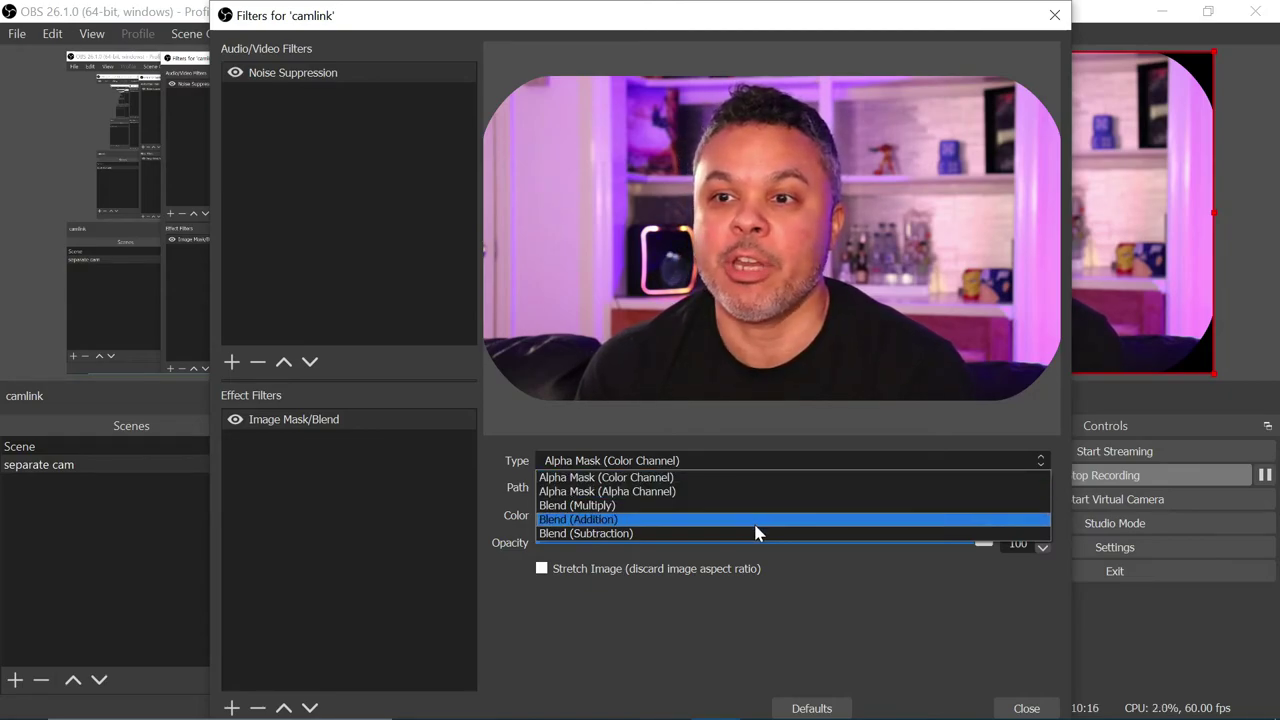
click(770, 462)
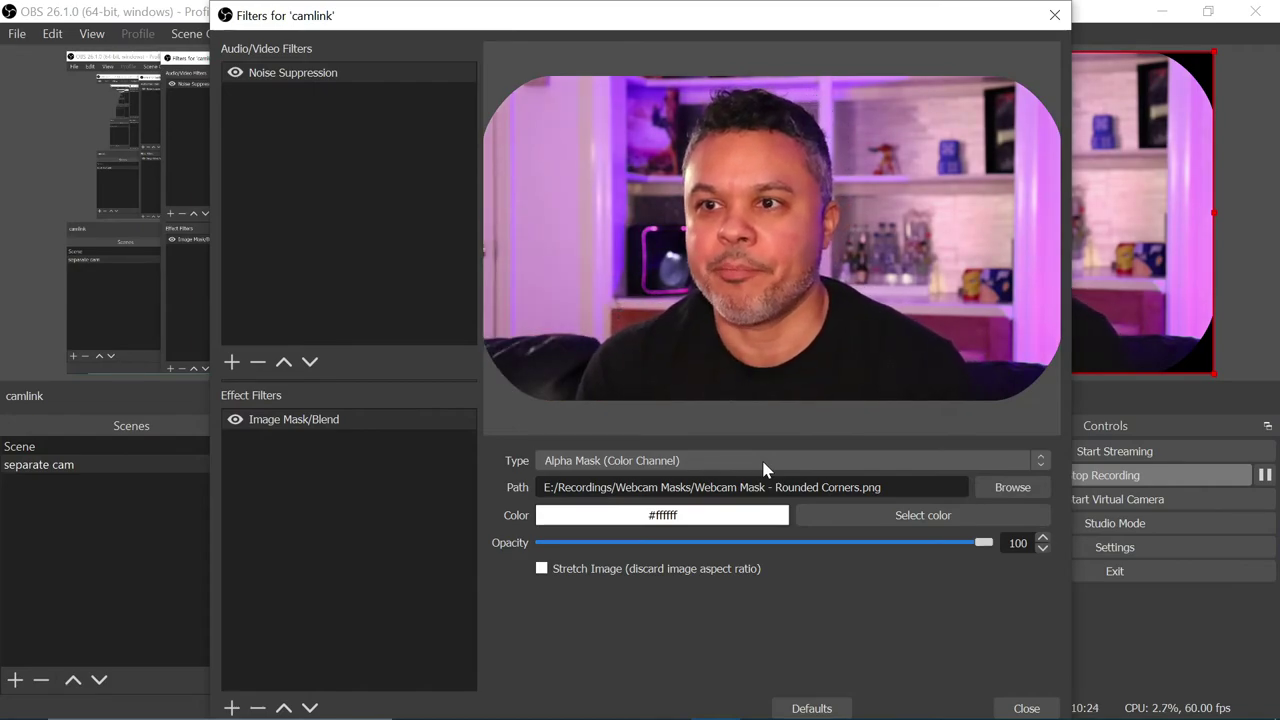
click(764, 462)
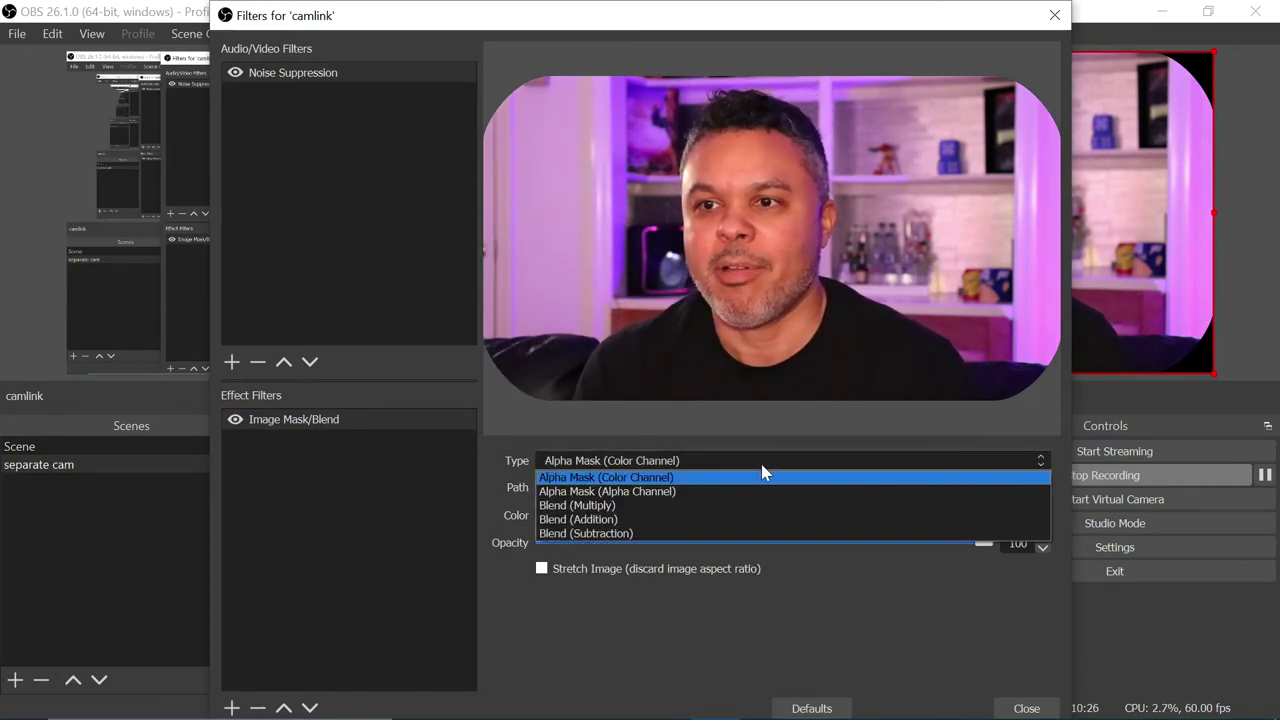
click(754, 491)
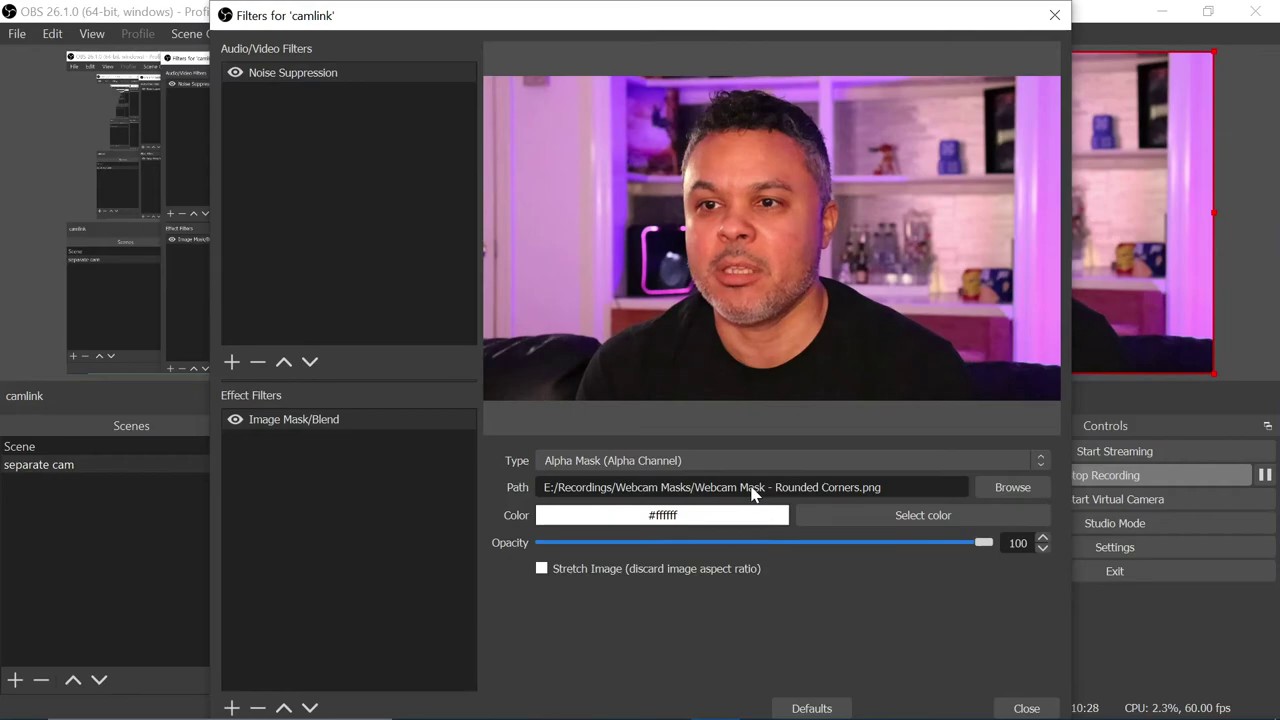
click(760, 462)
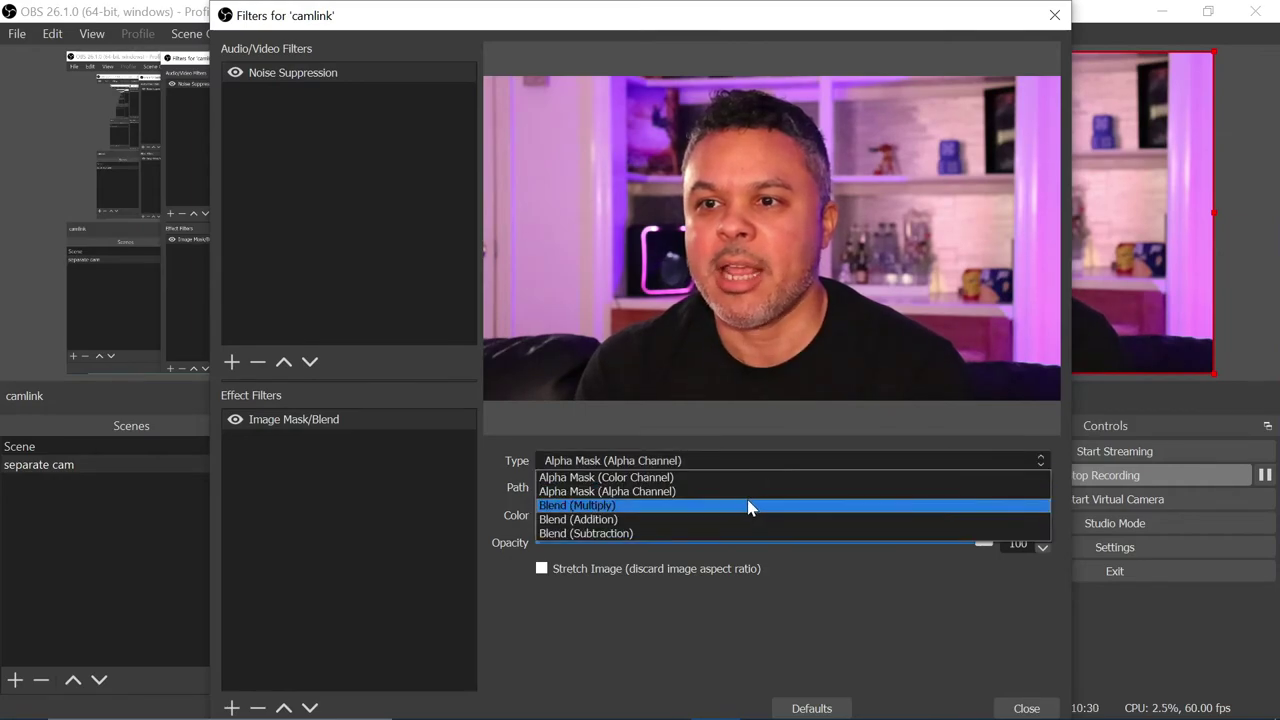
click(749, 506)
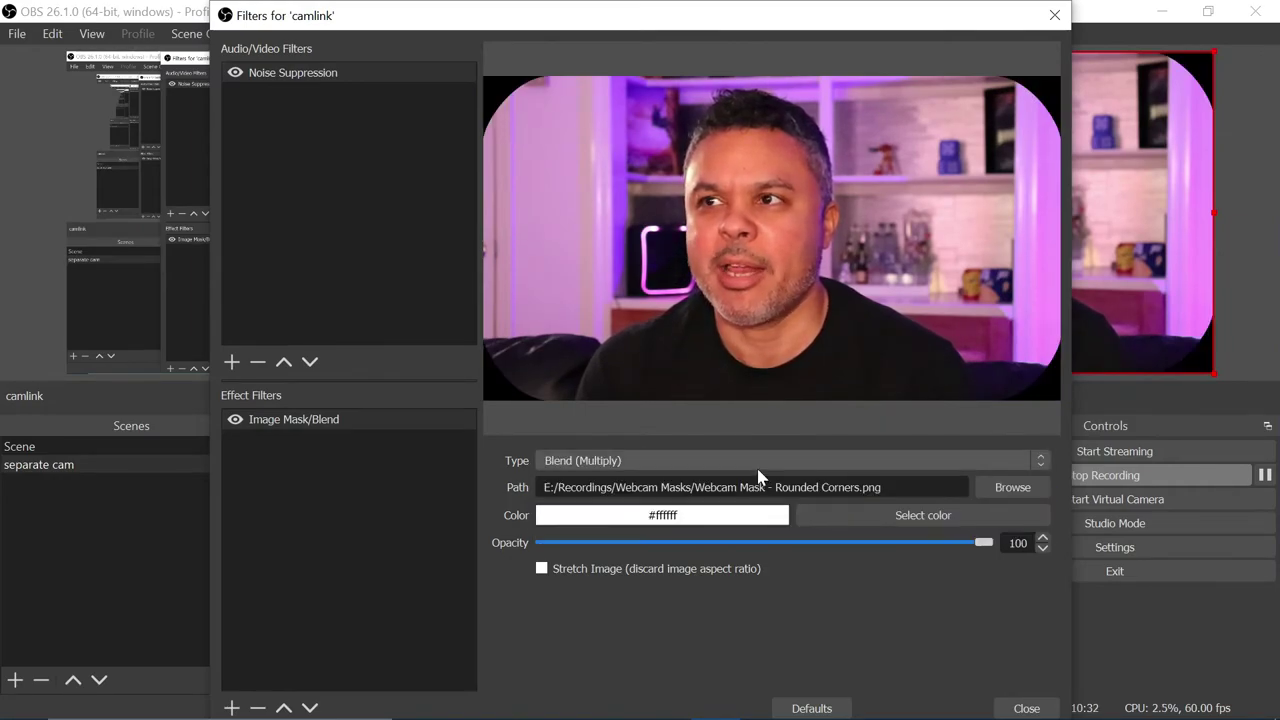
click(758, 466)
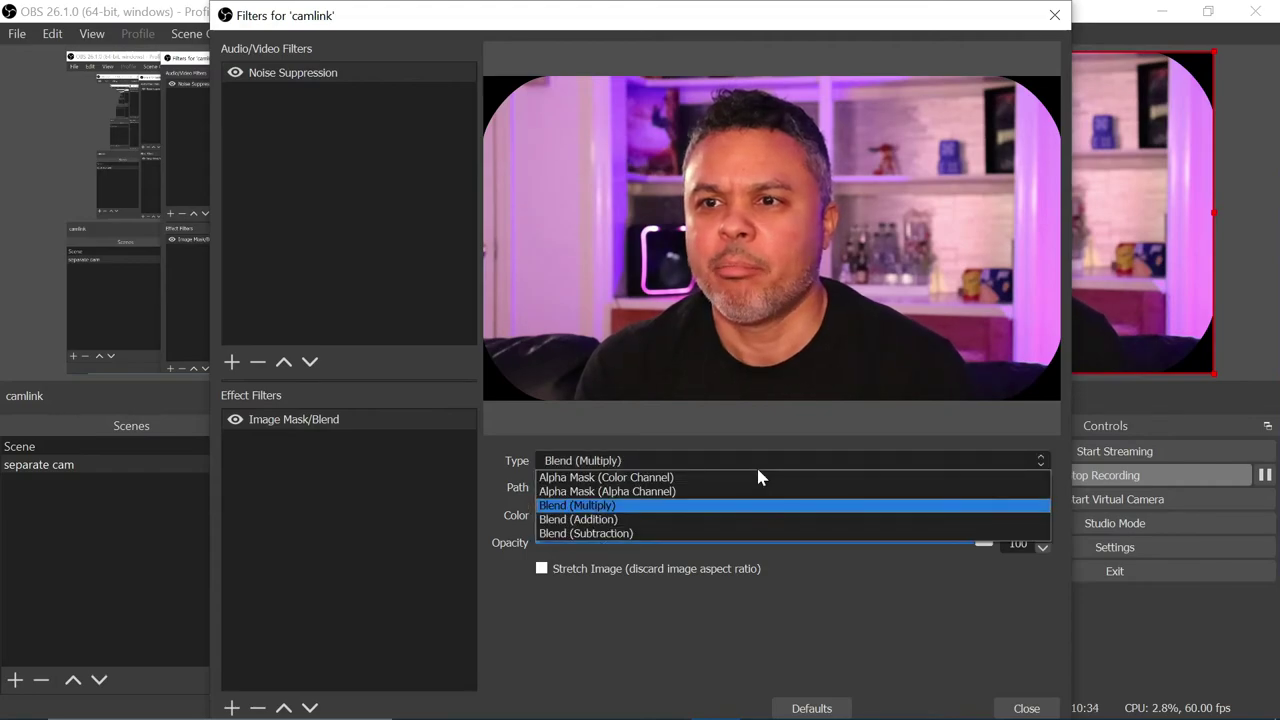
click(743, 520)
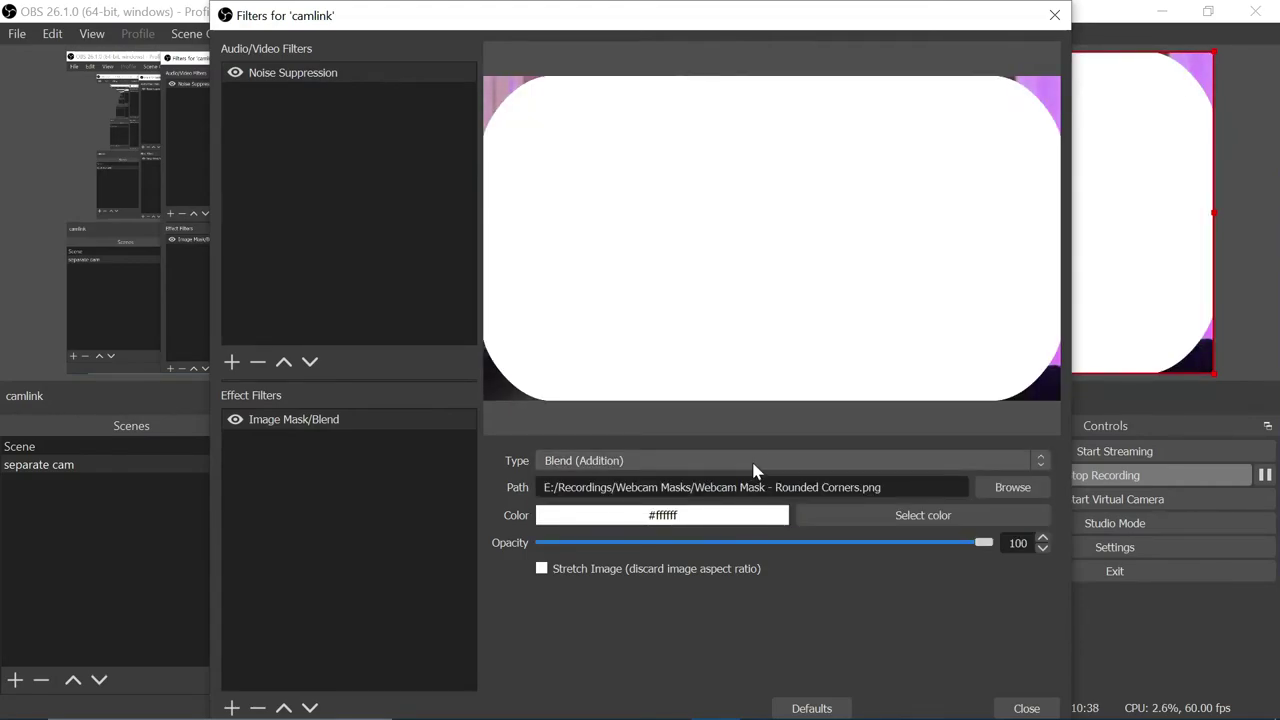
click(755, 464)
click(740, 534)
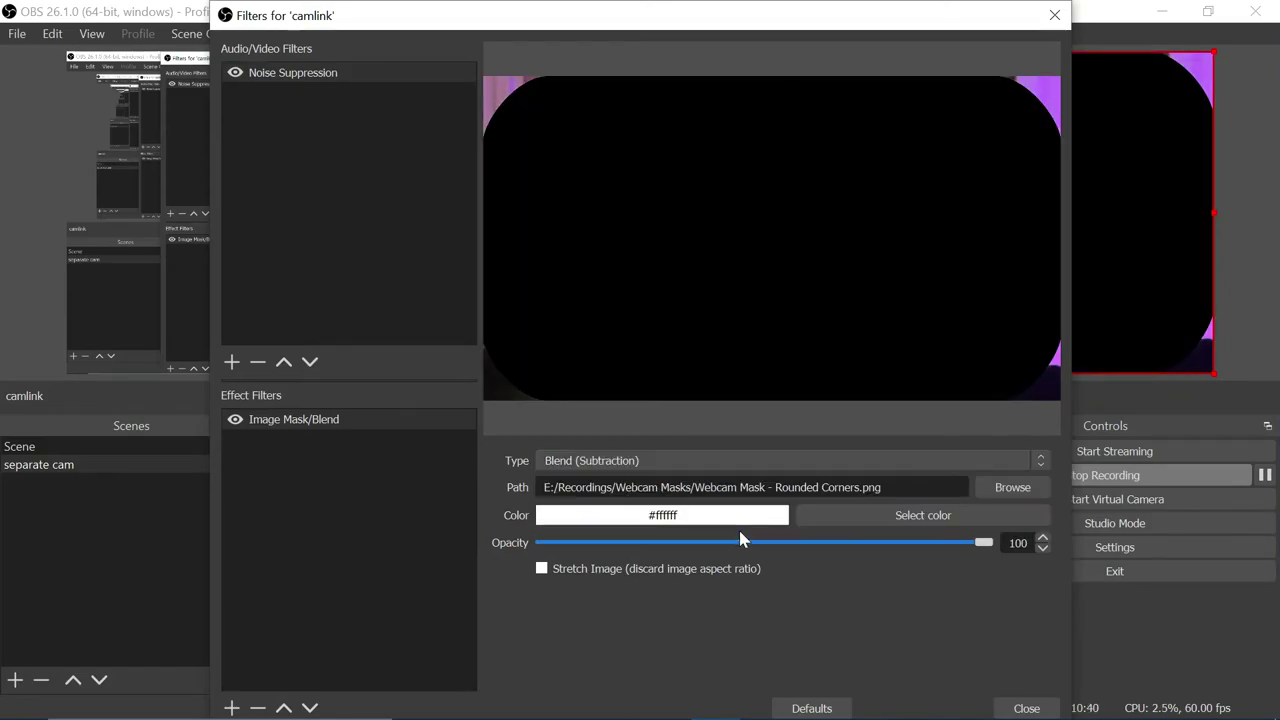
Set the Image Mask/Blend filter's type to Alpha Mask (Color Channel) and close the camlink filters
click(755, 464)
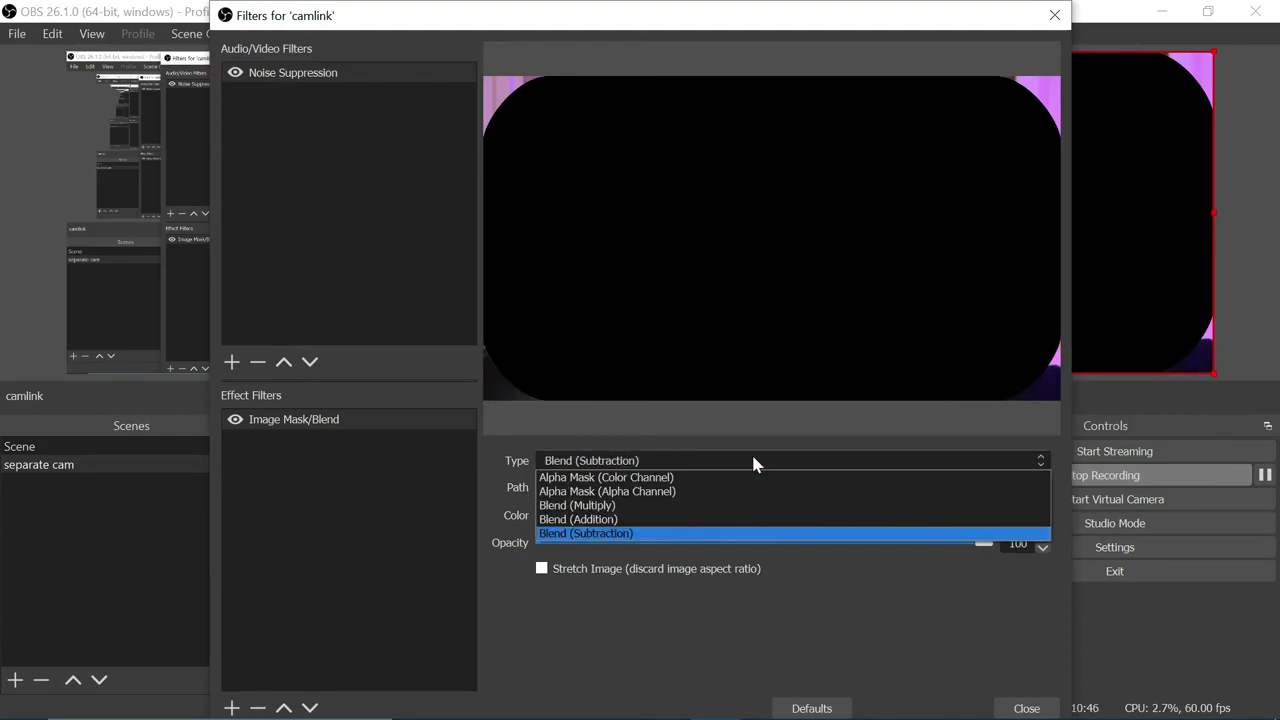
click(753, 477)
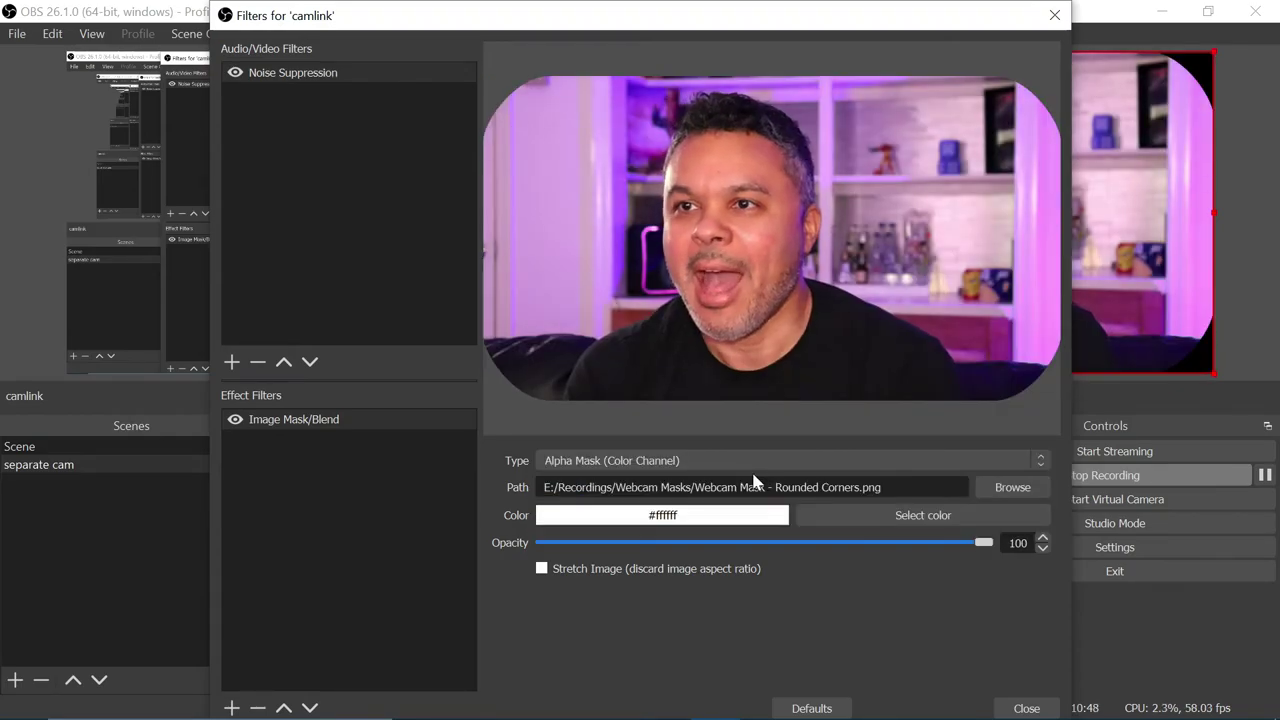
click(1012, 708)
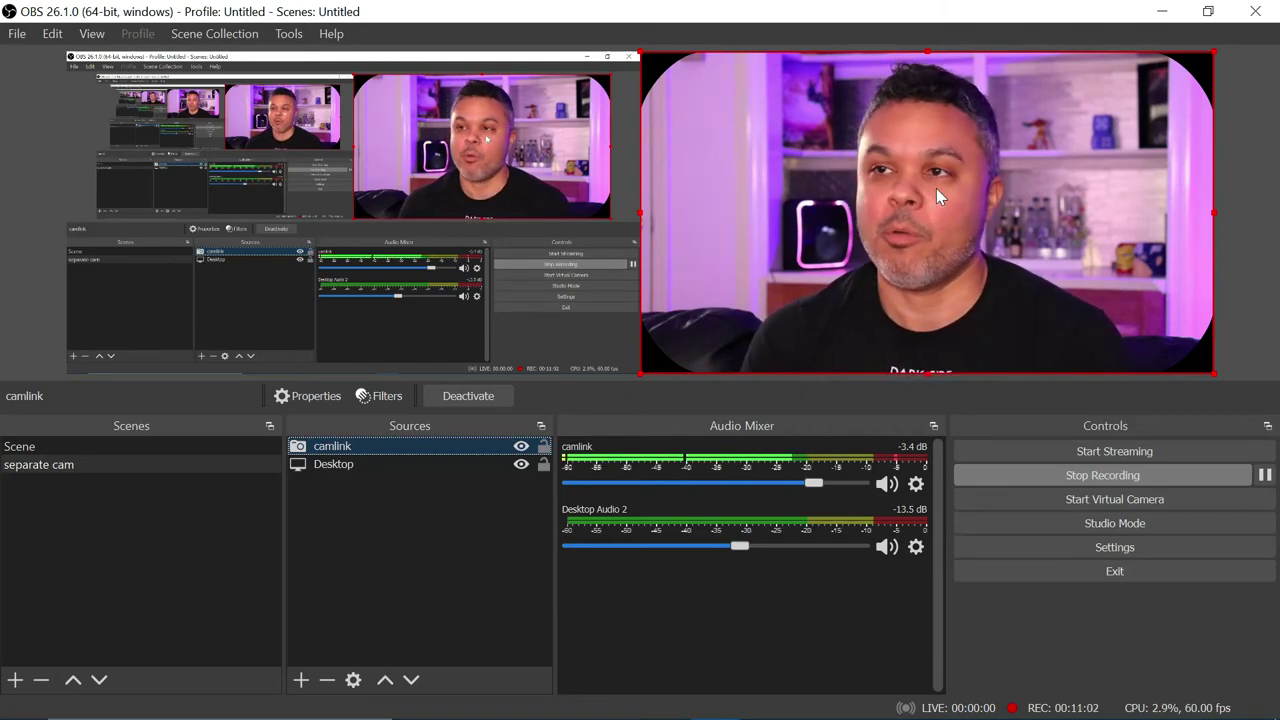
Move the camlink webcam over the desktop capture, shrink it to less than half size and place it near the capture's lower-left area
drag(936, 188, 573, 182)
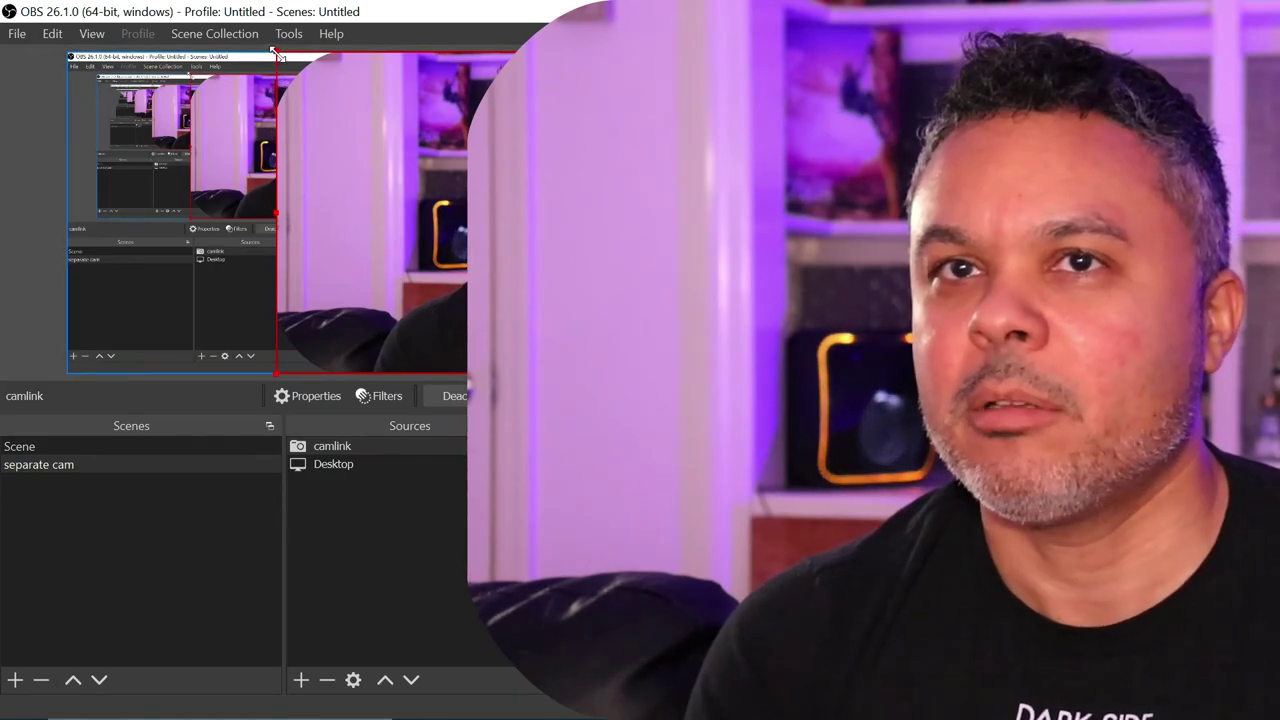
drag(275, 52, 603, 237)
drag(707, 258, 251, 256)
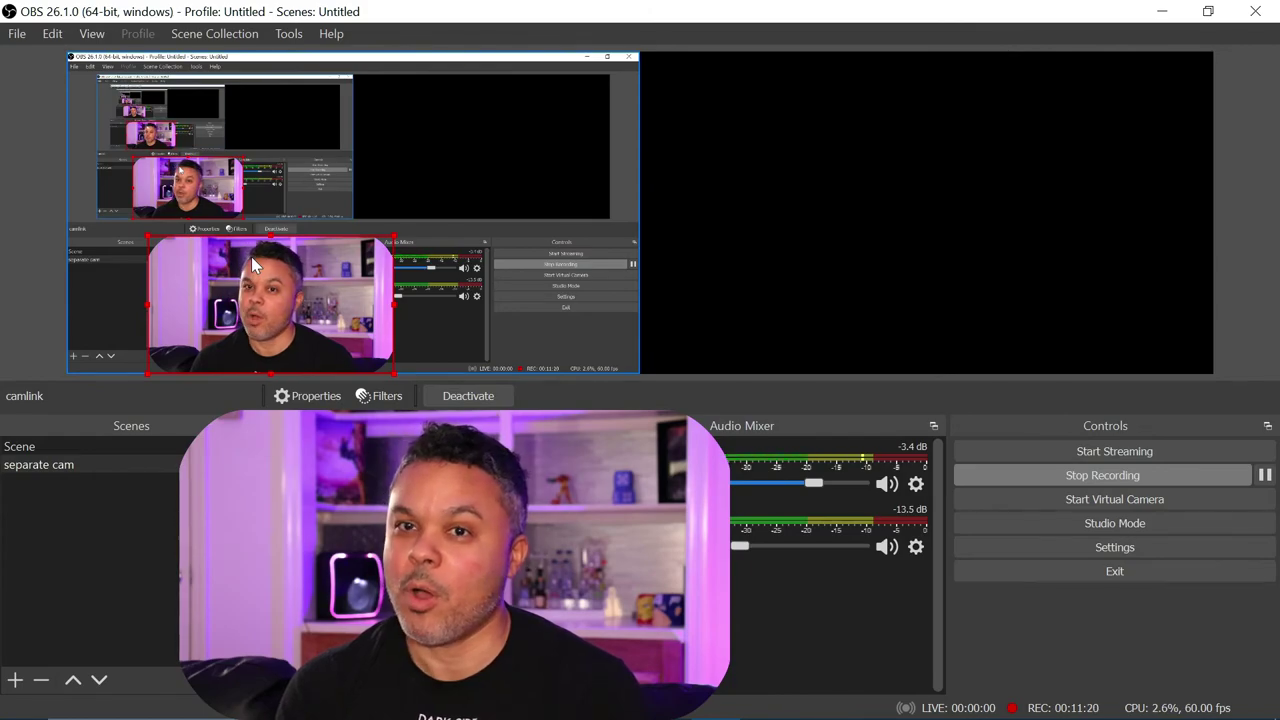
Try the webcam overlay near the middle of the desktop capture and in its lower-left corner
drag(251, 256, 428, 153)
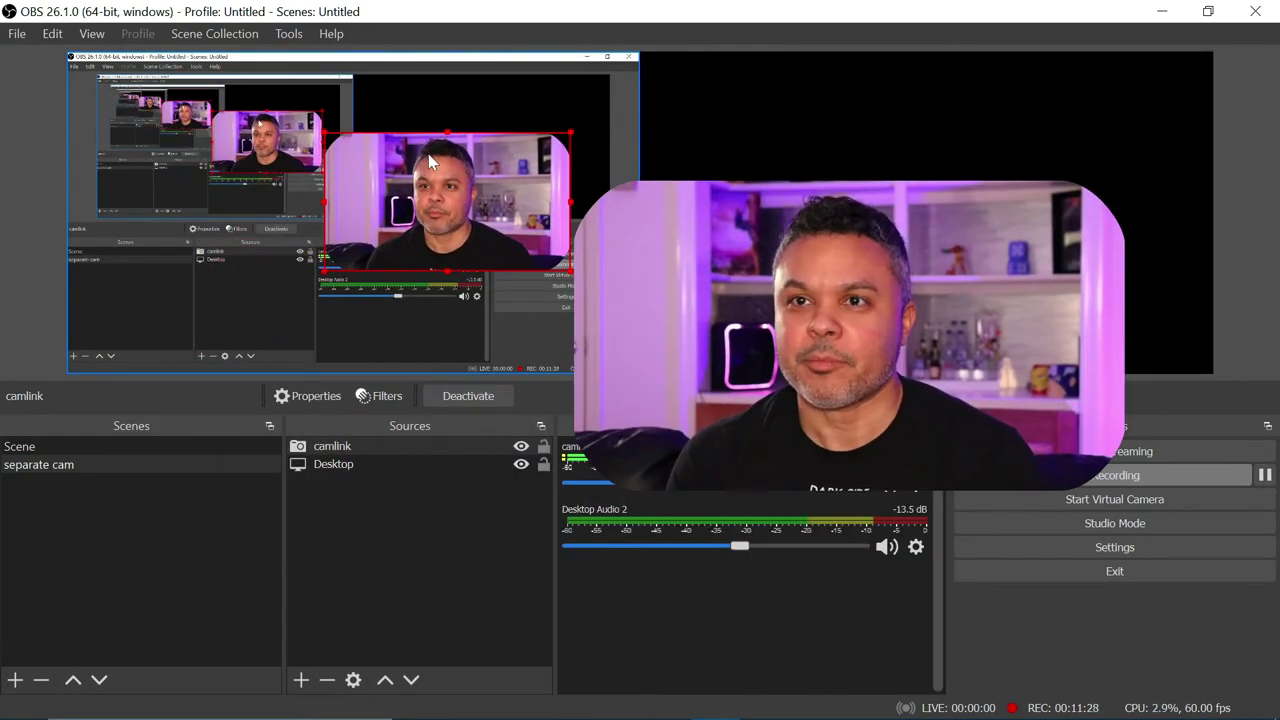
click(428, 153)
click(435, 184)
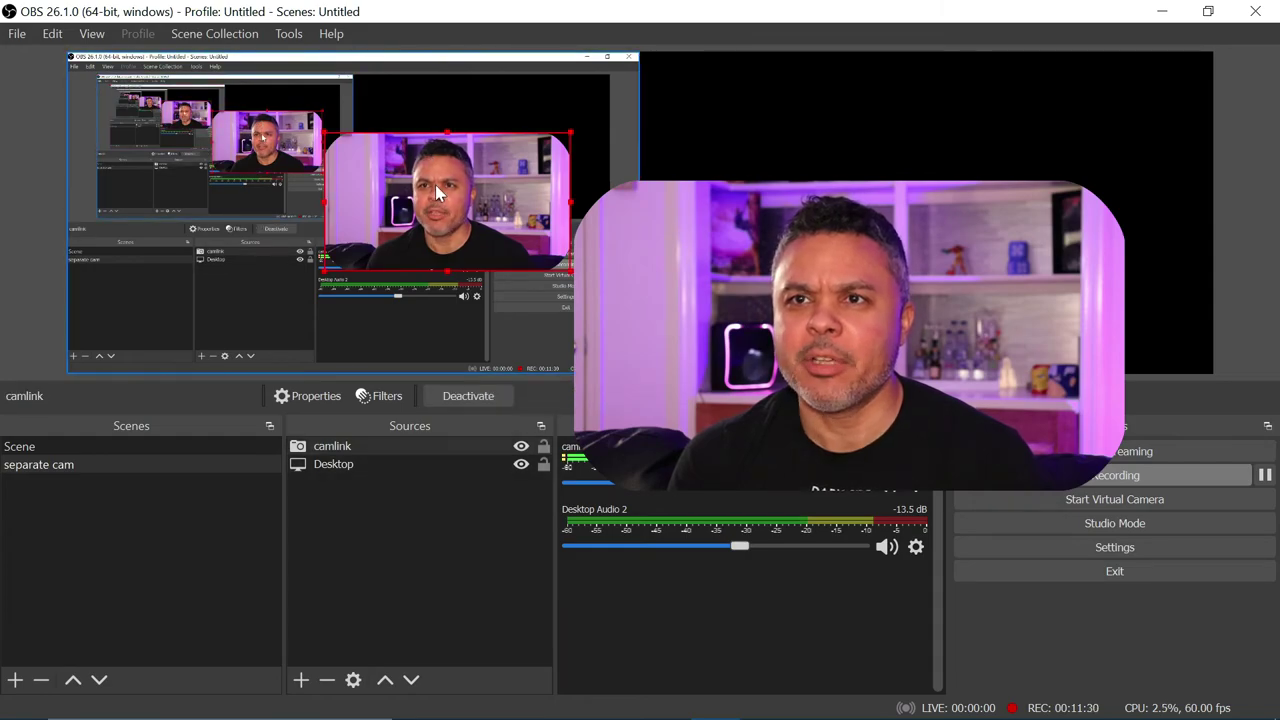
drag(435, 184, 277, 184)
drag(201, 287, 192, 287)
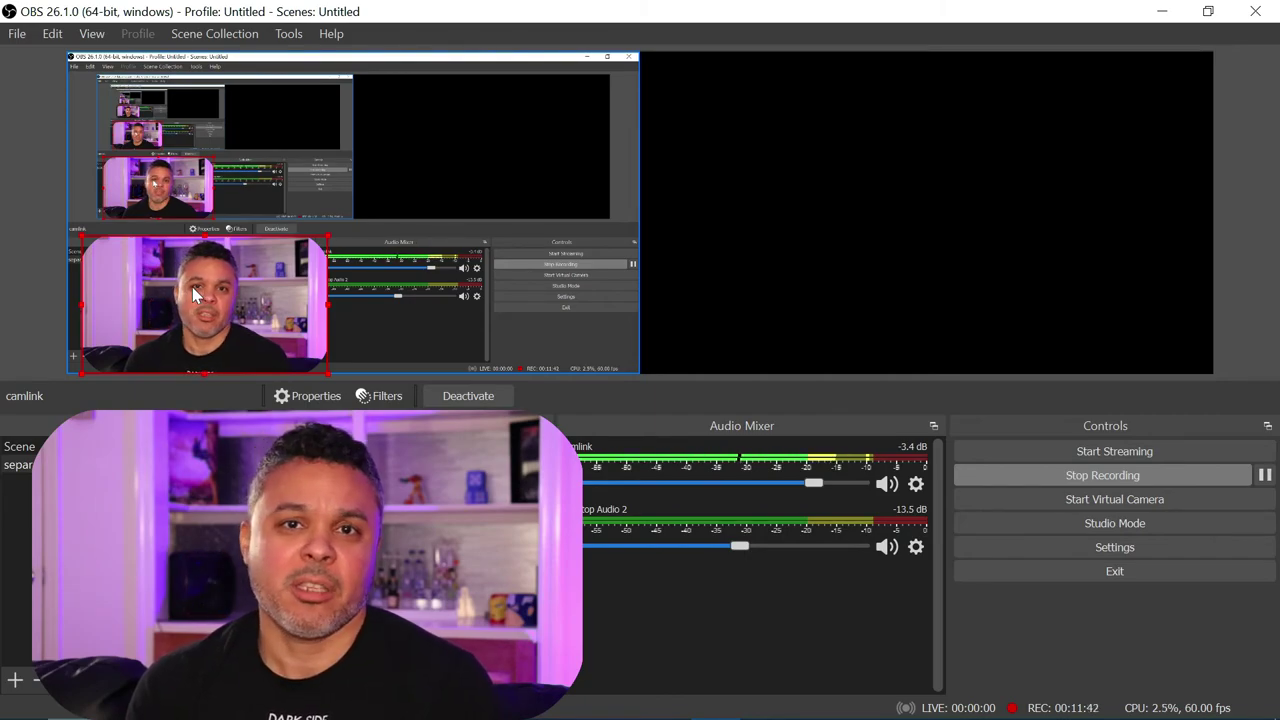
Shrink the webcam overlay slightly and place it in the lower-right corner of the desktop capture
drag(192, 287, 397, 207)
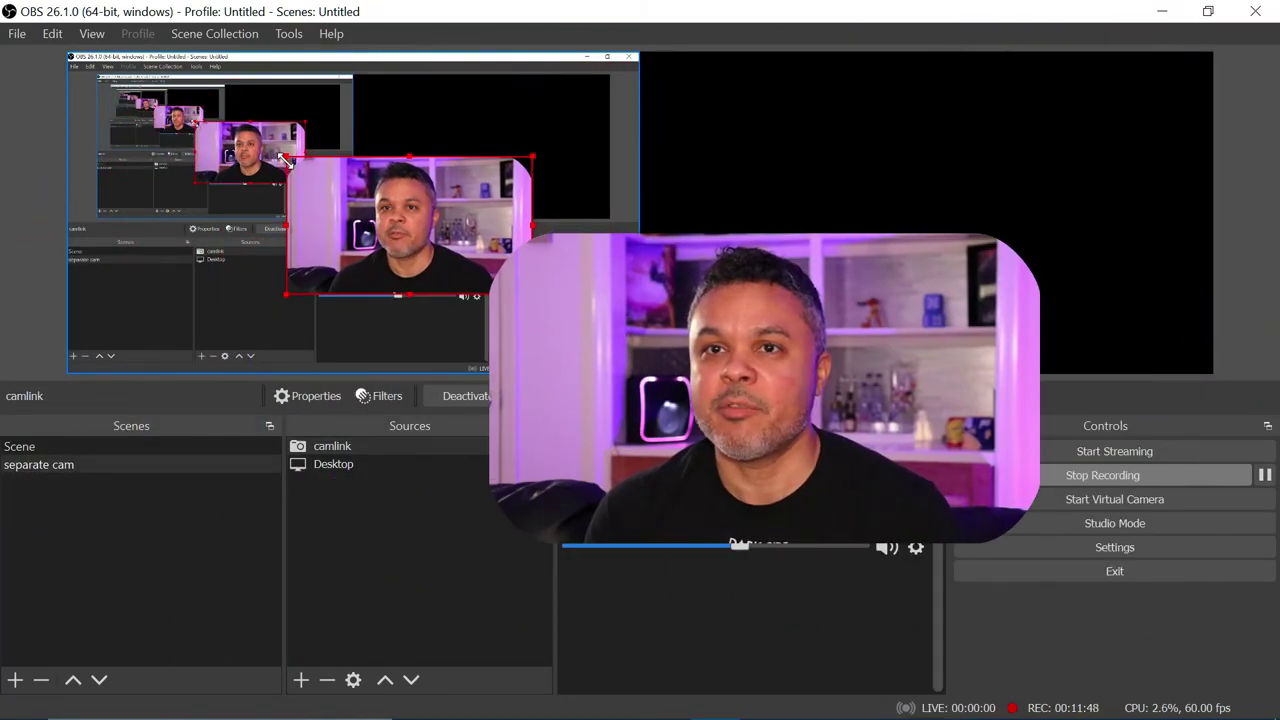
drag(287, 157, 277, 200)
drag(398, 257, 443, 194)
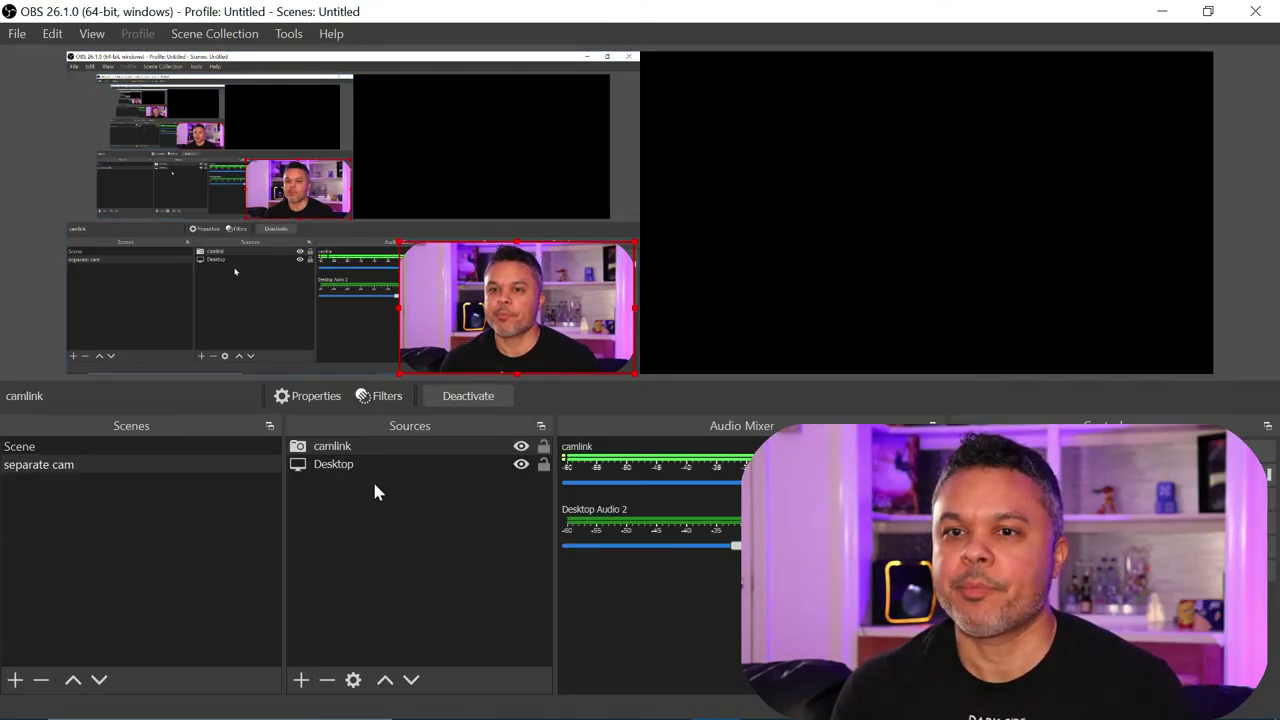
Replace the mask image in camlink's Image Mask/Blend filter with Circle.jpg and close the filters
right_click(375, 442)
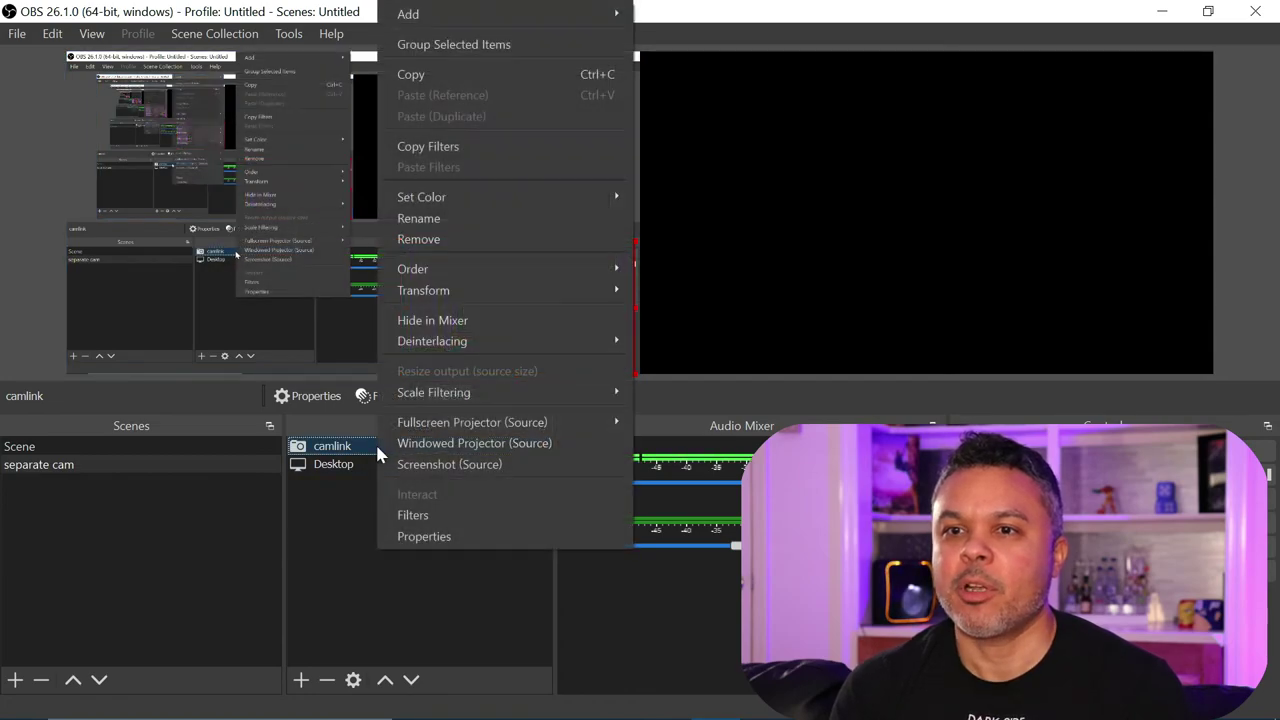
click(400, 514)
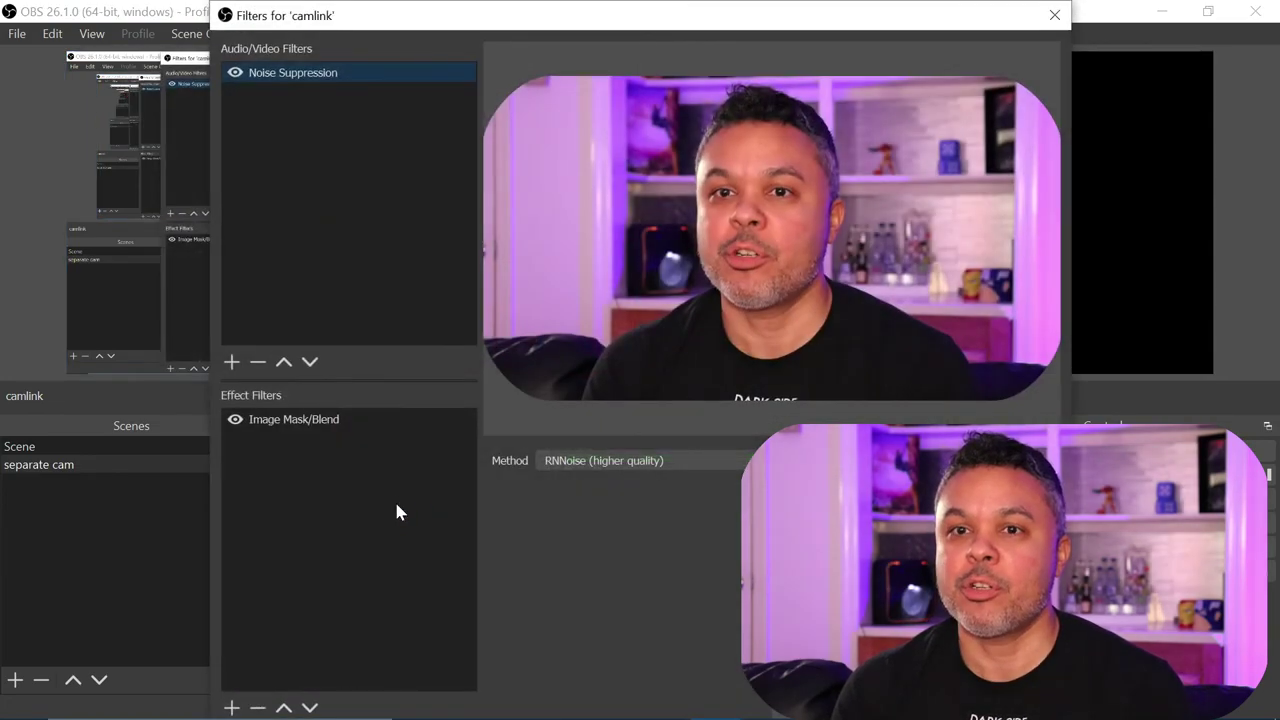
click(337, 418)
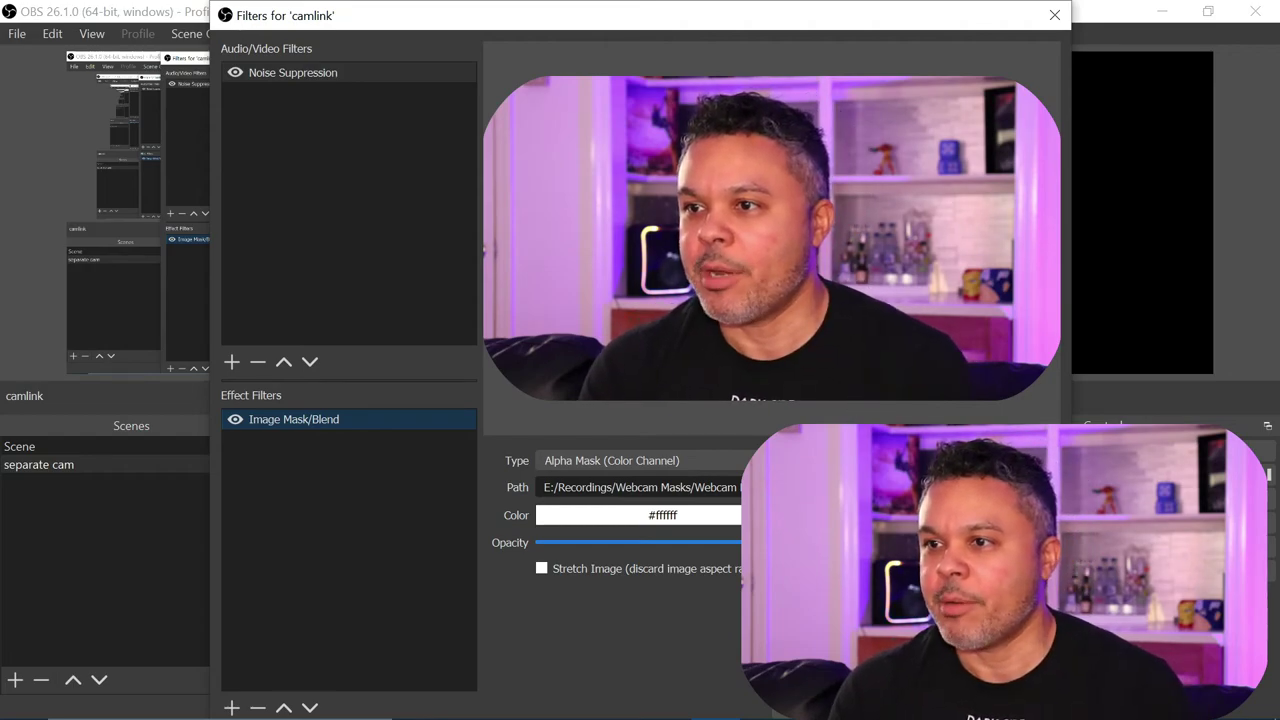
click(1010, 487)
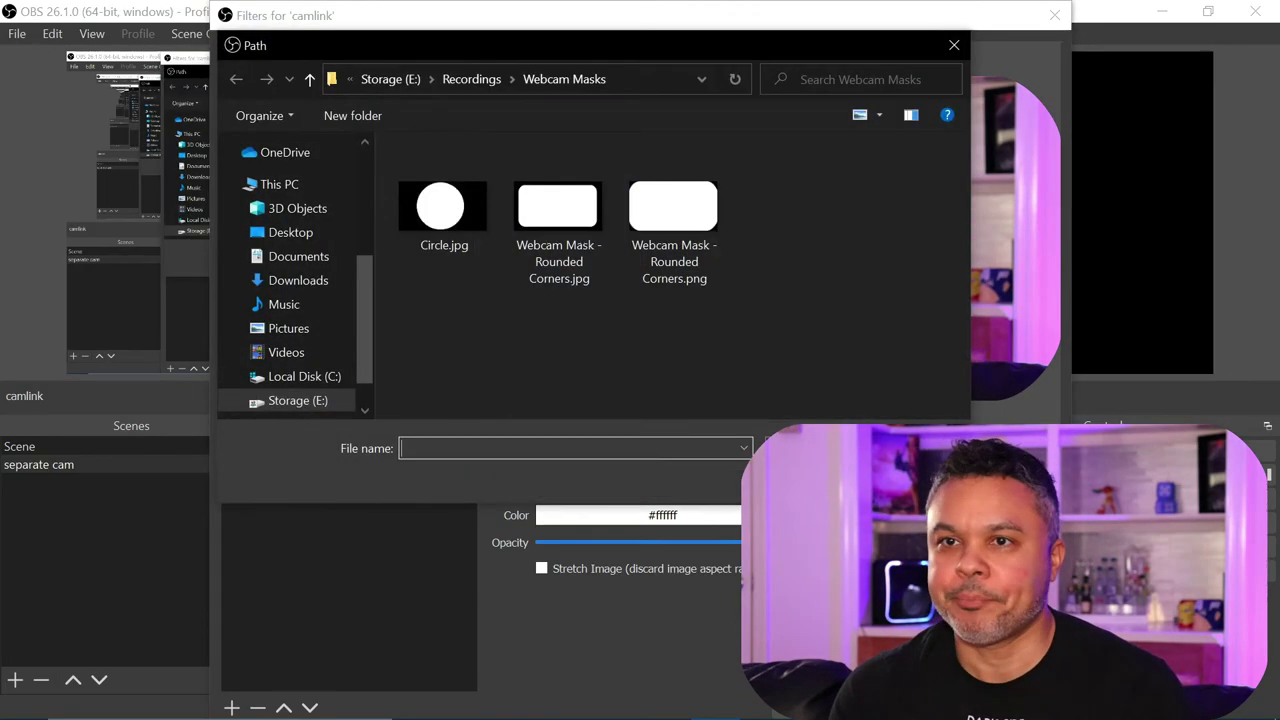
click(468, 245)
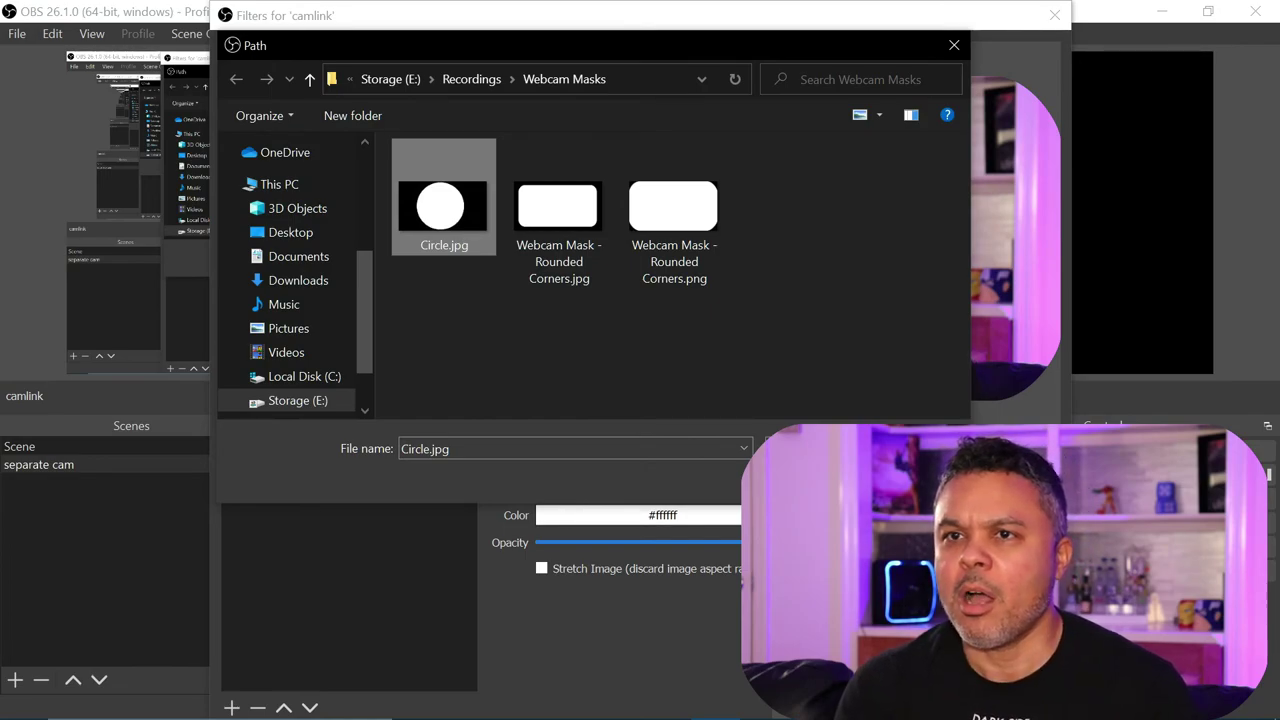
click(810, 472)
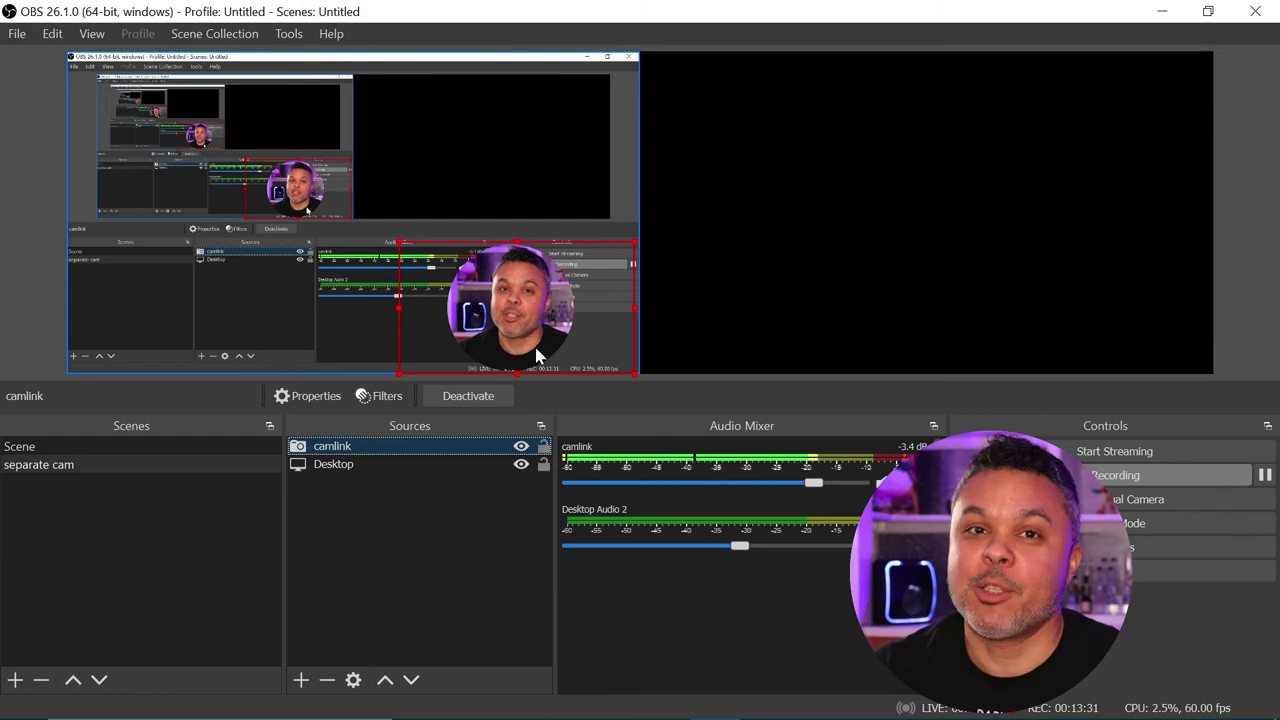
Reposition the circular webcam overlay on the desktop capture, trying it at a smaller size near the lower-right corner before enlarging it
drag(537, 349, 480, 157)
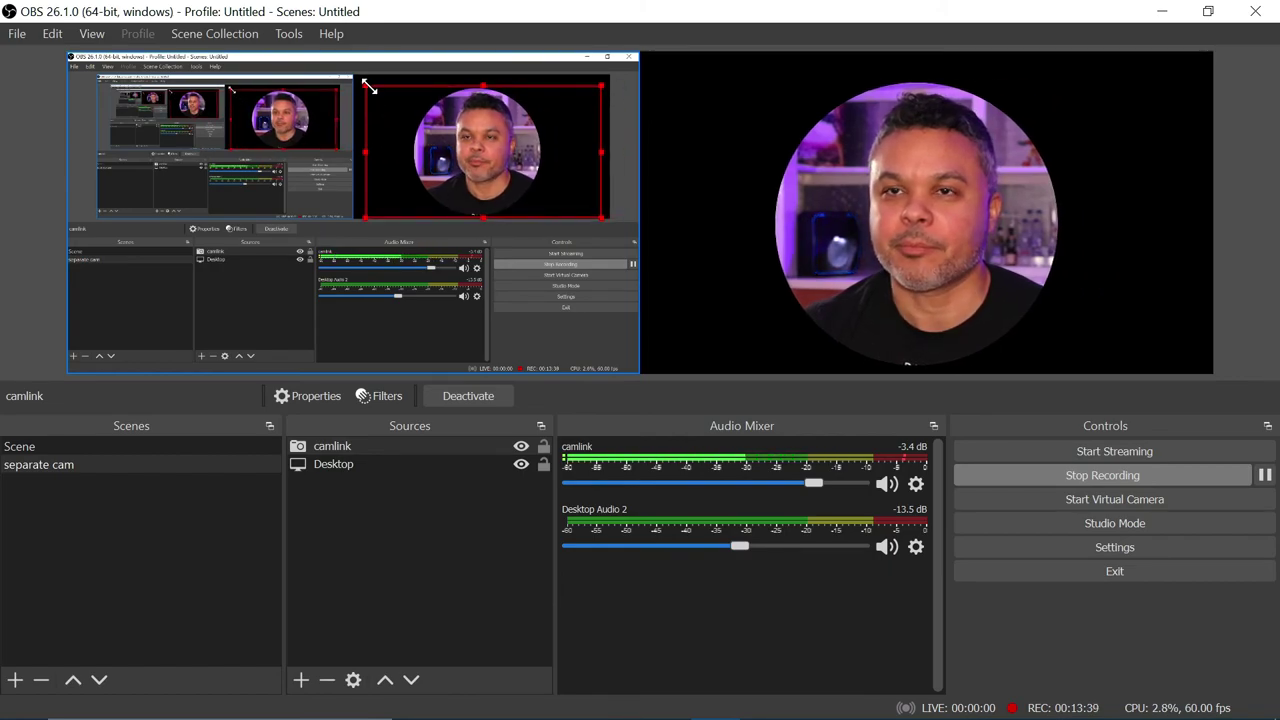
drag(367, 87, 485, 150)
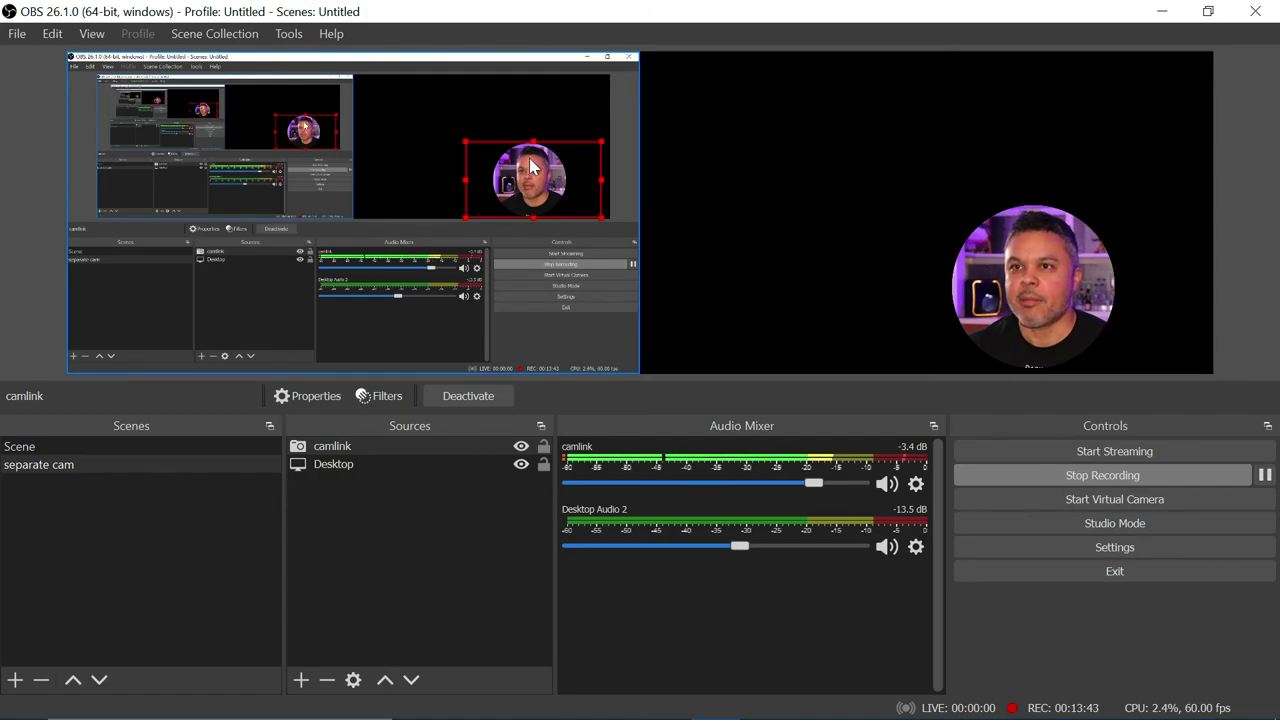
drag(533, 168, 564, 301)
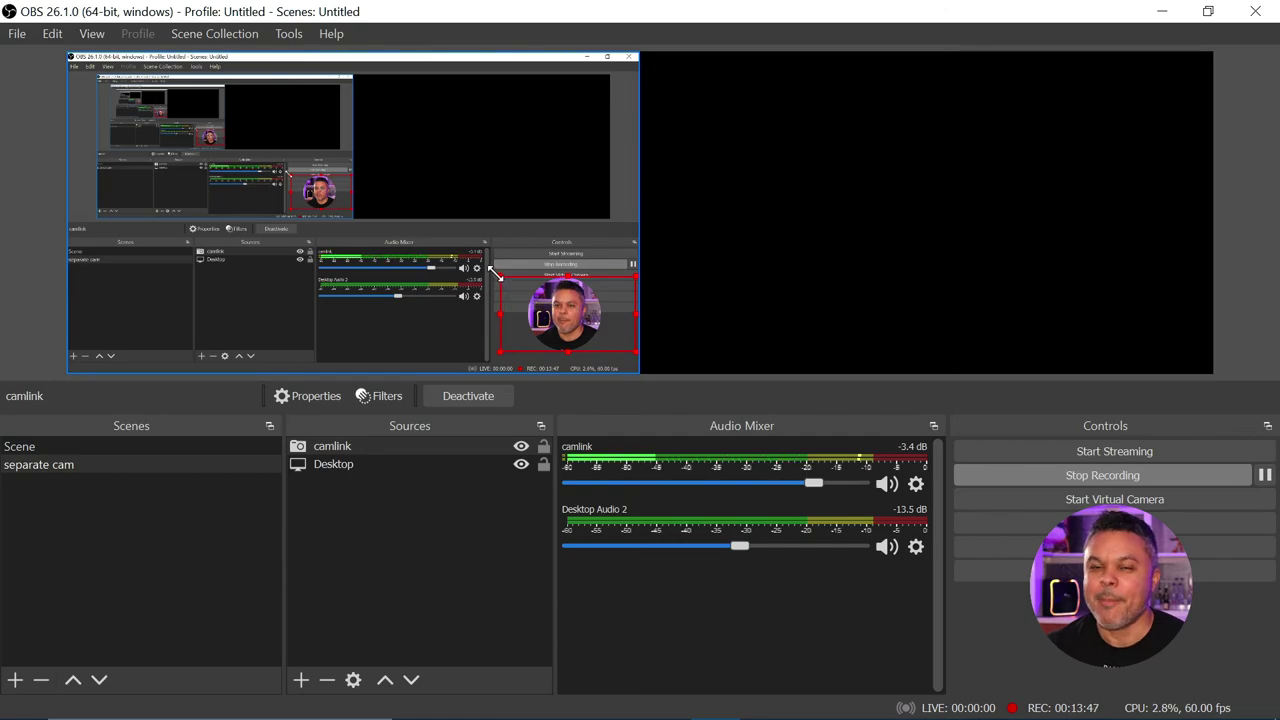
drag(496, 274, 362, 183)
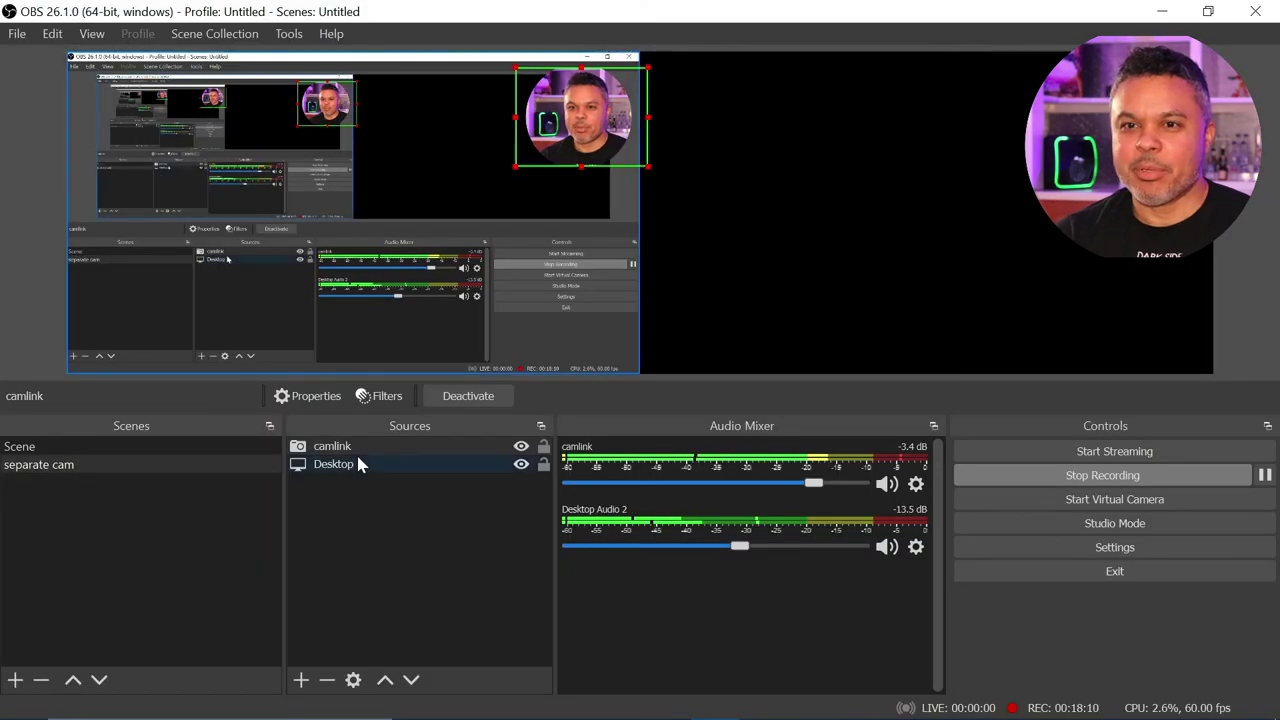
Replace the mask image in camlink's Image Mask/Blend filter with Webcam Mask - Rounded Corners.png, keeping the Alpha Mask (Color Channel) type, and close the filters
click(357, 448)
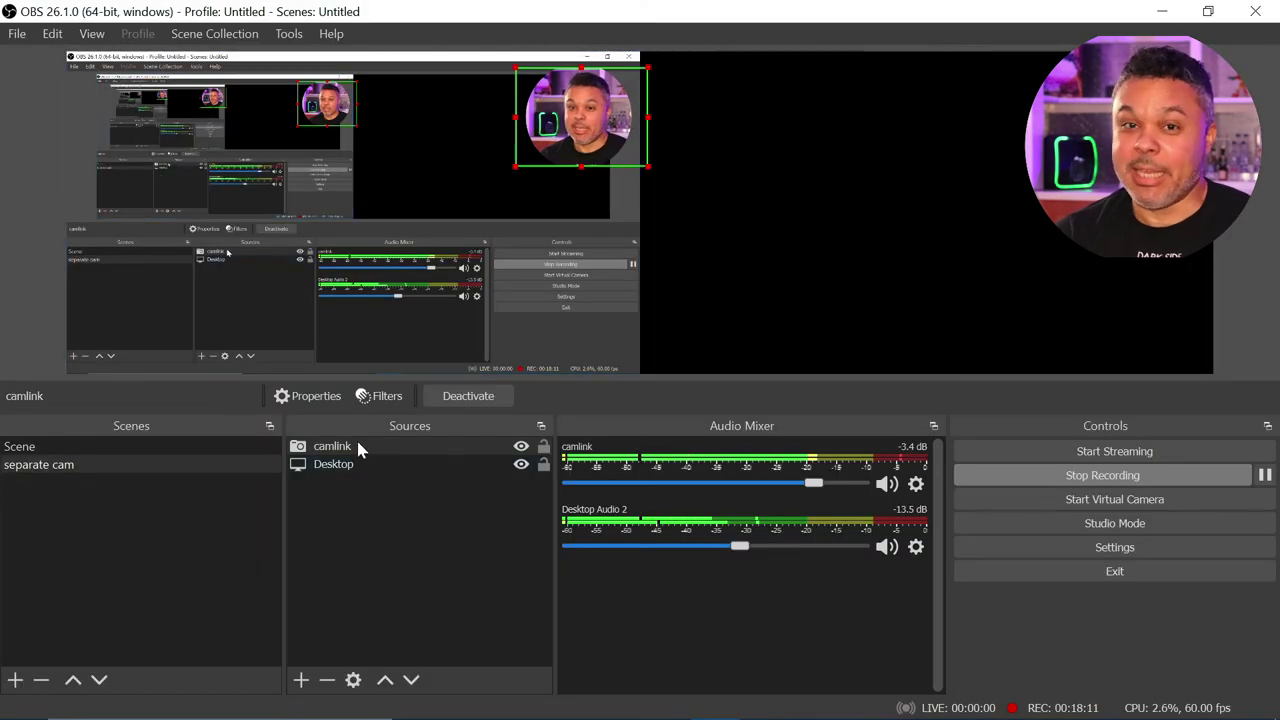
right_click(357, 447)
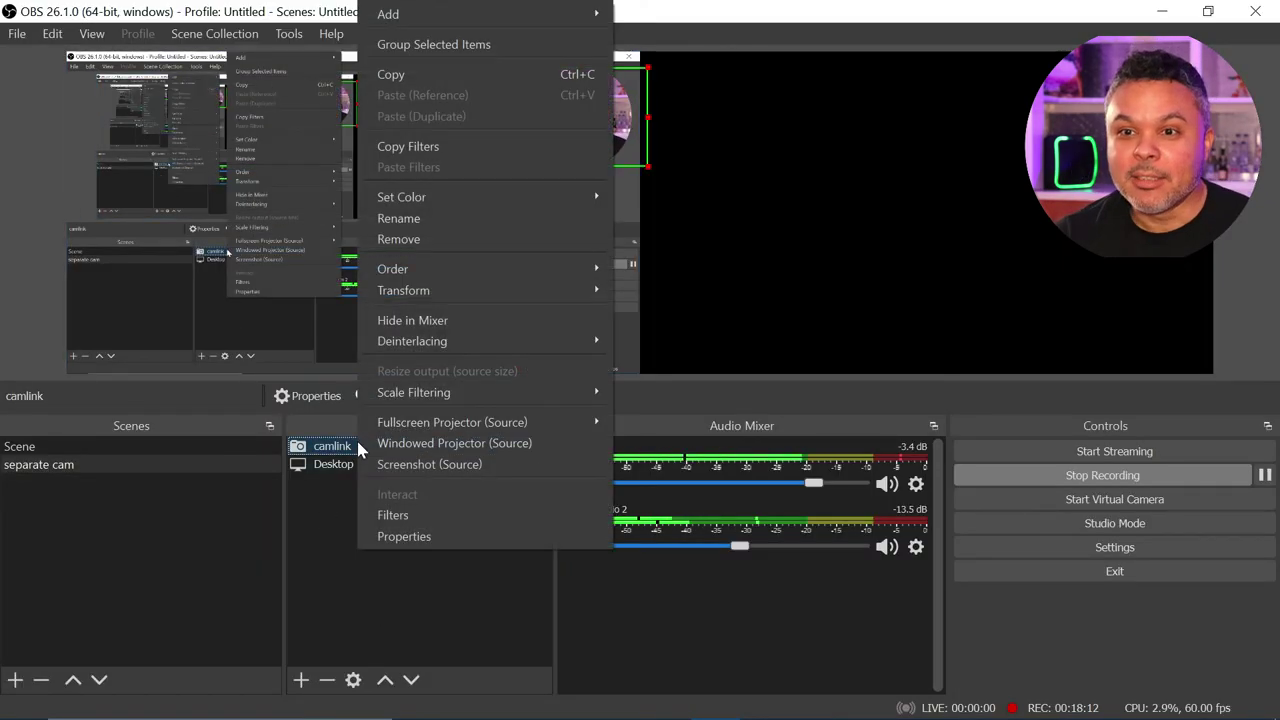
click(389, 518)
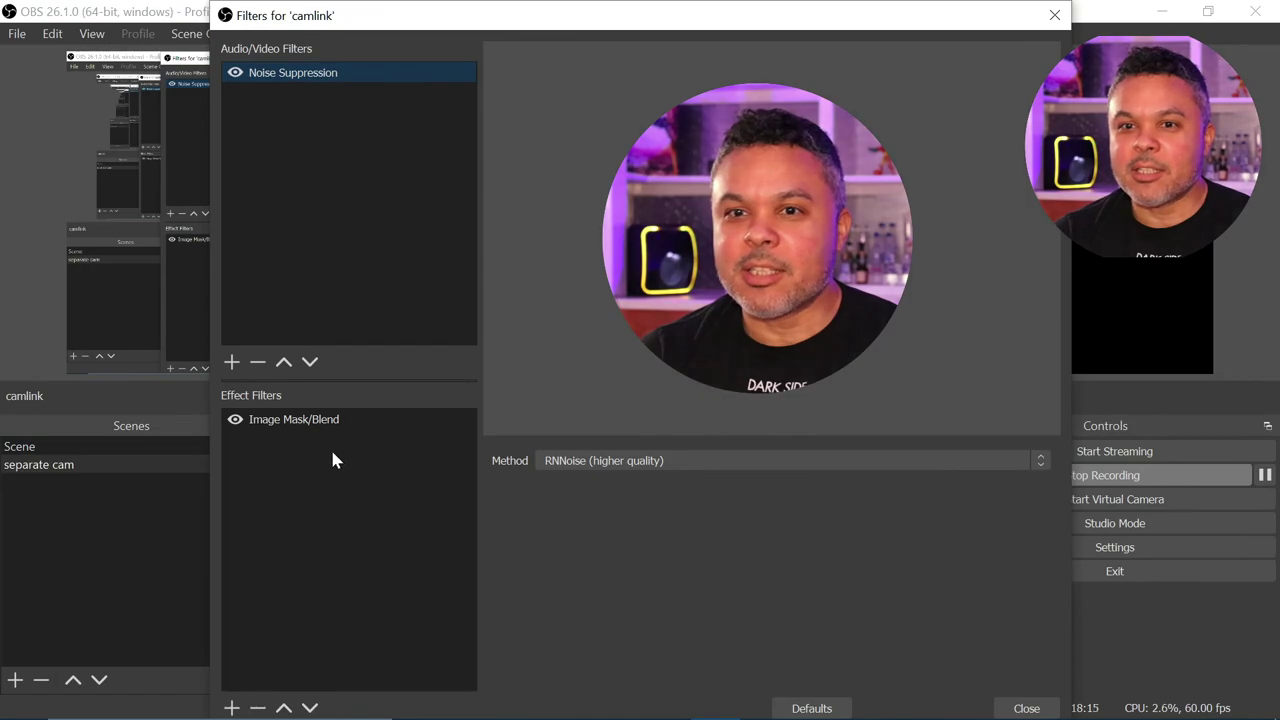
click(330, 421)
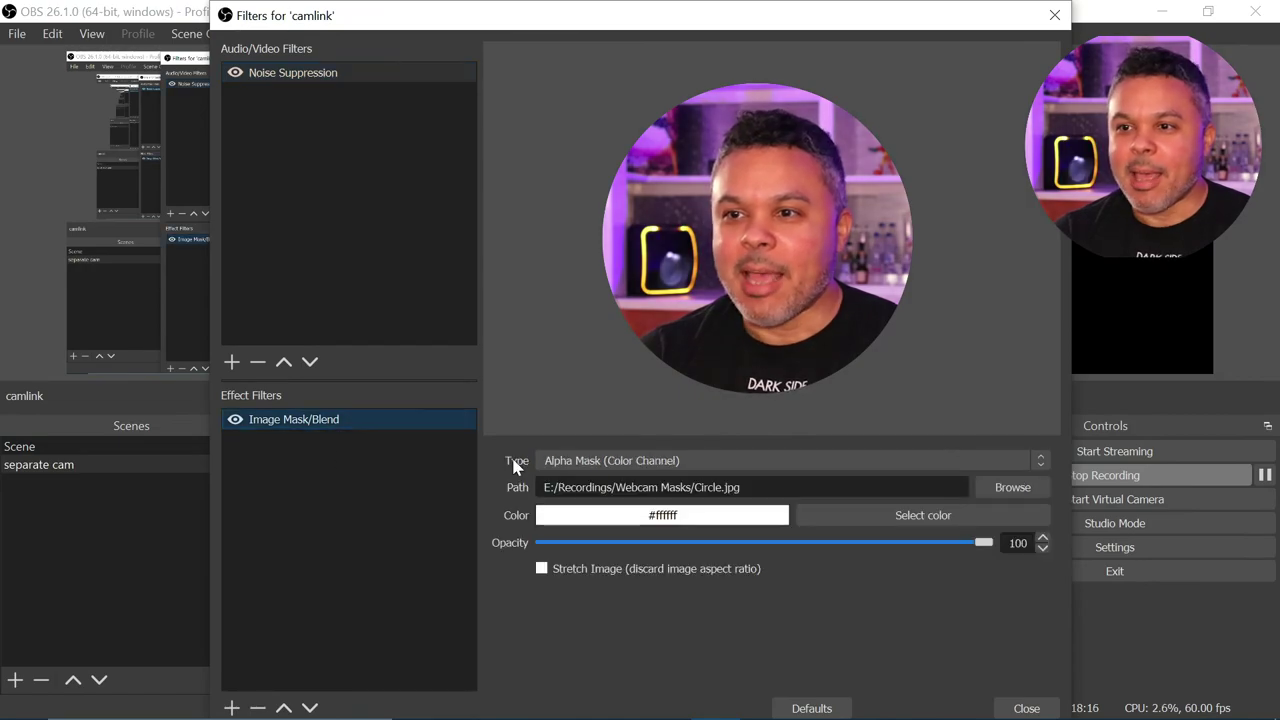
click(805, 462)
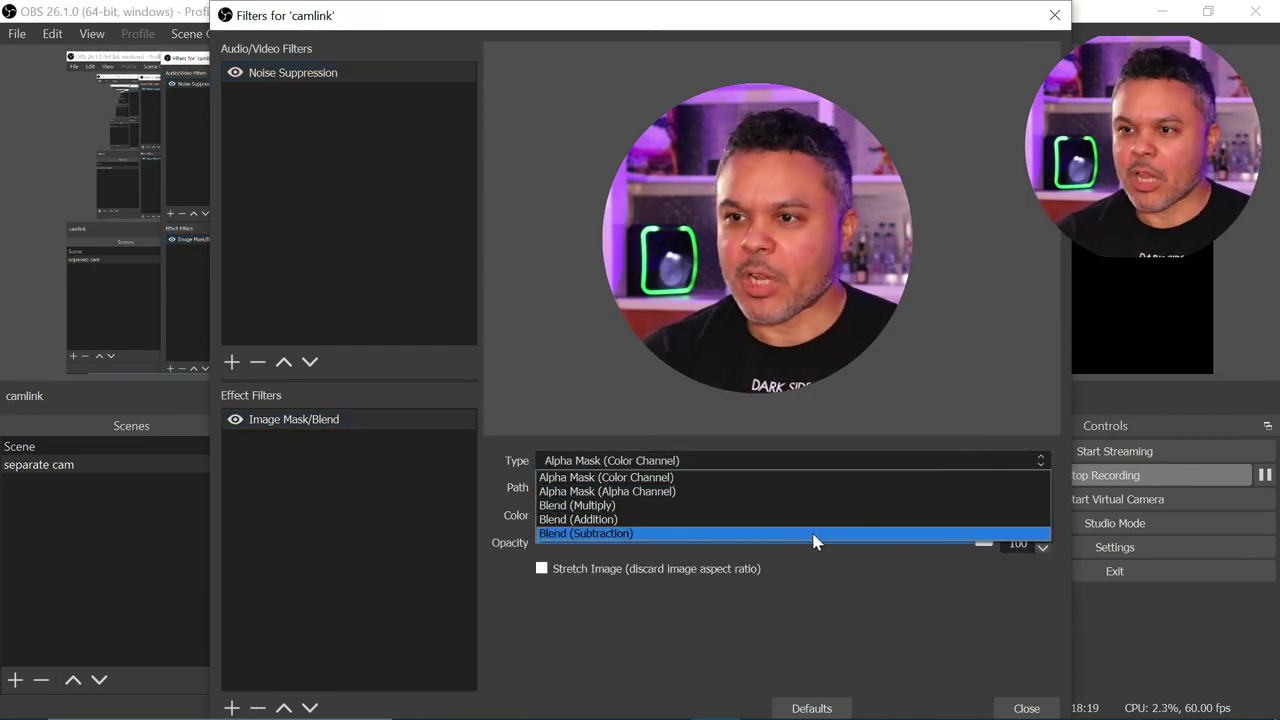
click(812, 619)
click(1012, 487)
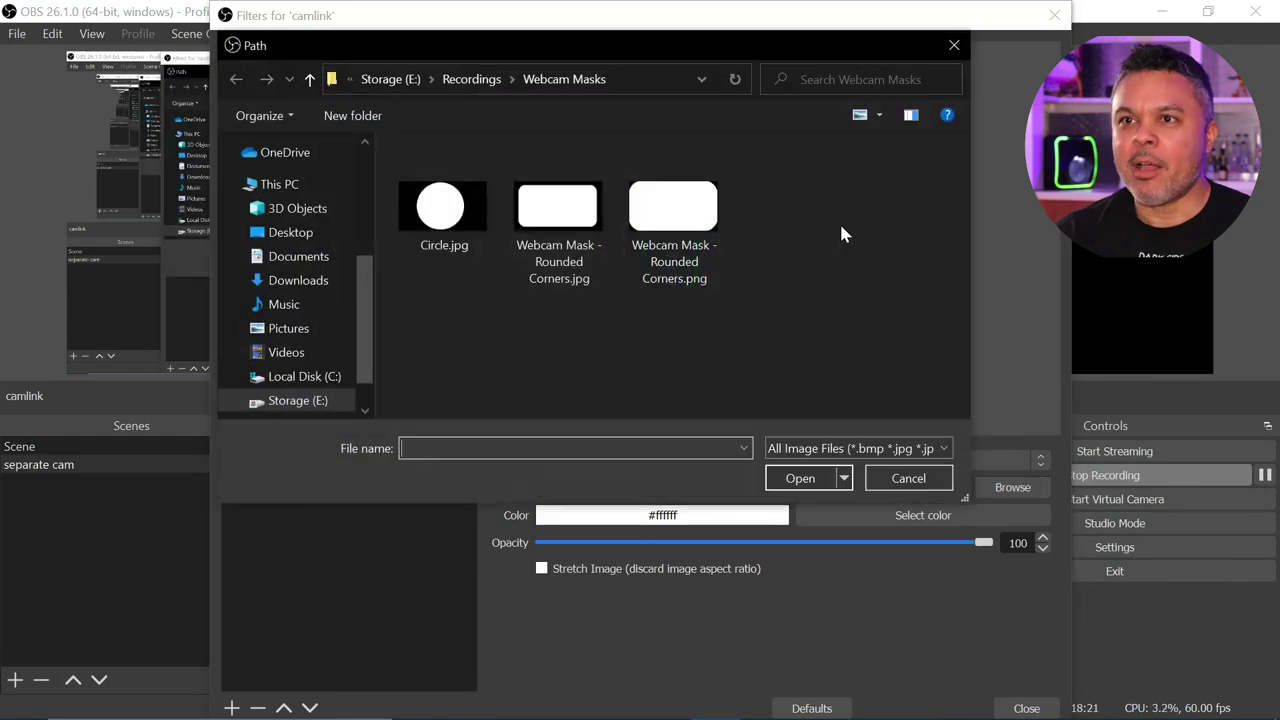
click(676, 203)
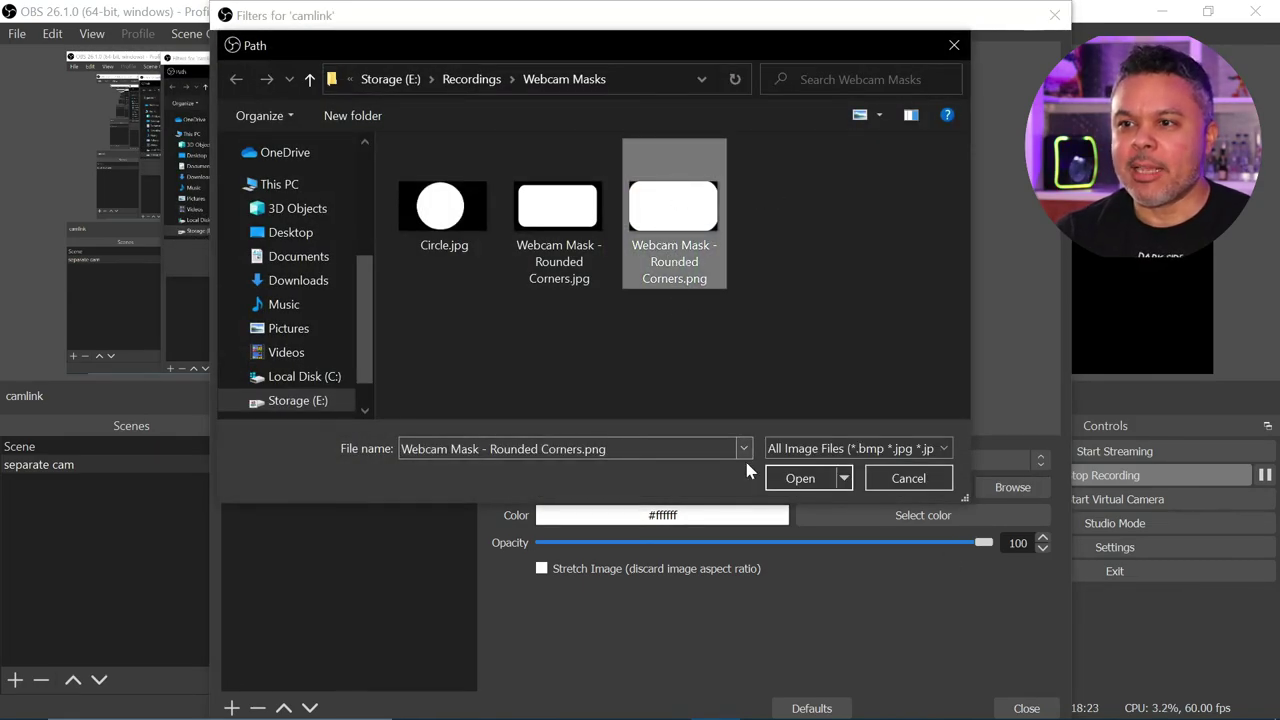
click(772, 482)
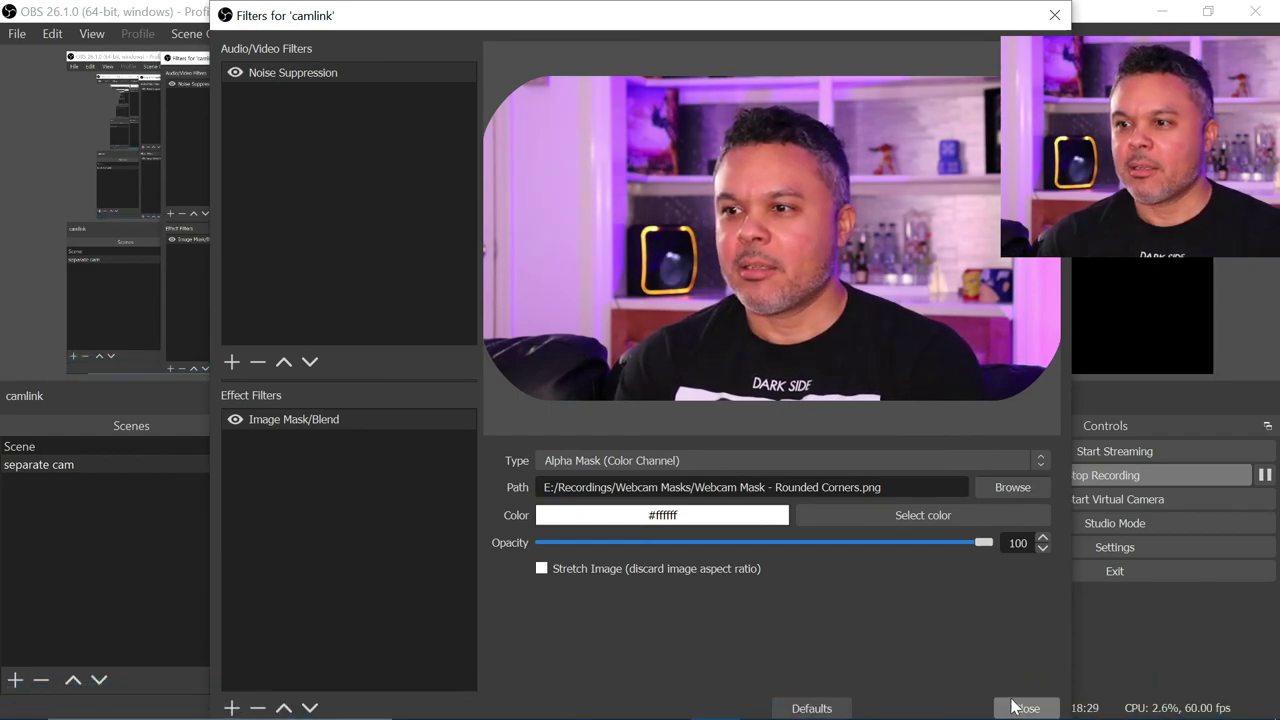
click(1025, 707)
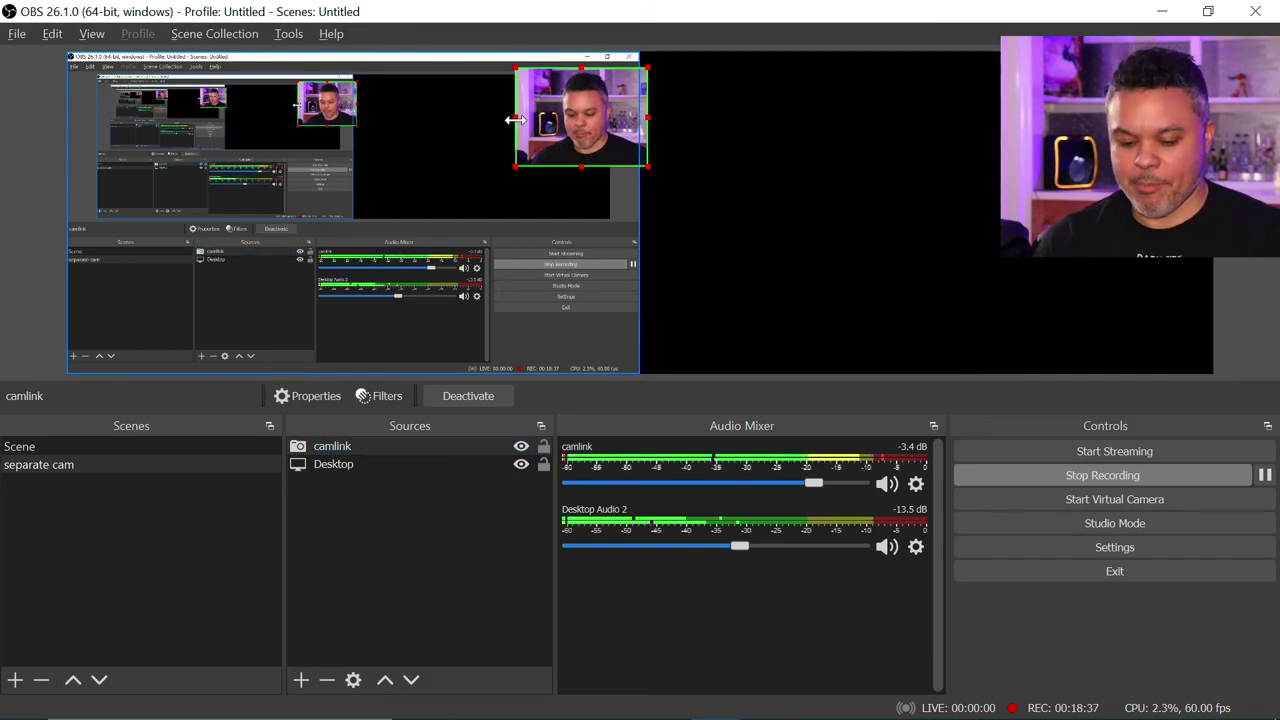
Extend the cropped left and right sides of the webcam overlay outward to reveal the full width of the rounded-corner frame
drag(515, 120, 465, 116)
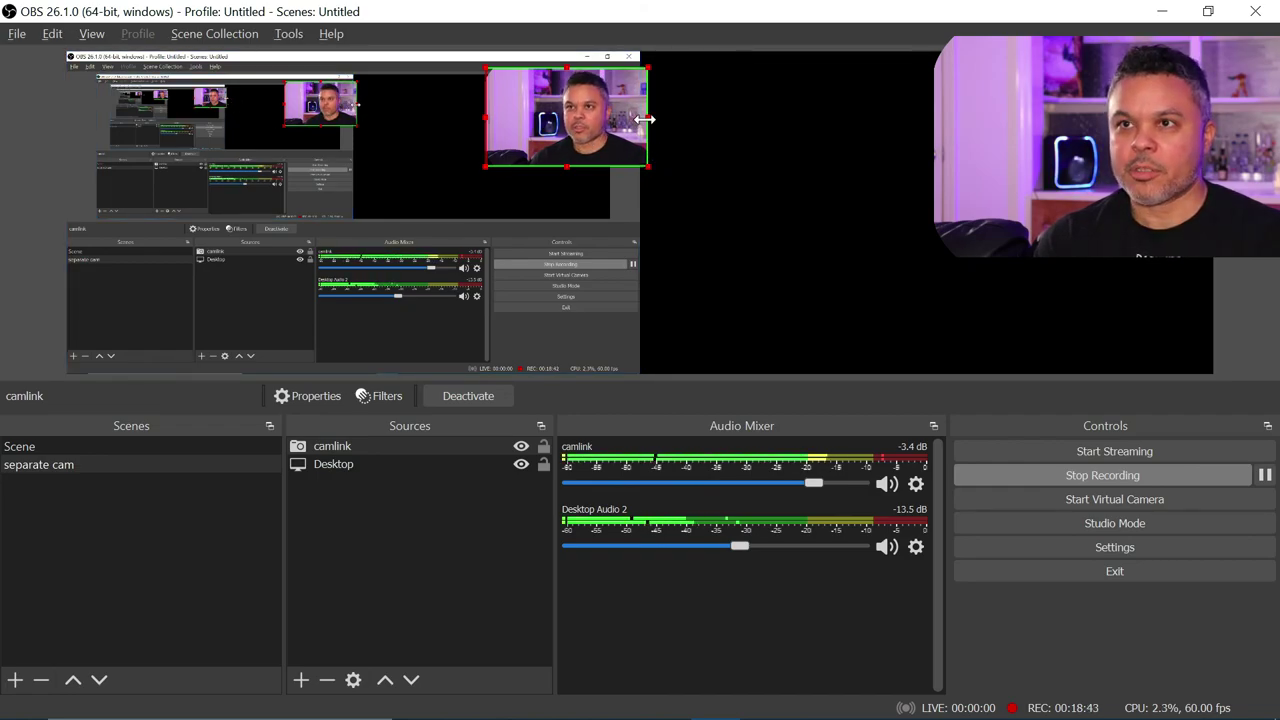
drag(645, 119, 700, 119)
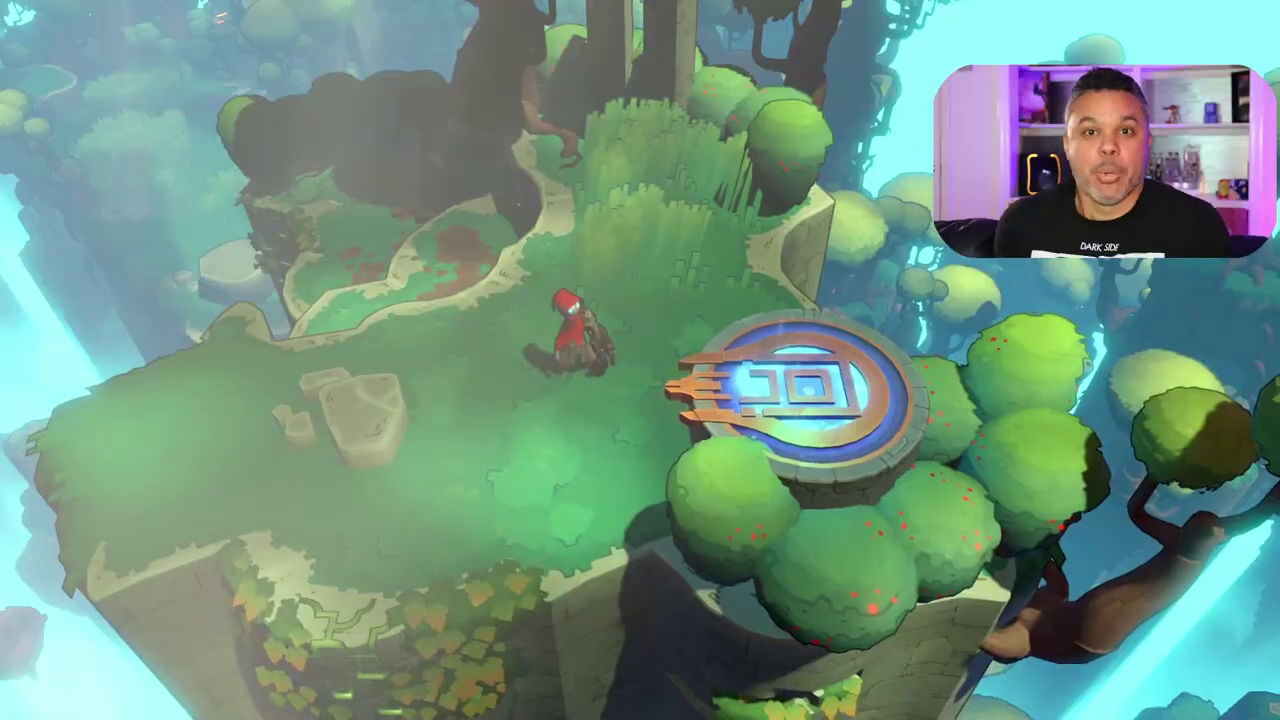